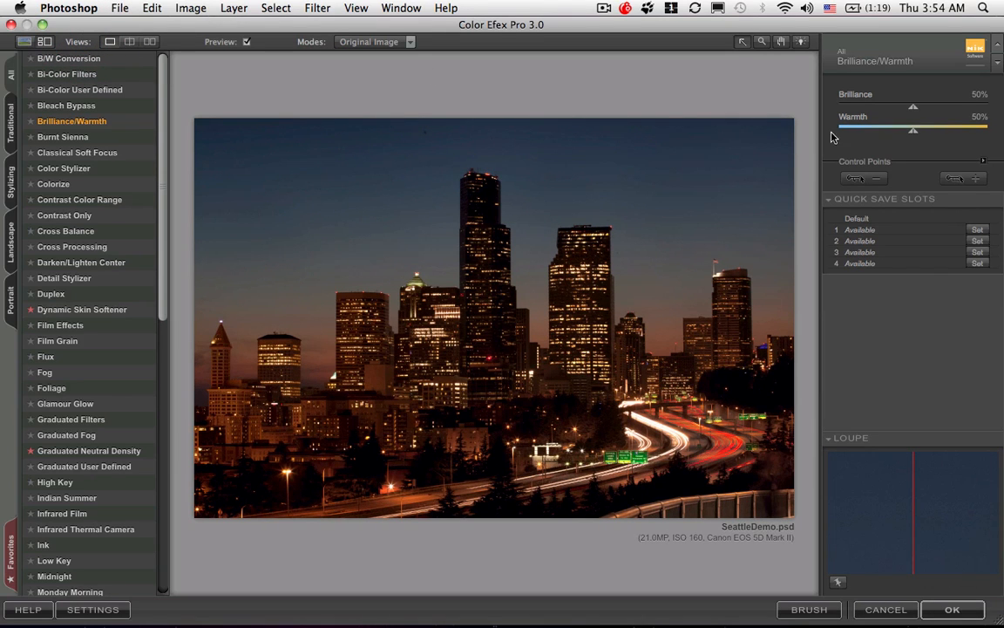
Step: Set Brilliance to 75% and place three minus control points along the skyline, near the leftmost tower and at the bases of the central buildings
{"action": "left_click_drag", "start_coordinate": [918, 113], "coordinate": [938, 114]}
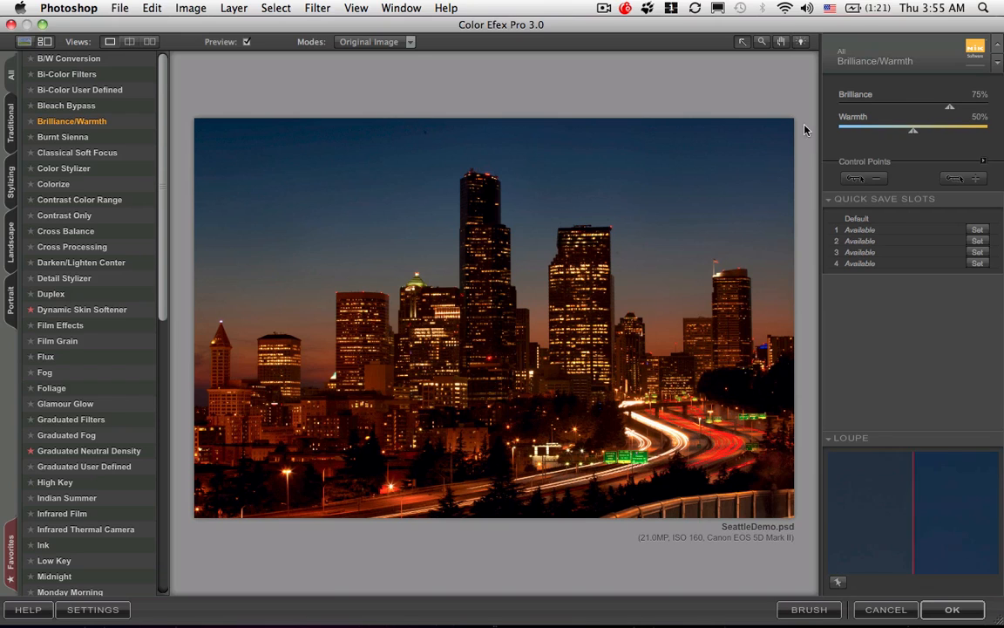
{"action": "left_click", "coordinate": [856, 177]}
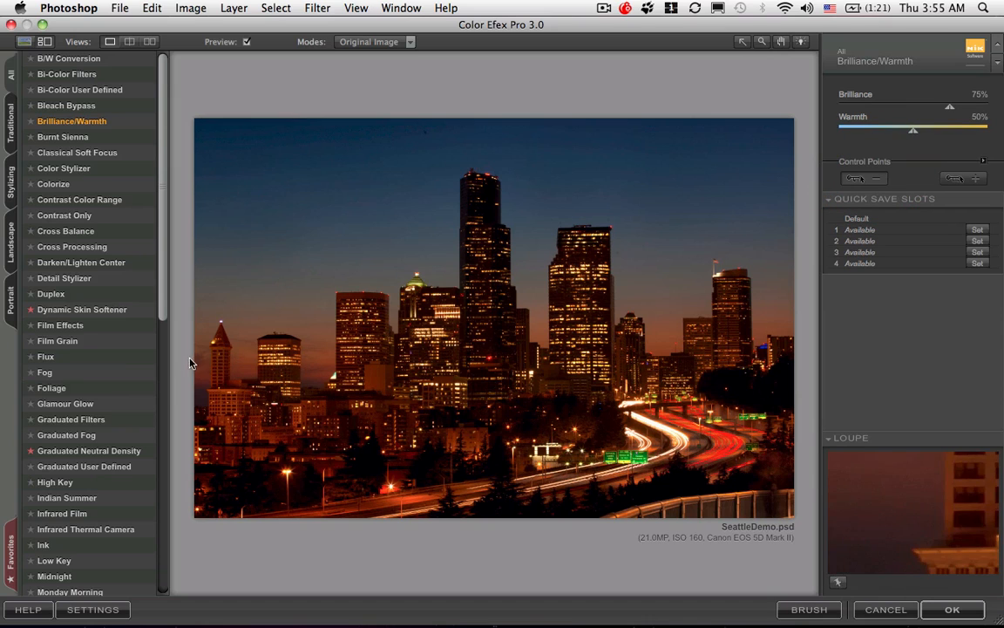
{"action": "left_click", "coordinate": [233, 382]}
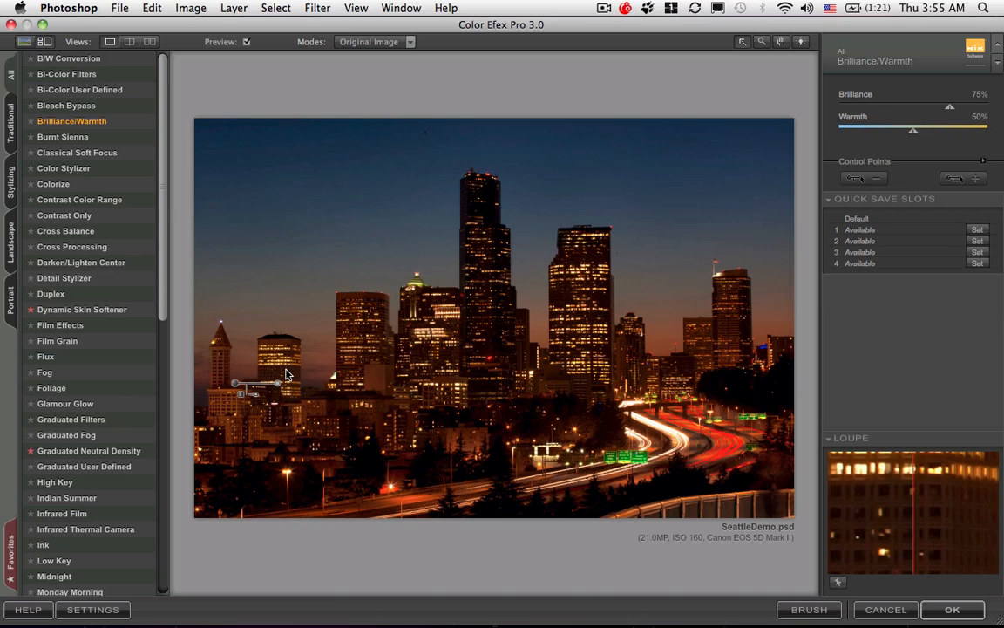
{"action": "left_click", "coordinate": [854, 178]}
{"action": "left_click", "coordinate": [378, 380]}
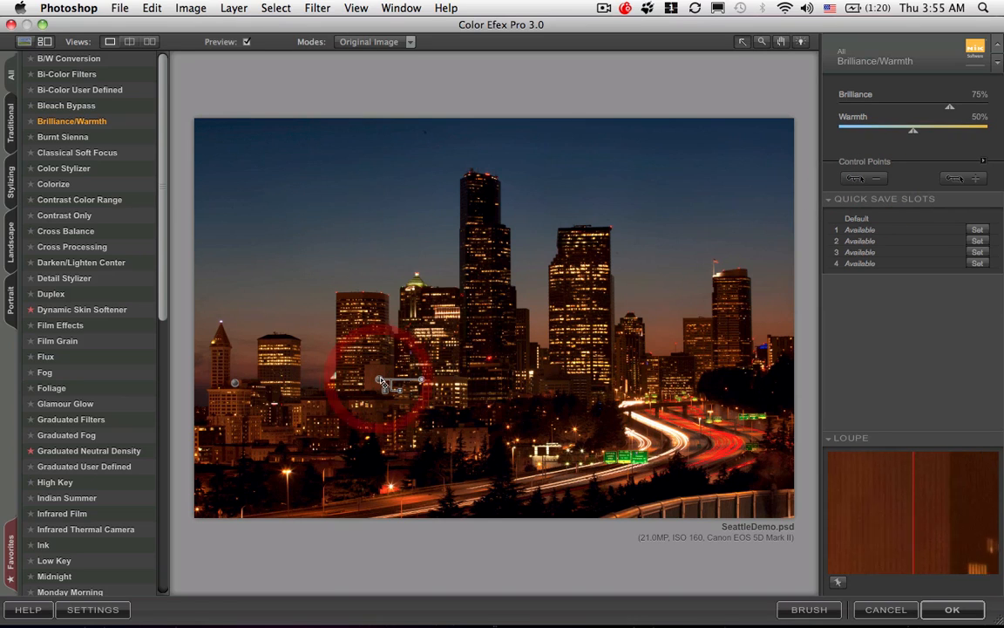
{"action": "left_click", "coordinate": [869, 183]}
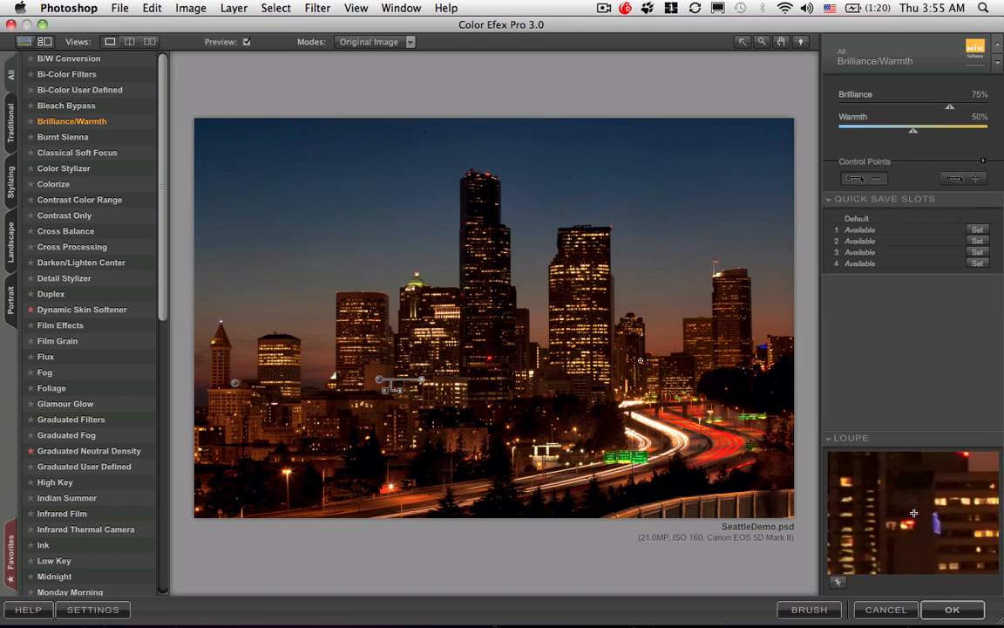
{"action": "left_click", "coordinate": [556, 381]}
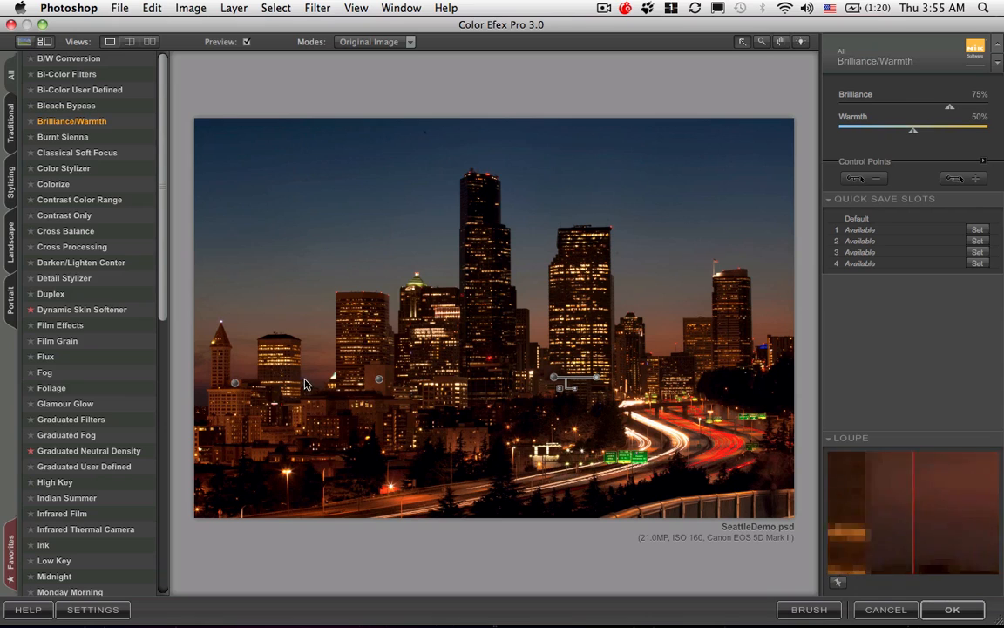
Step: Reposition the leftmost minus control point onto the building beside the pointed tower
{"action": "mouse_move", "coordinate": [233, 384]}
{"action": "left_mouse_down"}
{"action": "mouse_move", "coordinate": [221, 394]}
{"action": "mouse_move", "coordinate": [241, 397]}
{"action": "left_mouse_up"}
{"action": "left_click", "coordinate": [221, 392]}
{"action": "left_click", "coordinate": [220, 393]}
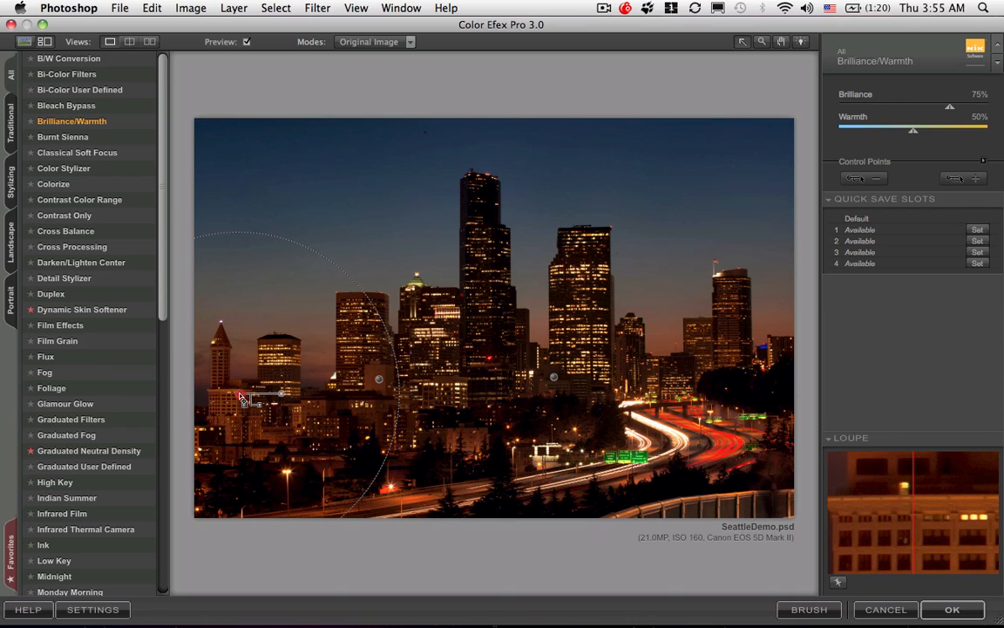
{"action": "left_click", "coordinate": [241, 397]}
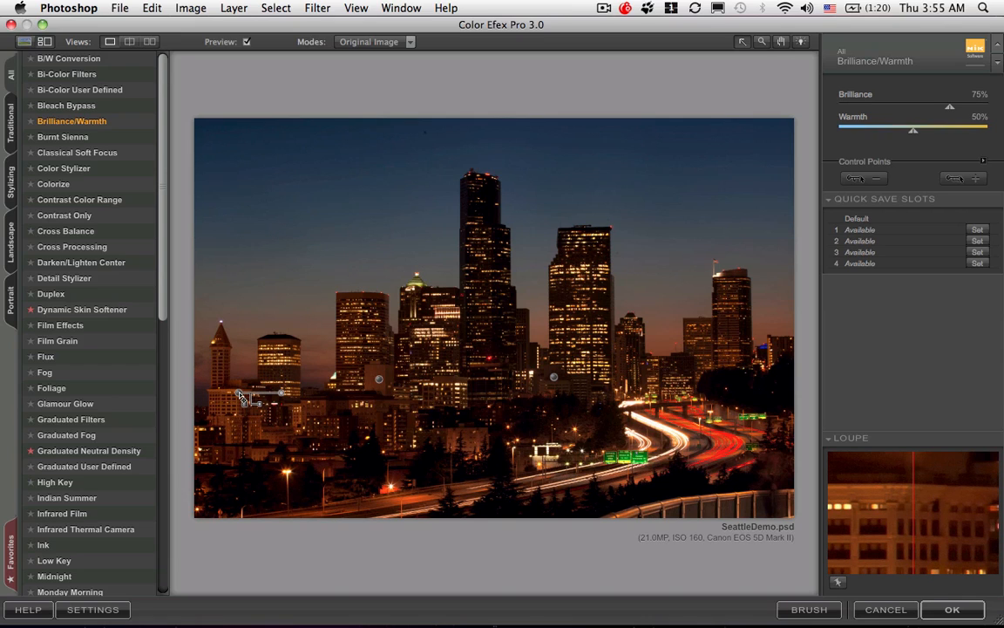
{"action": "left_click_drag", "start_coordinate": [240, 397], "coordinate": [238, 391]}
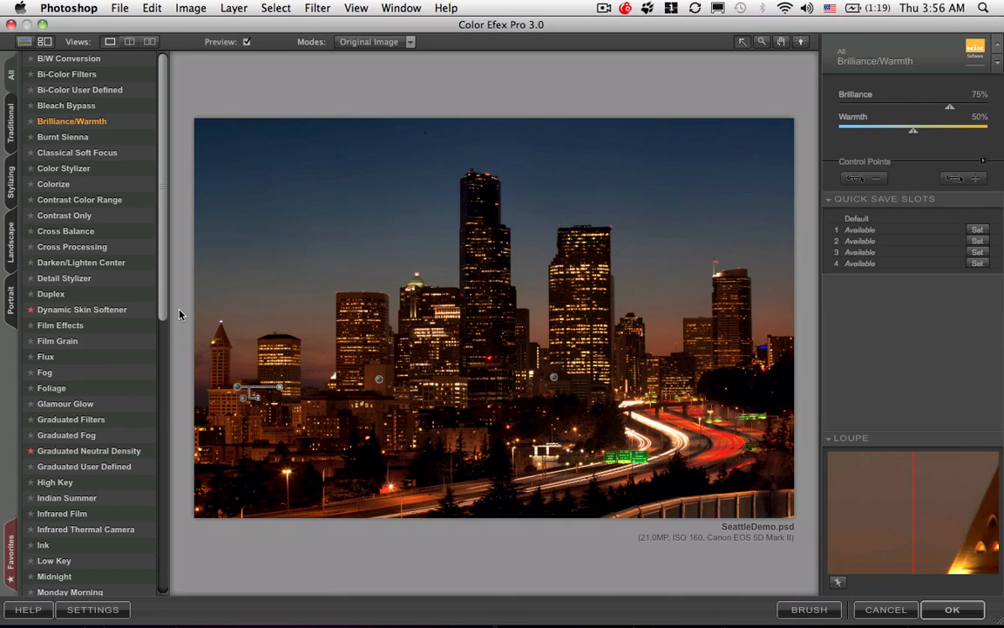
Step: Place a plus control point in the sky between the pointed tower and the neighbouring office building
{"action": "left_click", "coordinate": [956, 182]}
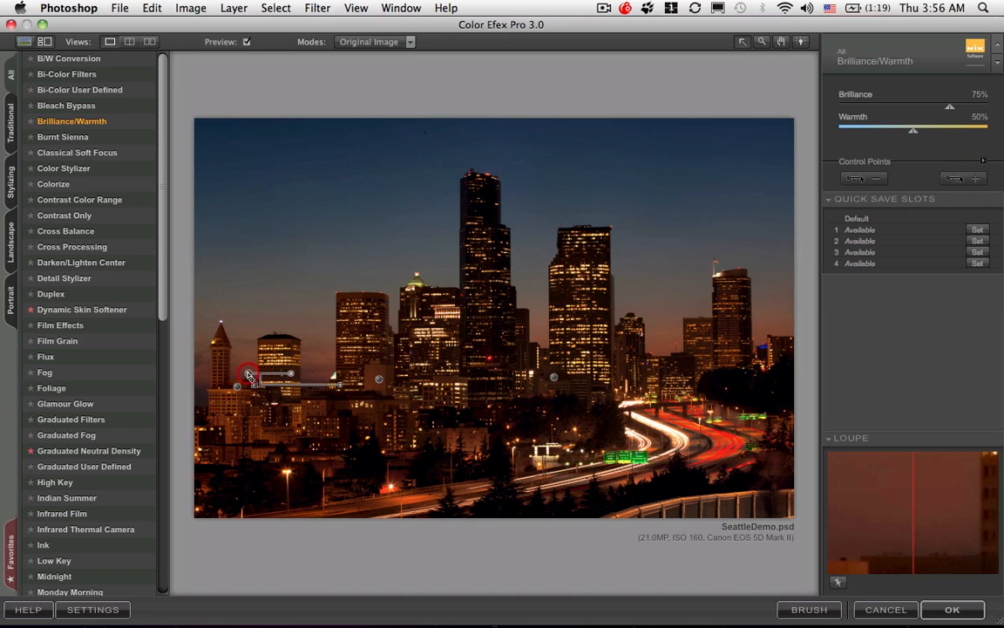
{"action": "left_click", "coordinate": [249, 373]}
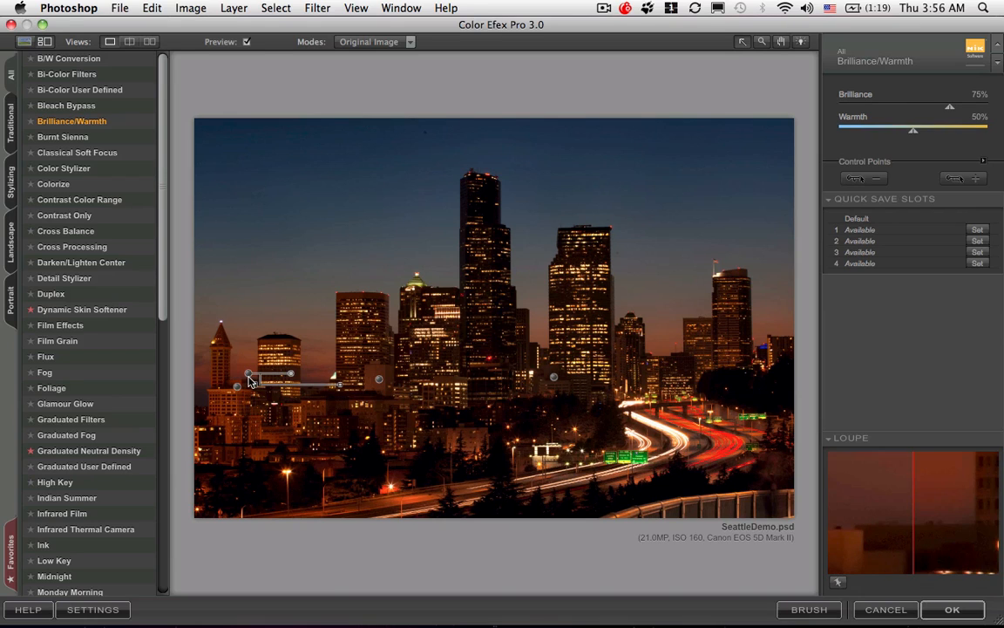
{"action": "left_click", "coordinate": [250, 365]}
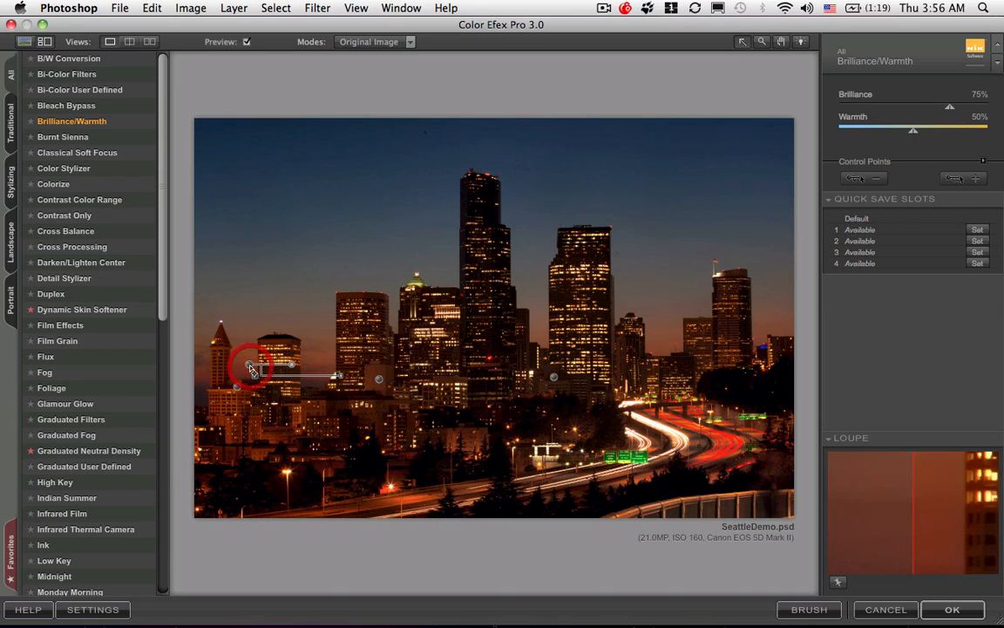
Step: Zoom to 100% and fine-tune the leftmost minus control point on the low rooftop beside the pointed tower
{"action": "double_click", "coordinate": [237, 386]}
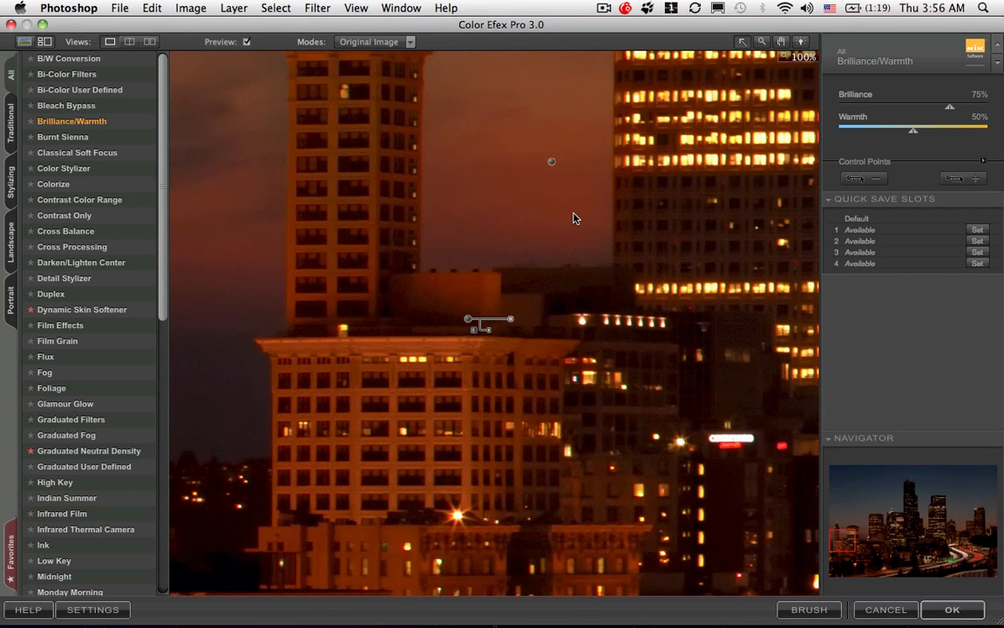
{"action": "left_click_drag", "start_coordinate": [470, 321], "coordinate": [475, 313]}
{"action": "left_click_drag", "start_coordinate": [475, 314], "coordinate": [478, 305]}
Step: Hide the filter list and duplicate the plus control point into the sky on the outer side of the pointed tower
{"action": "left_click", "coordinate": [800, 42]}
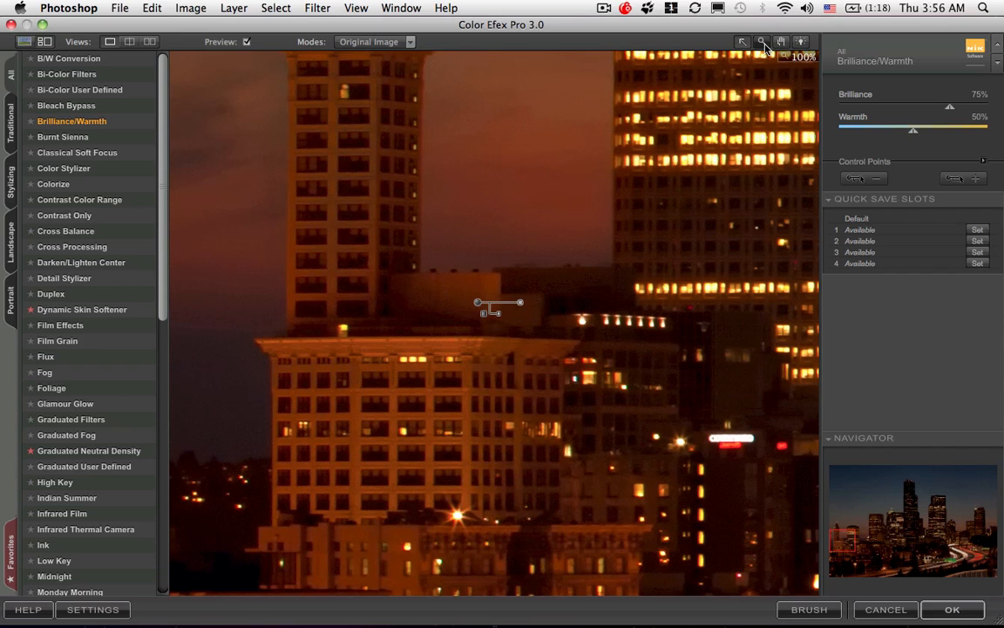
{"action": "left_click", "coordinate": [610, 189], "text": "alt"}
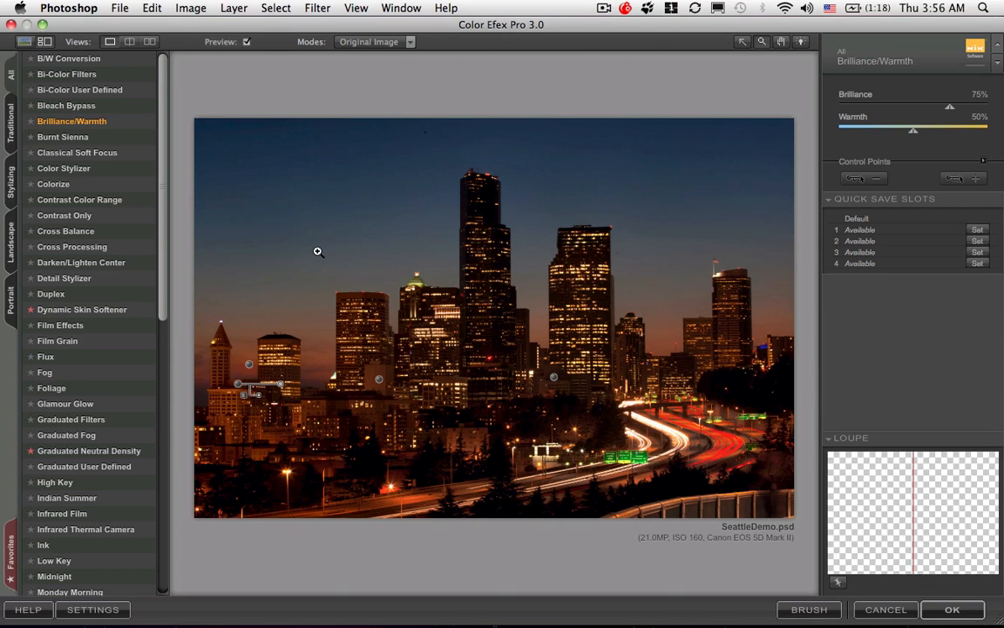
{"action": "left_click_drag", "start_coordinate": [201, 295], "coordinate": [367, 428]}
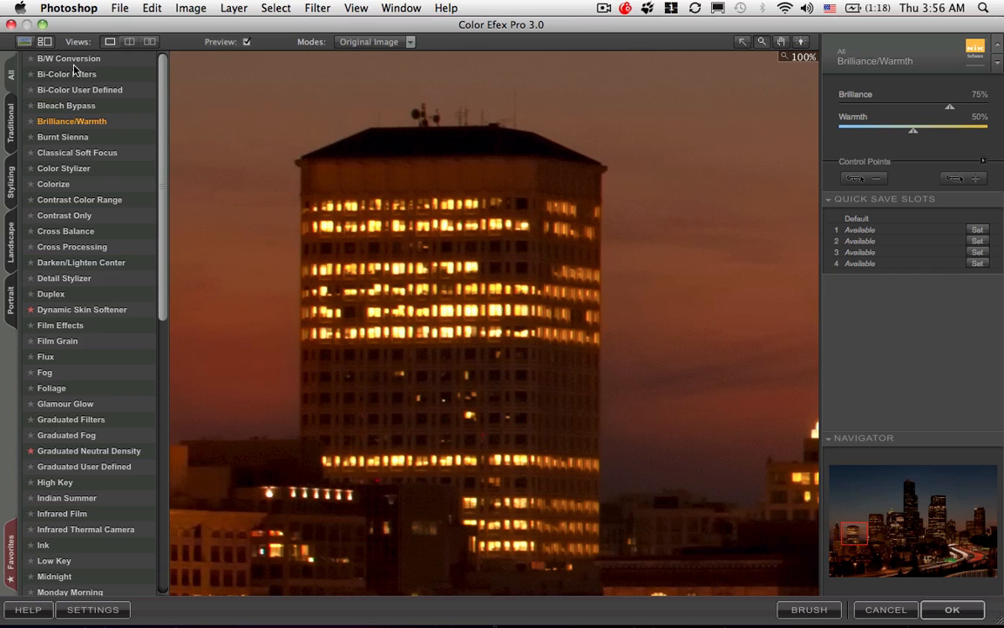
{"action": "left_click_drag", "start_coordinate": [285, 223], "coordinate": [498, 228]}
{"action": "left_click", "coordinate": [25, 41]}
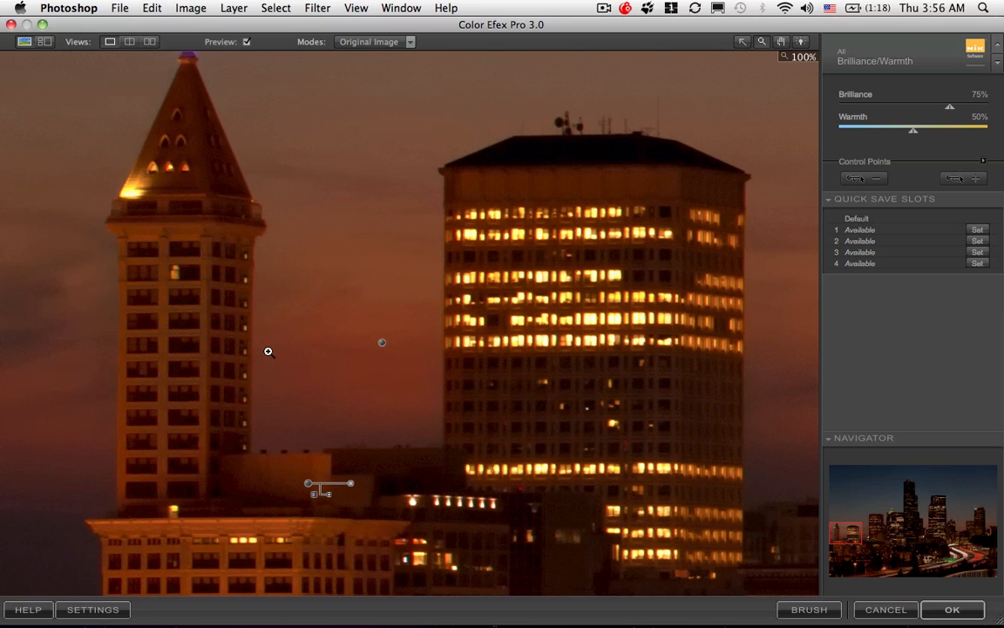
{"action": "scroll", "coordinate": [262, 348], "scroll_direction": "down", "scroll_amount": 3}
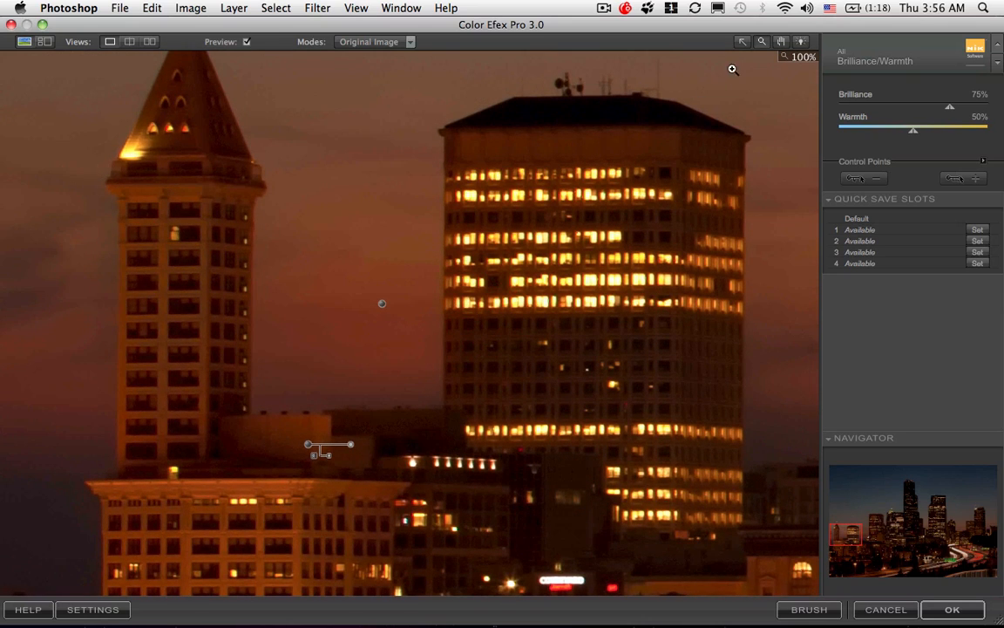
{"action": "left_click", "coordinate": [741, 42]}
{"action": "left_click_drag", "start_coordinate": [381, 307], "coordinate": [29, 406]}
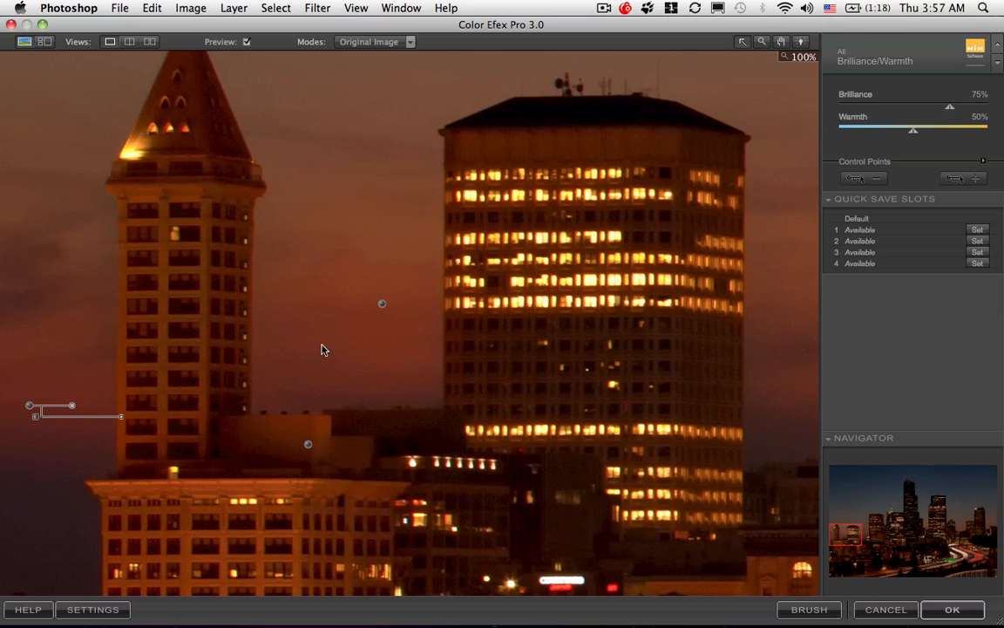
Step: Duplicate the plus control point into the sky between the lit office building and the green-domed building
{"action": "left_click_drag", "start_coordinate": [365, 335], "coordinate": [184, 356]}
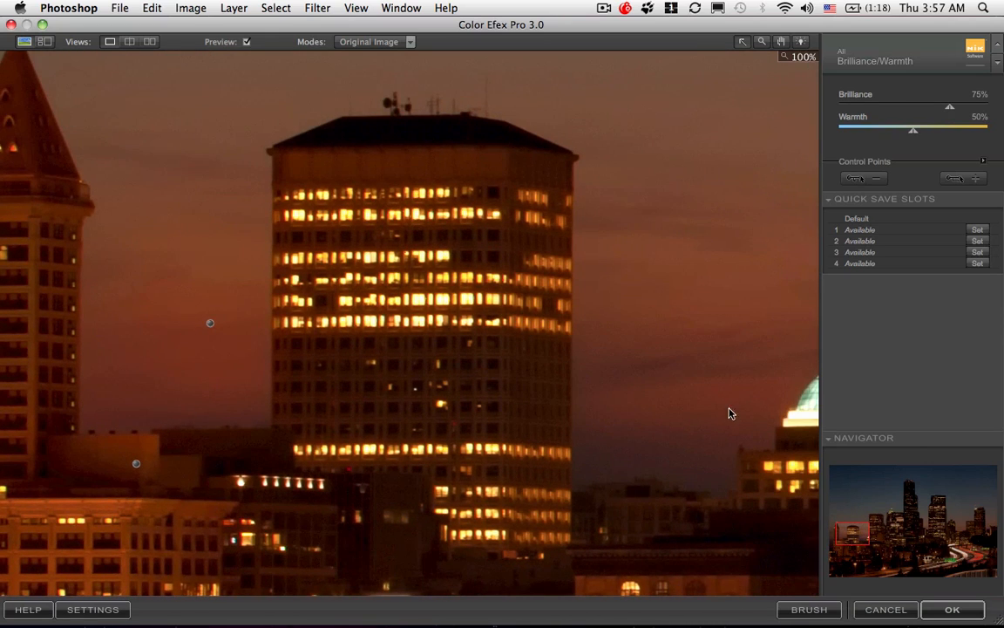
{"action": "key", "text": "alt"}
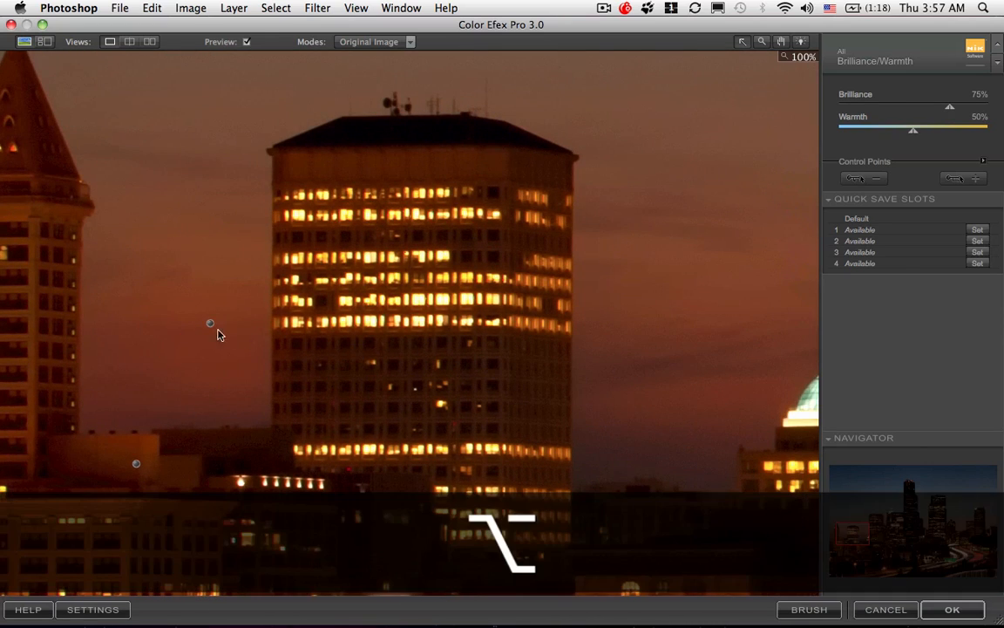
{"action": "left_click_drag", "start_coordinate": [210, 325], "coordinate": [719, 391]}
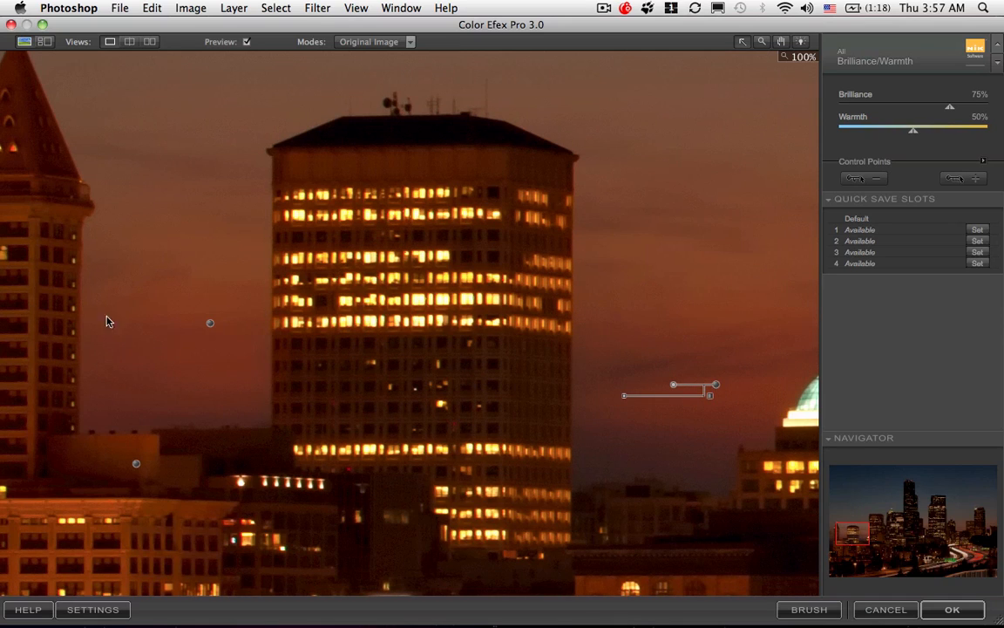
Step: Return to the full image and duplicate plus control points into the remaining sky gaps between the buildings towards the right edge
{"action": "left_click", "coordinate": [761, 41]}
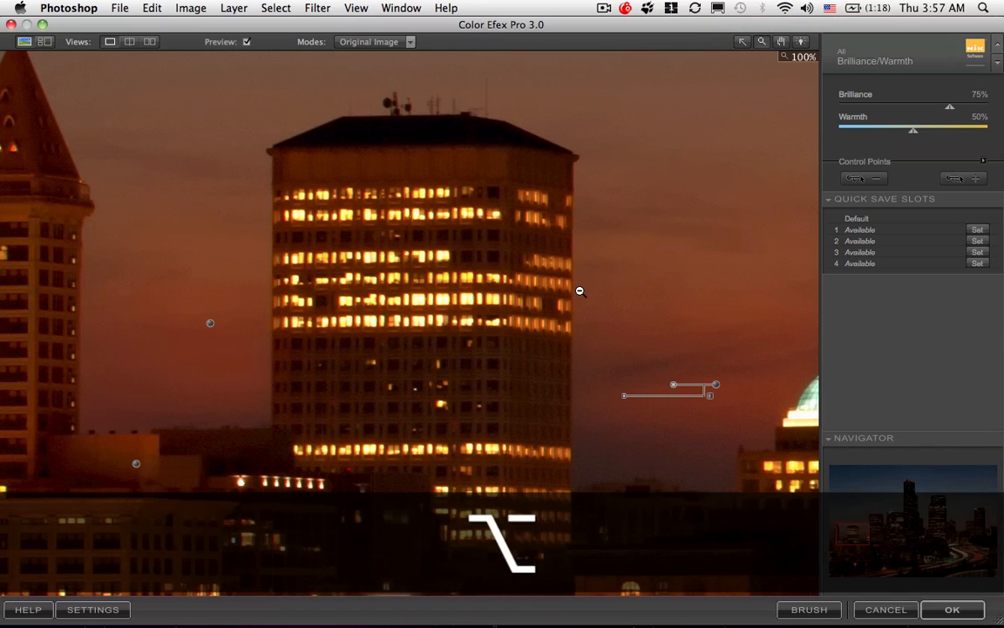
{"action": "left_click", "coordinate": [580, 290], "text": "alt"}
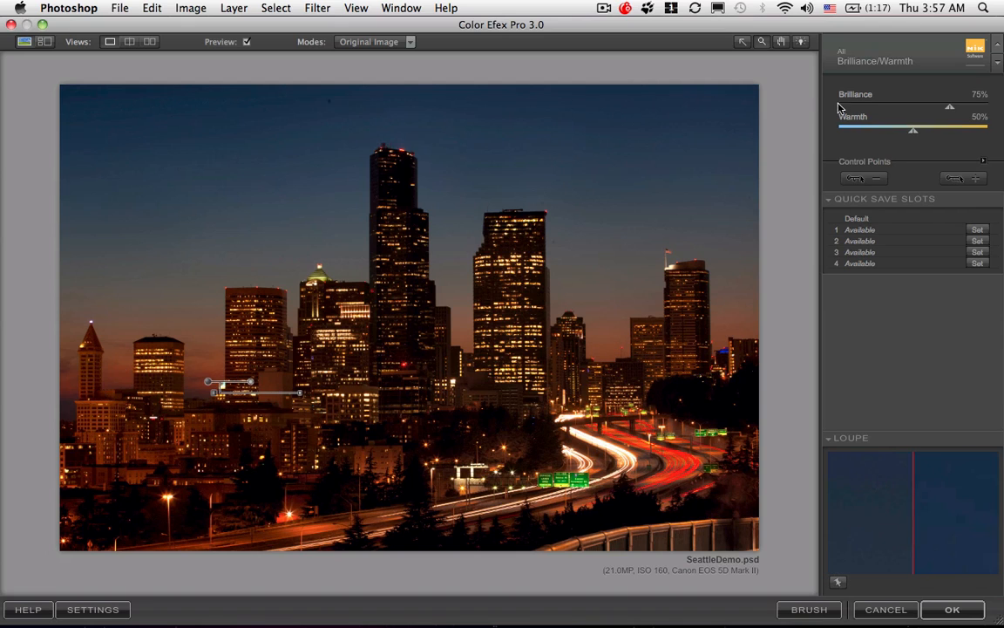
{"action": "left_click", "coordinate": [742, 41]}
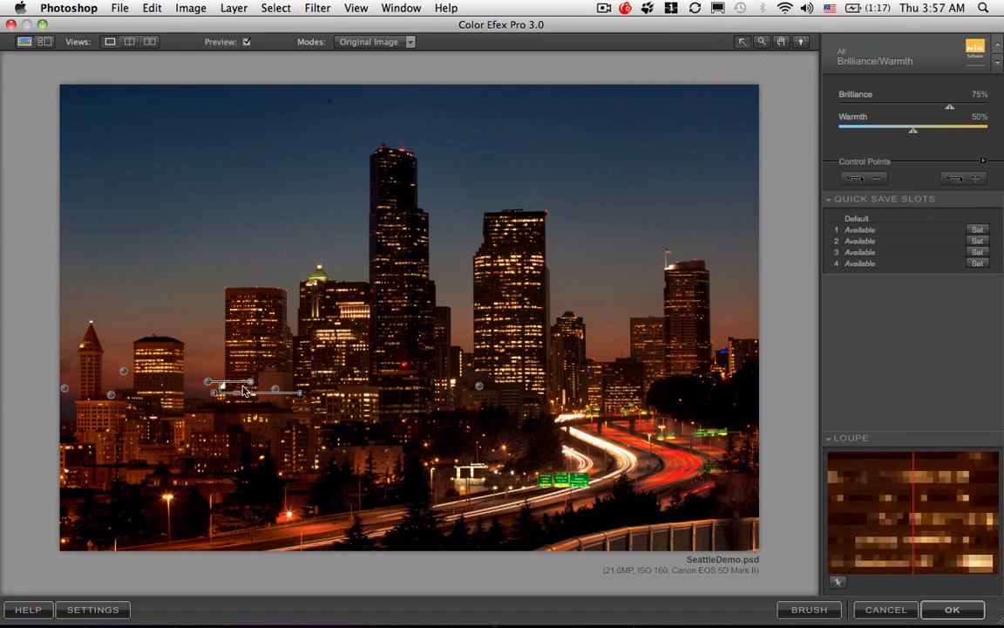
{"action": "left_click_drag", "start_coordinate": [209, 383], "coordinate": [731, 335]}
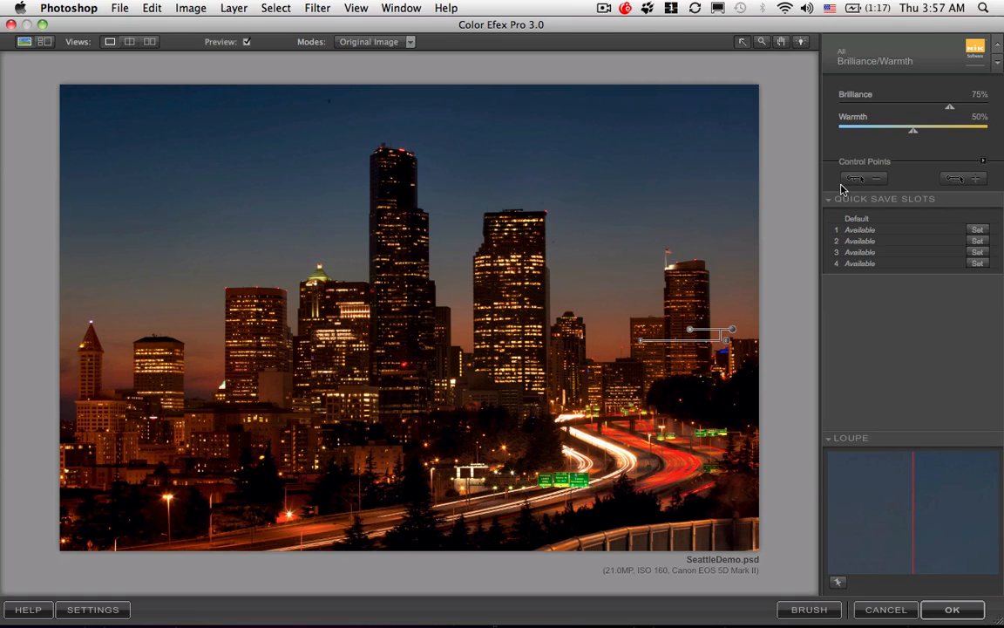
Step: Duplicate the minus control point onto the pointed tower and the two buildings at the right end of the skyline
{"action": "key", "text": "alt"}
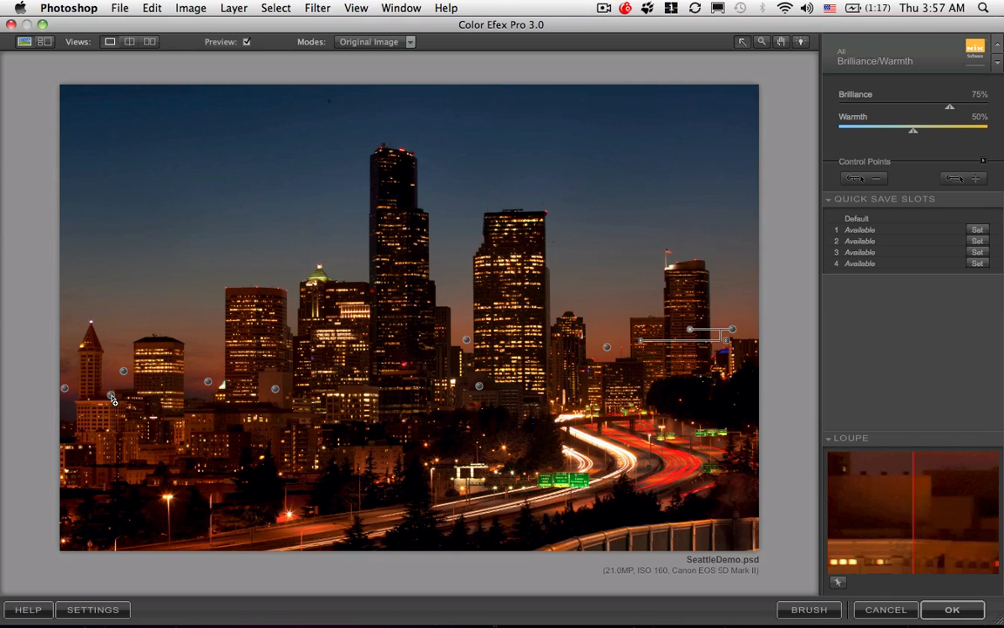
{"action": "left_click", "coordinate": [112, 397]}
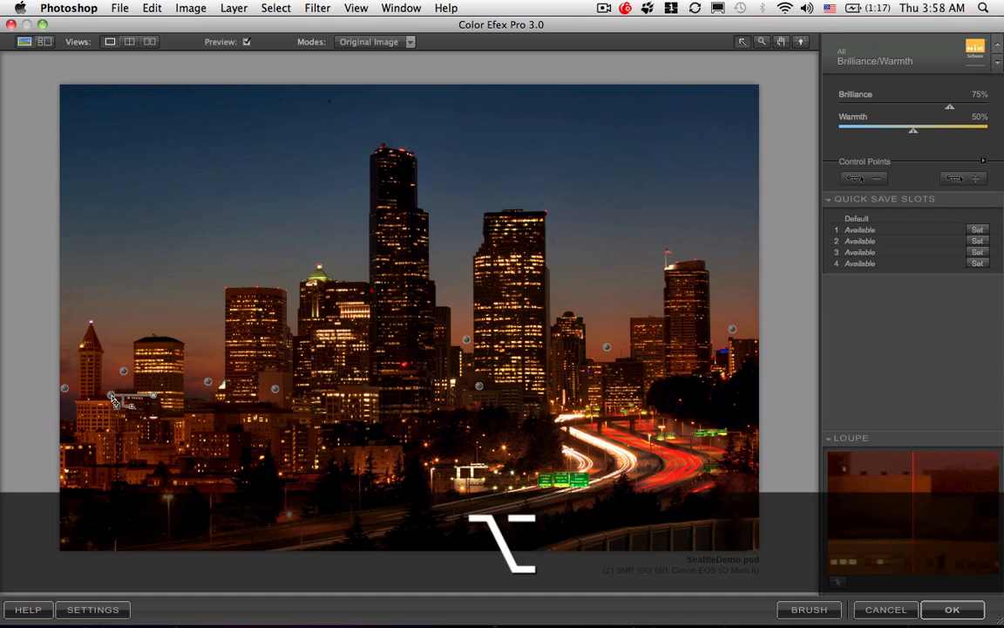
{"action": "left_click_drag", "start_coordinate": [111, 396], "coordinate": [655, 327]}
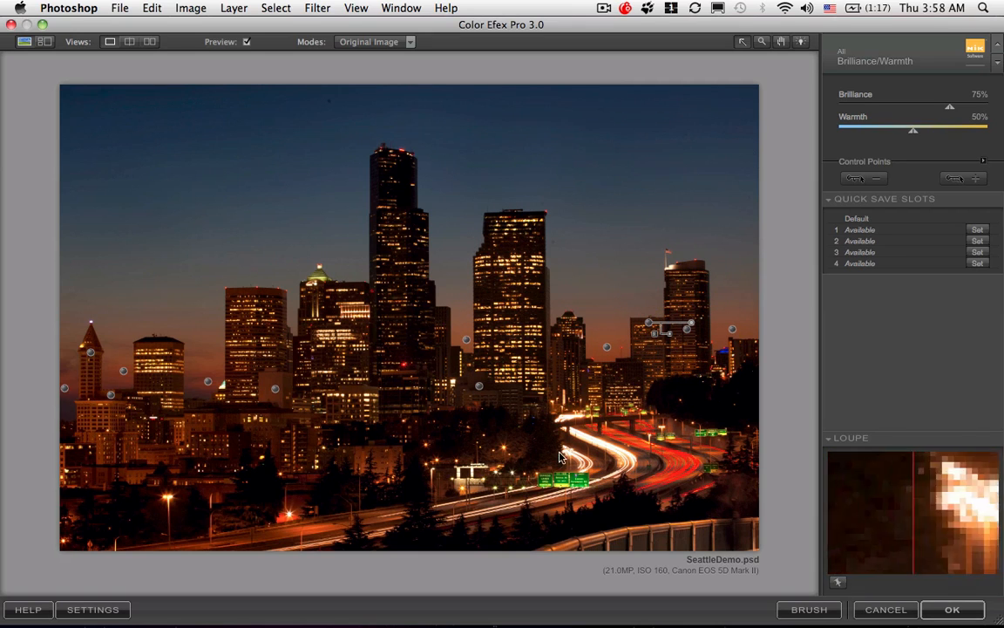
Step: Compare the image with and without the filter effect by toggling the preview, leaving it on
{"action": "left_click", "coordinate": [247, 43]}
{"action": "left_click", "coordinate": [248, 42]}
{"action": "left_click", "coordinate": [248, 43]}
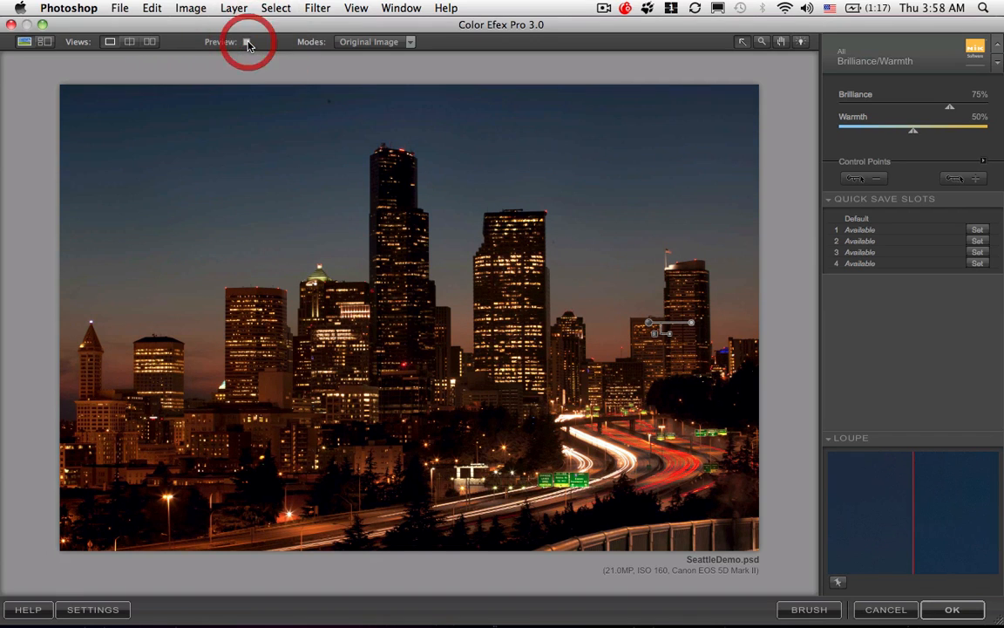
{"action": "left_click", "coordinate": [247, 43]}
{"action": "left_click", "coordinate": [247, 43]}
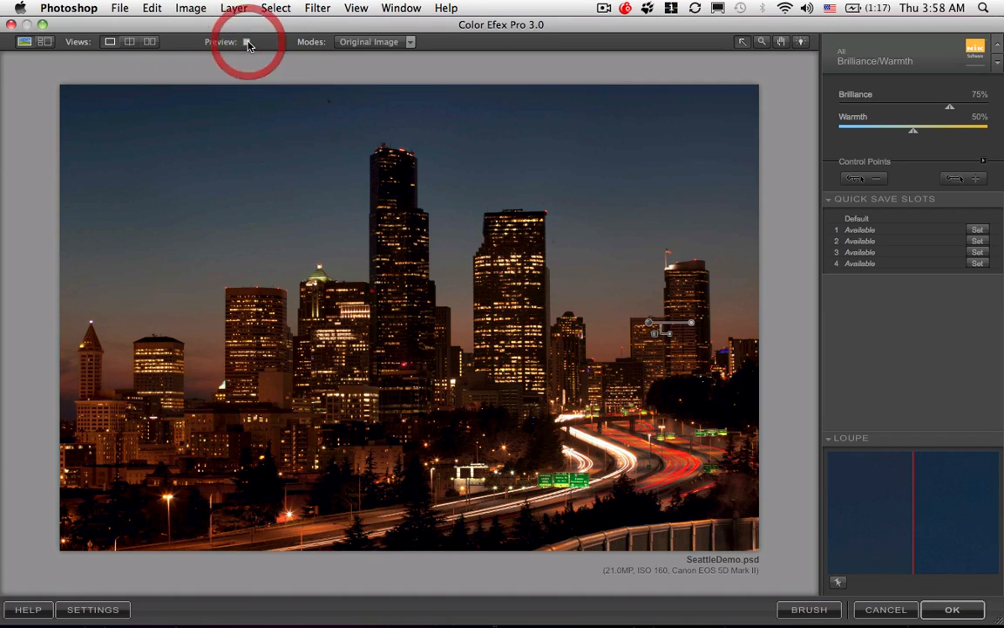
{"action": "left_click", "coordinate": [247, 43]}
{"action": "left_click", "coordinate": [248, 43]}
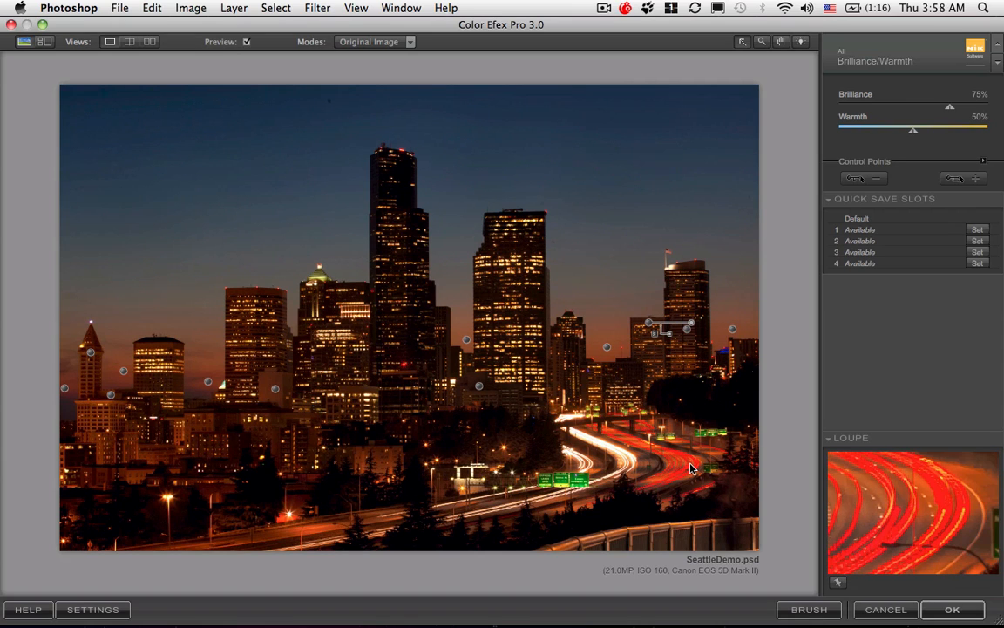
{"action": "left_click", "coordinate": [248, 43]}
{"action": "left_click", "coordinate": [247, 43]}
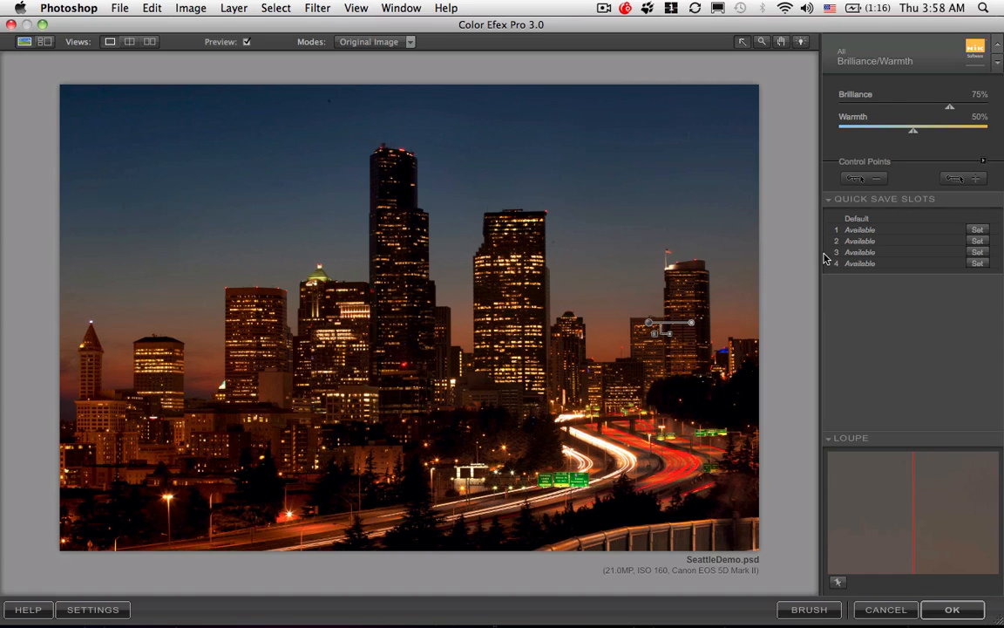
Step: Place a minus control point on the highway near the lower edge of the photo, below the bright street light
{"action": "left_click", "coordinate": [872, 179]}
{"action": "left_click", "coordinate": [288, 534]}
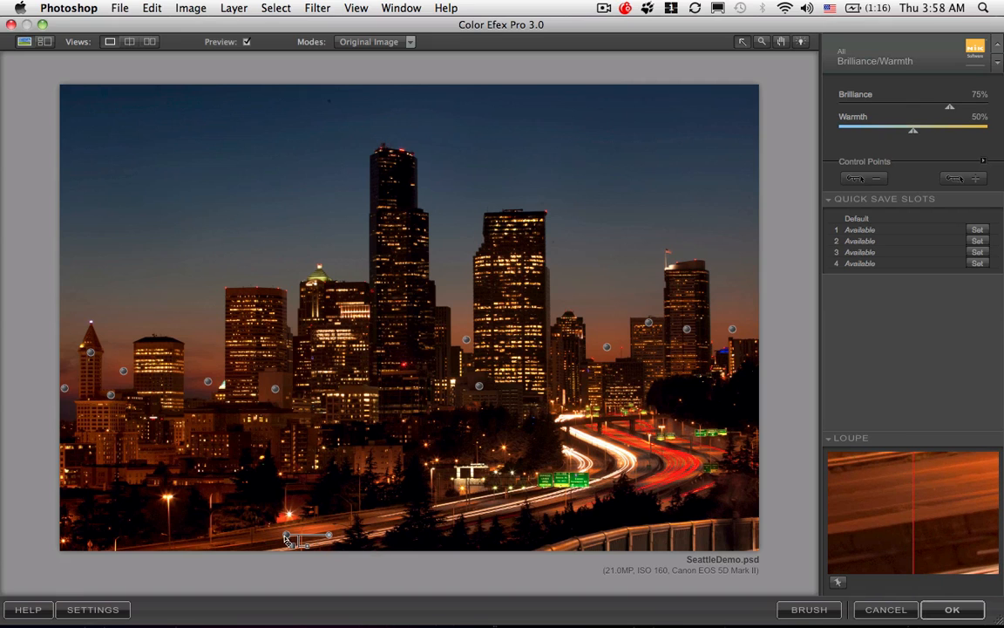
{"action": "left_click", "coordinate": [288, 536]}
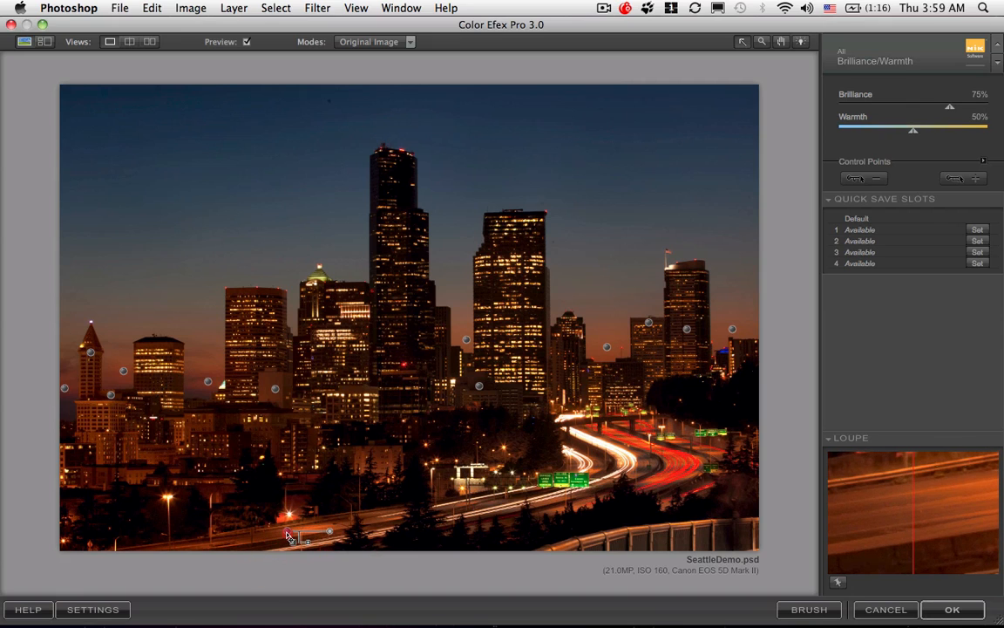
Step: Move the minus control point from the highway to just above the bright street light and apply the Brilliance/Warmth filter
{"action": "left_click_drag", "start_coordinate": [287, 534], "coordinate": [294, 503]}
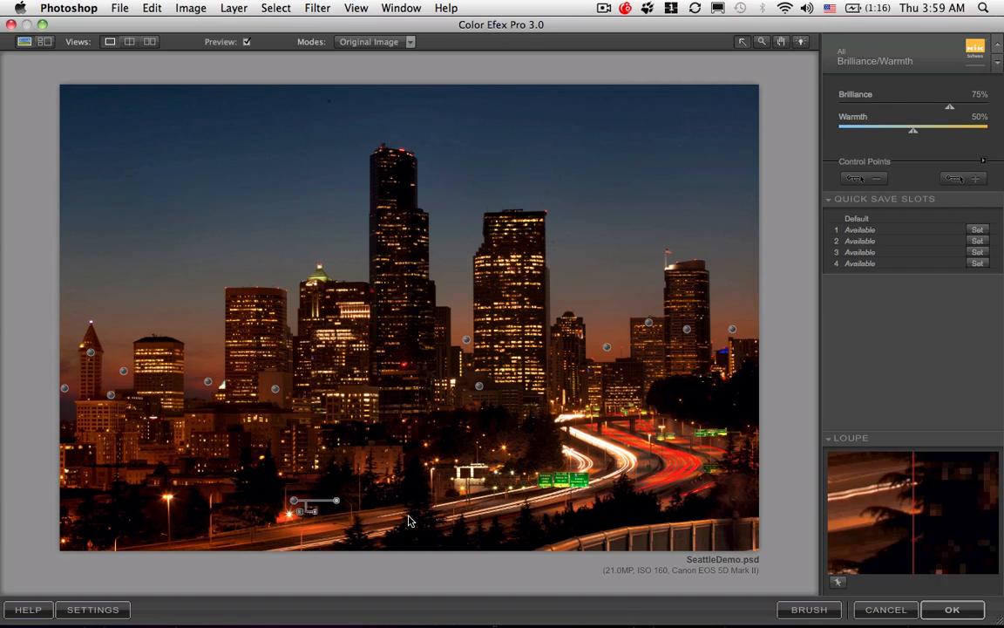
{"action": "left_click", "coordinate": [959, 610]}
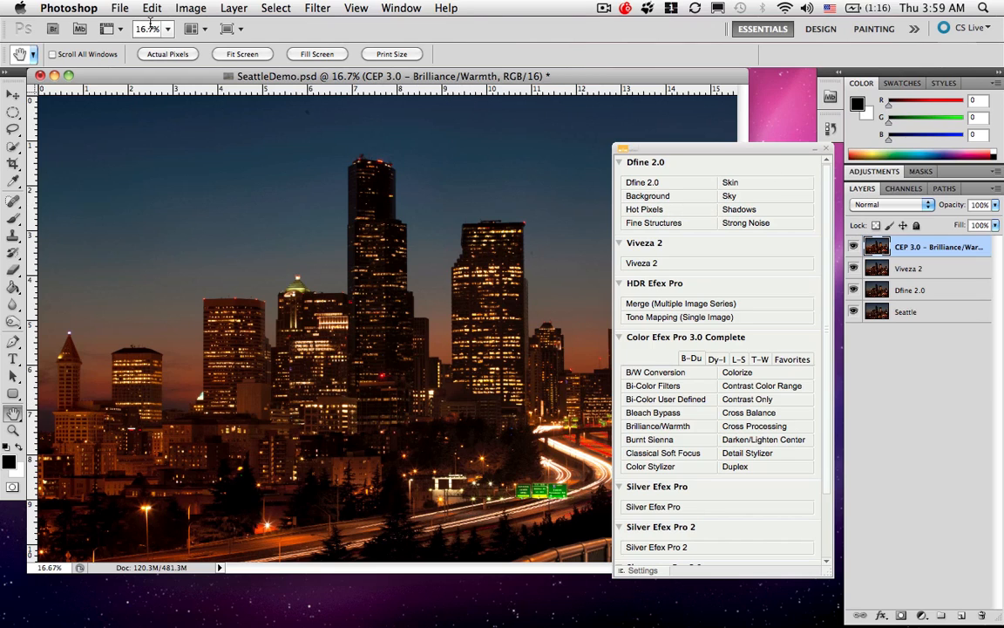
Step: Open the Tonal Contrast filter, place a minus control point in the sky beside the tallest tower and enlarge its radius
{"action": "left_click", "coordinate": [760, 360]}
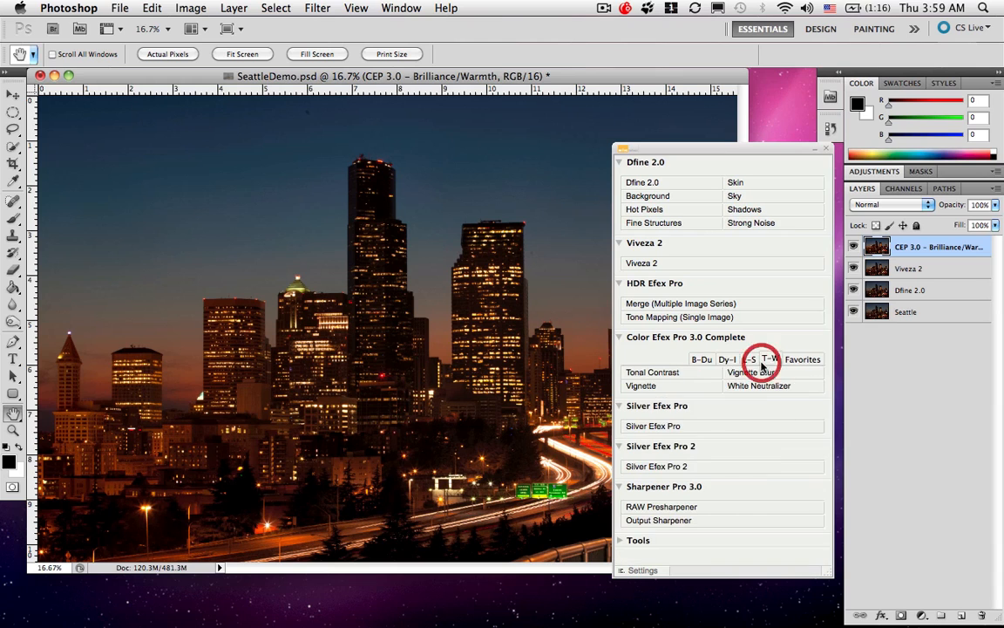
{"action": "left_click", "coordinate": [675, 374]}
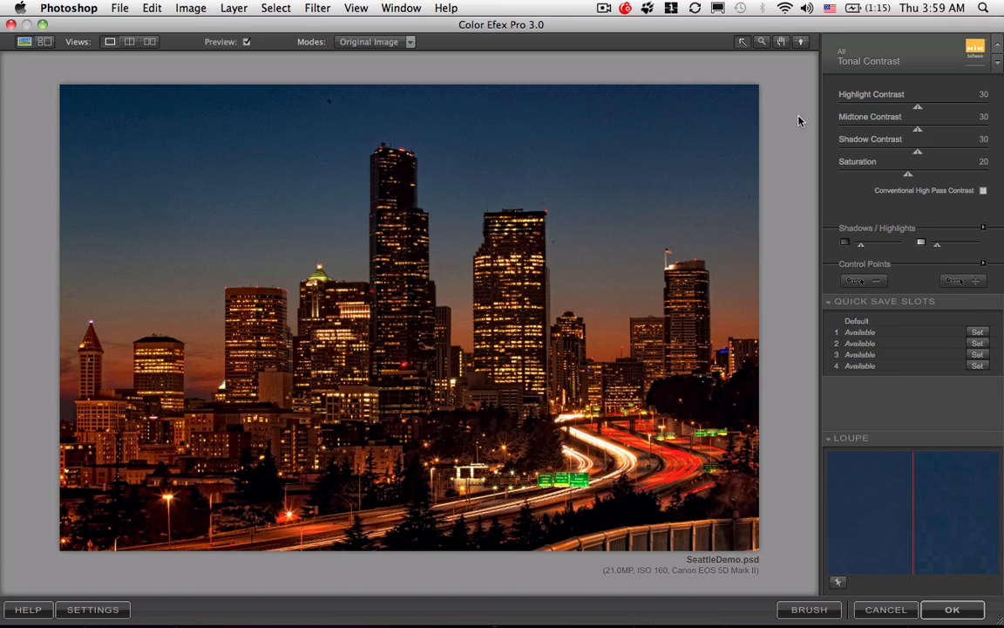
{"action": "left_click", "coordinate": [867, 279]}
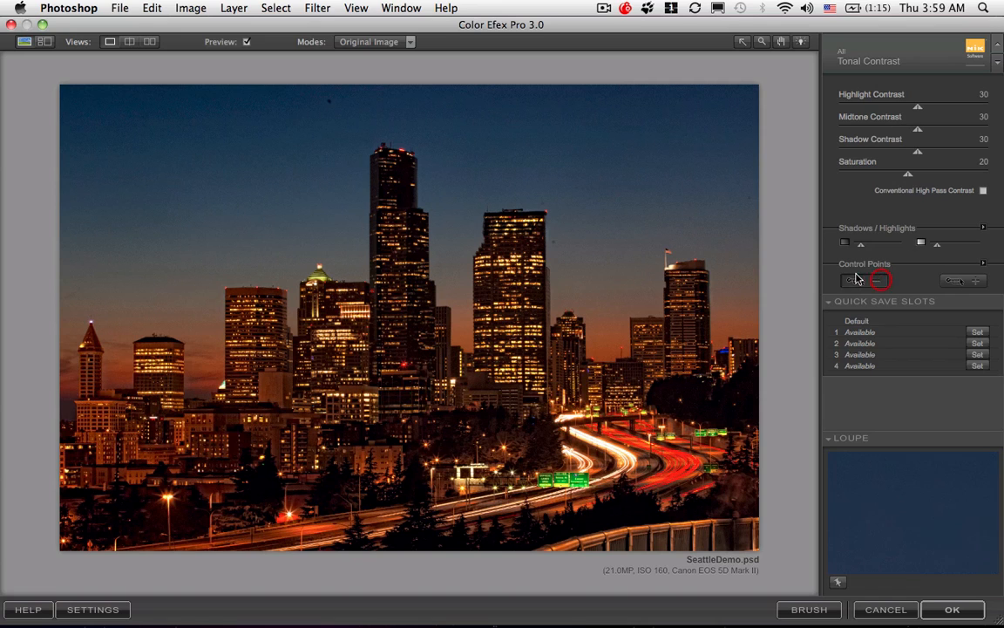
{"action": "left_click", "coordinate": [301, 173]}
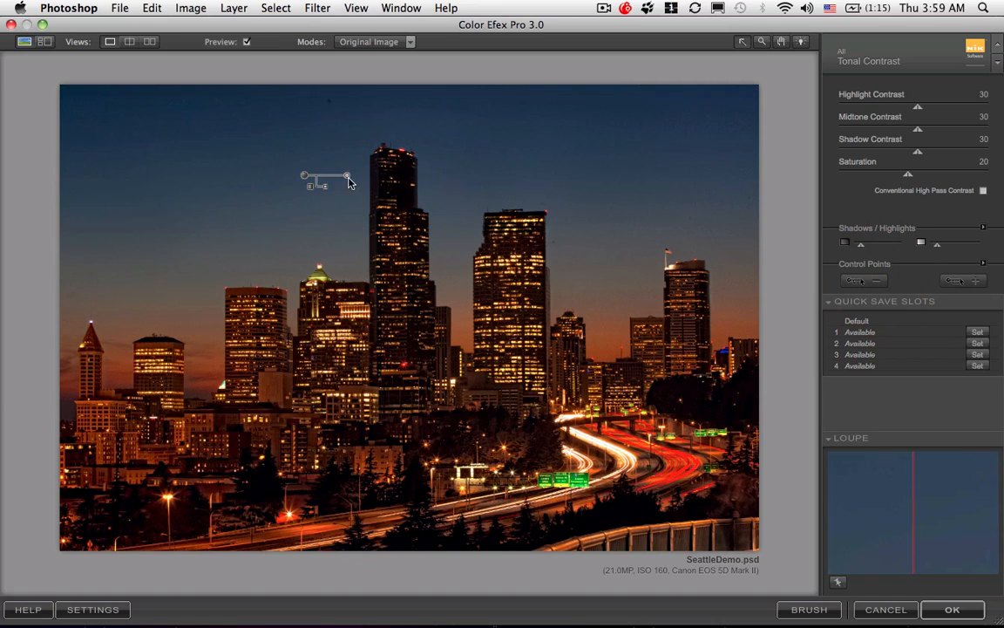
{"action": "left_click_drag", "start_coordinate": [349, 180], "coordinate": [384, 179]}
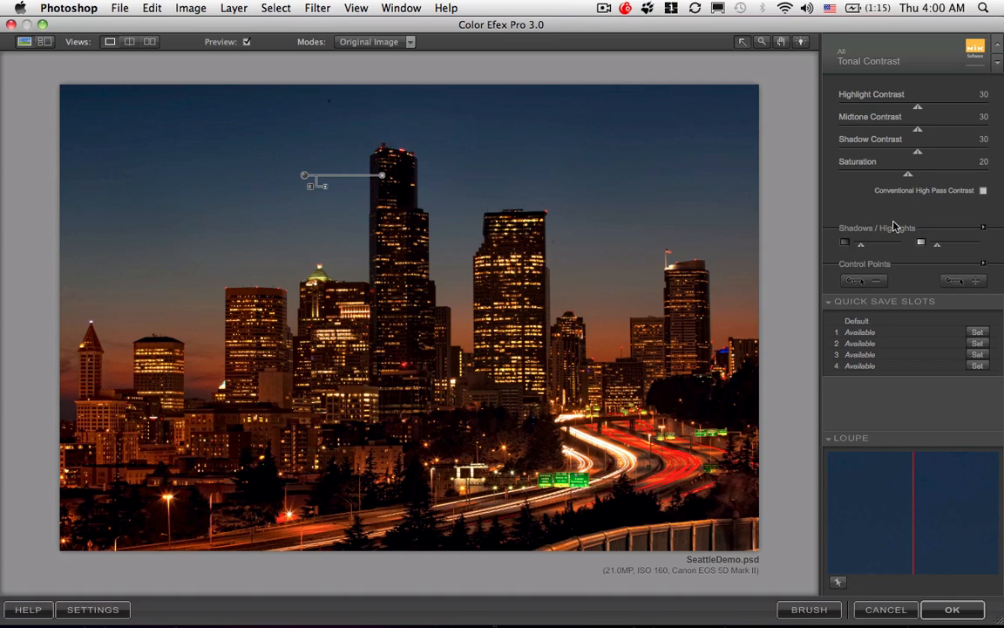
Step: Place plus control points on the tallest tower, the pointed tower near the photo's left edge and the two buildings beside it
{"action": "left_click", "coordinate": [955, 281]}
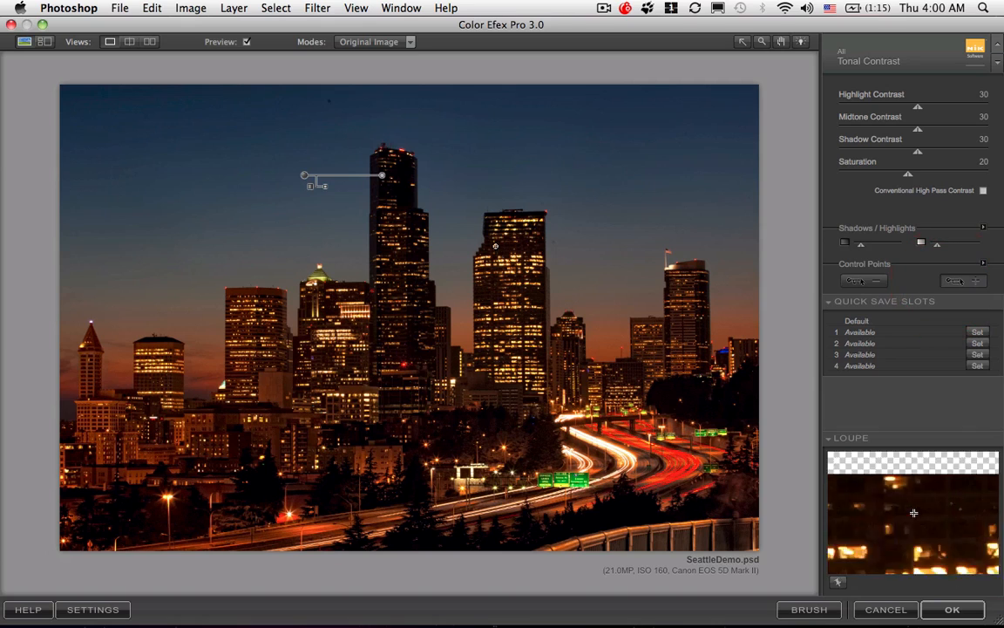
{"action": "left_click", "coordinate": [403, 202]}
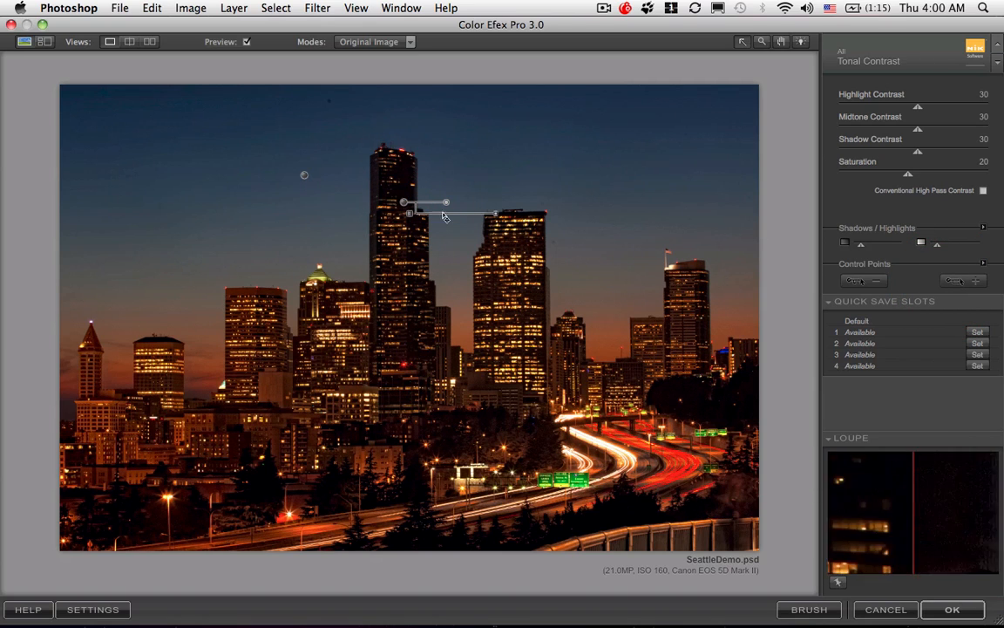
{"action": "left_click", "coordinate": [958, 283]}
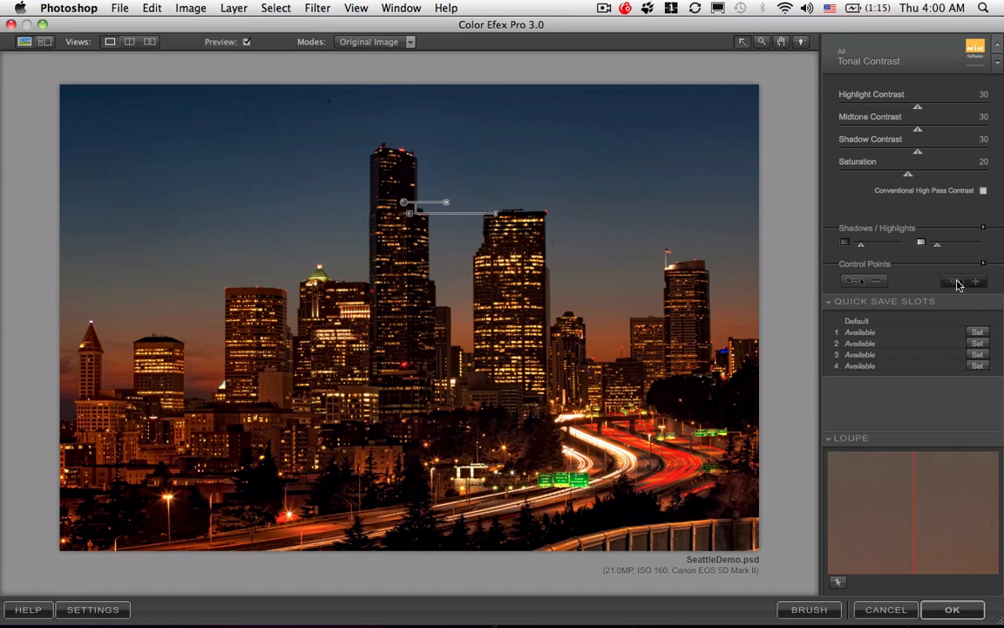
{"action": "left_click", "coordinate": [93, 368]}
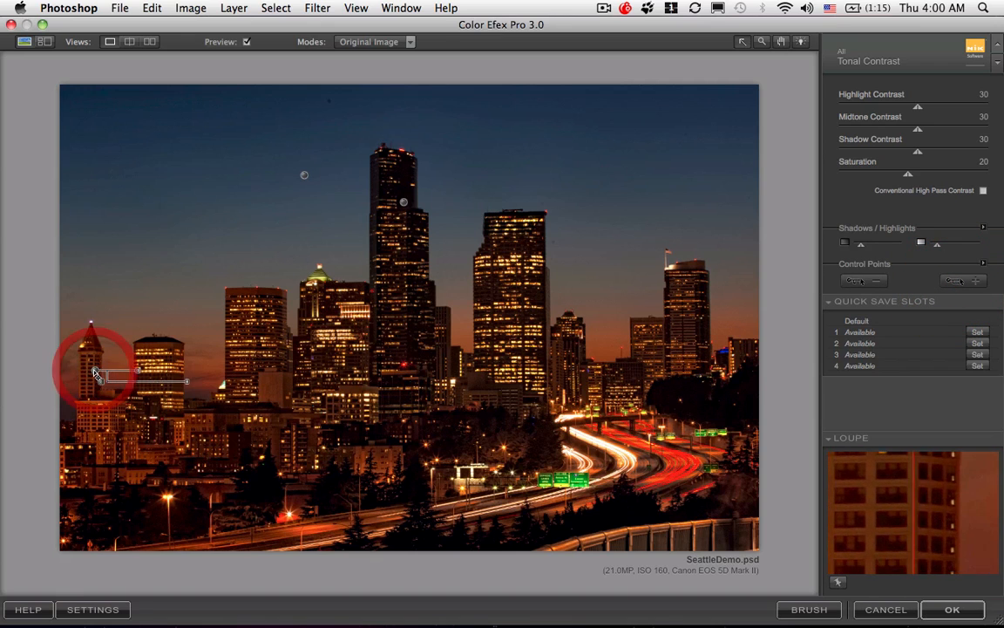
{"action": "left_click", "coordinate": [956, 284]}
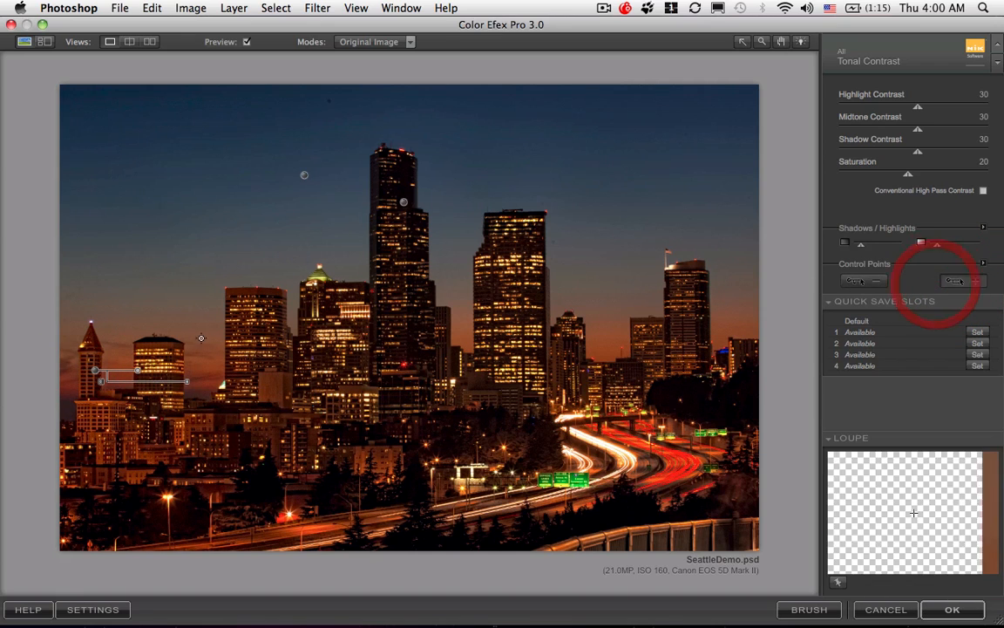
{"action": "left_click", "coordinate": [243, 319]}
{"action": "left_click", "coordinate": [959, 282]}
{"action": "left_click", "coordinate": [171, 348]}
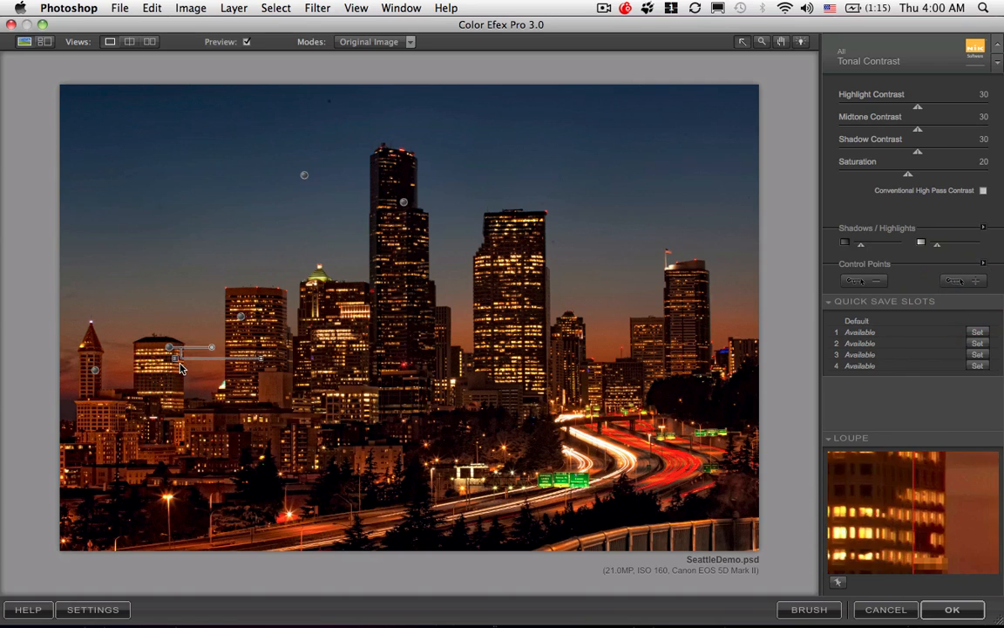
Step: Place plus control points on the green-roofed building and the wide lit tower right of the tallest one
{"action": "left_click", "coordinate": [956, 281]}
{"action": "left_click", "coordinate": [318, 280]}
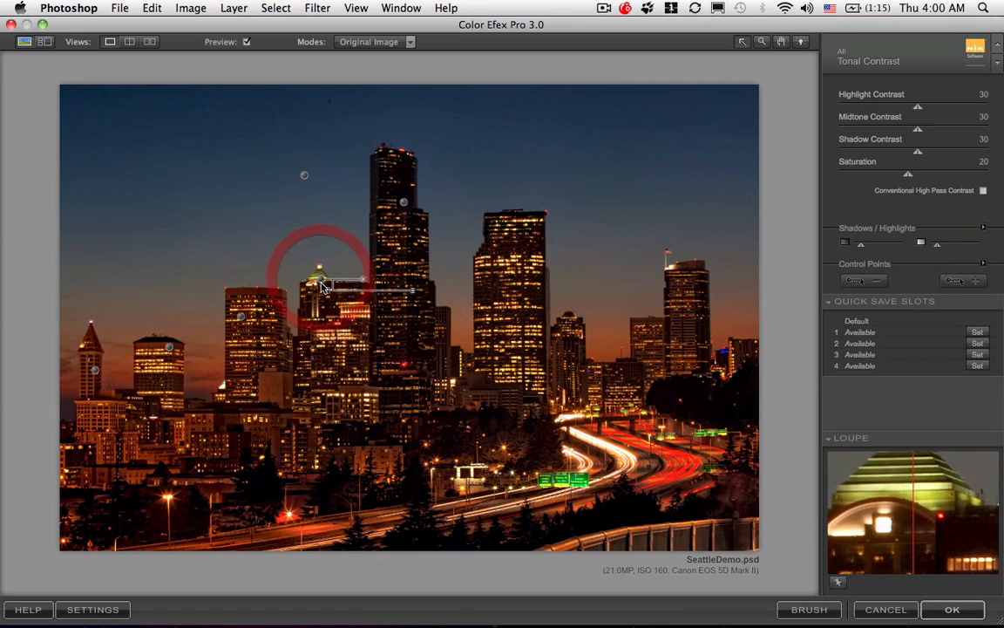
{"action": "left_click", "coordinate": [957, 281]}
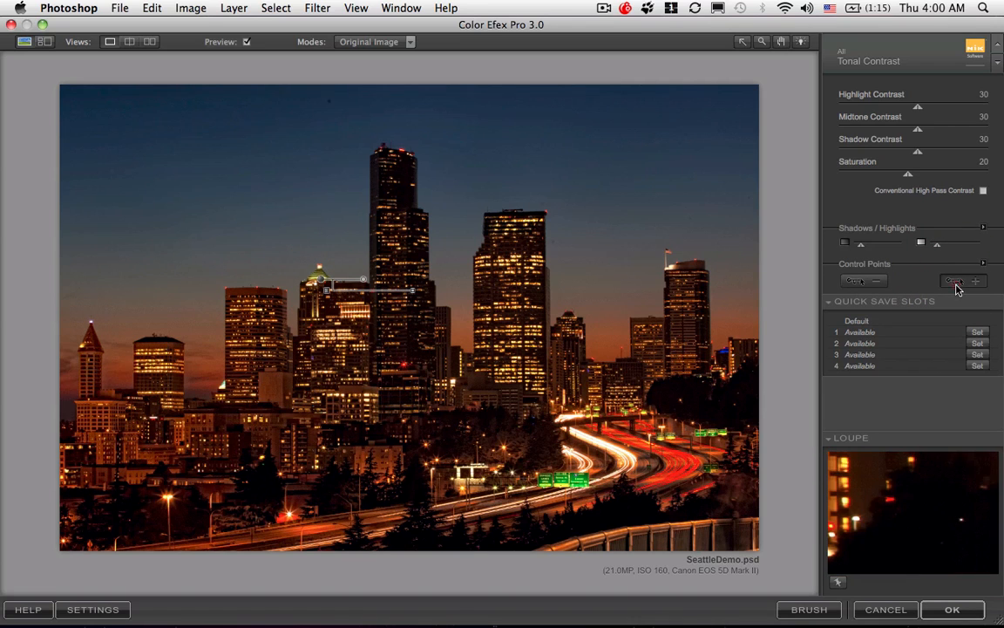
{"action": "left_click", "coordinate": [520, 298]}
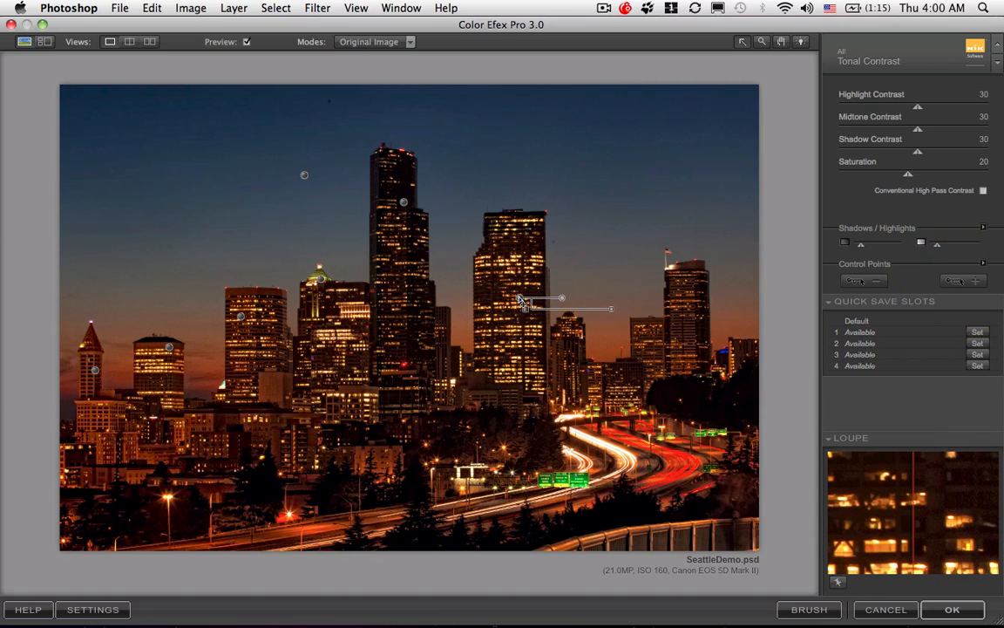
Step: Place plus control points on the flag-topped tower, the lower building beside it and the narrow building right of the wide lit tower
{"action": "left_click", "coordinate": [952, 284]}
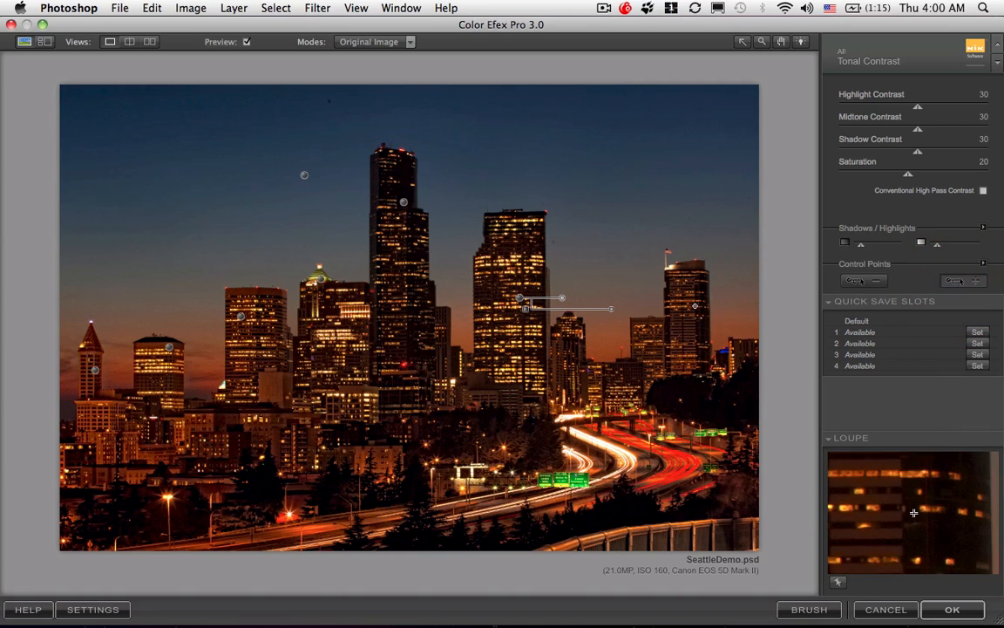
{"action": "left_click", "coordinate": [697, 310]}
{"action": "left_click", "coordinate": [954, 281]}
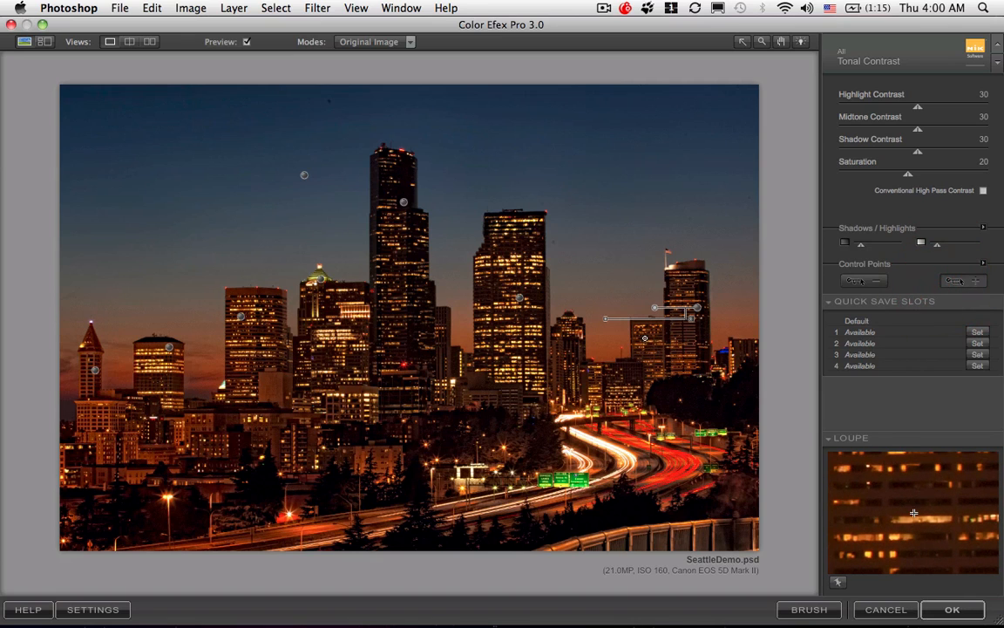
{"action": "left_click", "coordinate": [650, 341]}
{"action": "left_click", "coordinate": [954, 281]}
{"action": "left_click", "coordinate": [572, 353]}
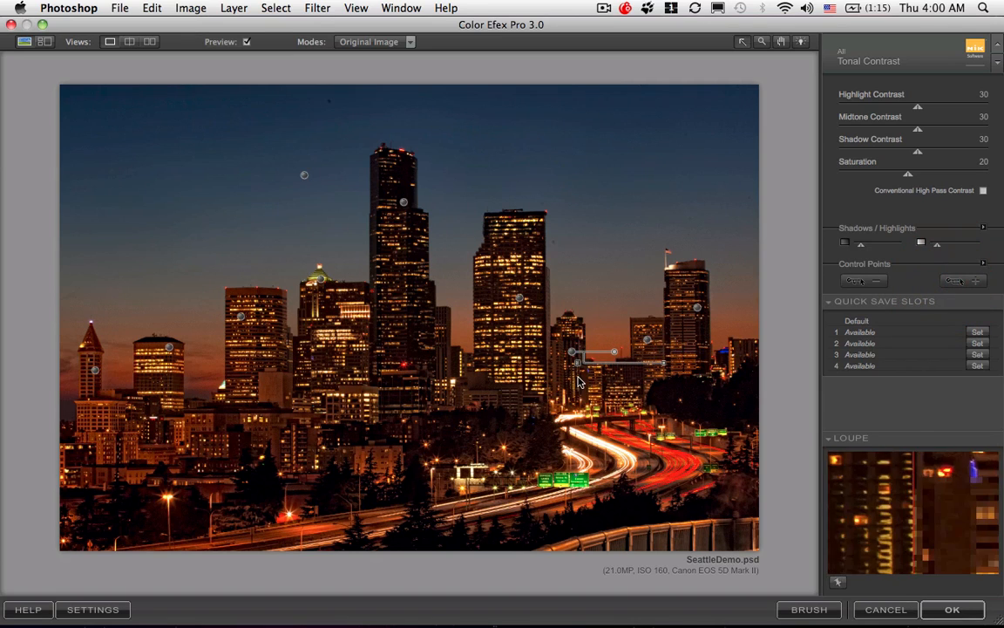
Step: Switch Tonal Contrast to brush application in Paint mode and move the Nik palette off the photo
{"action": "left_click", "coordinate": [818, 613]}
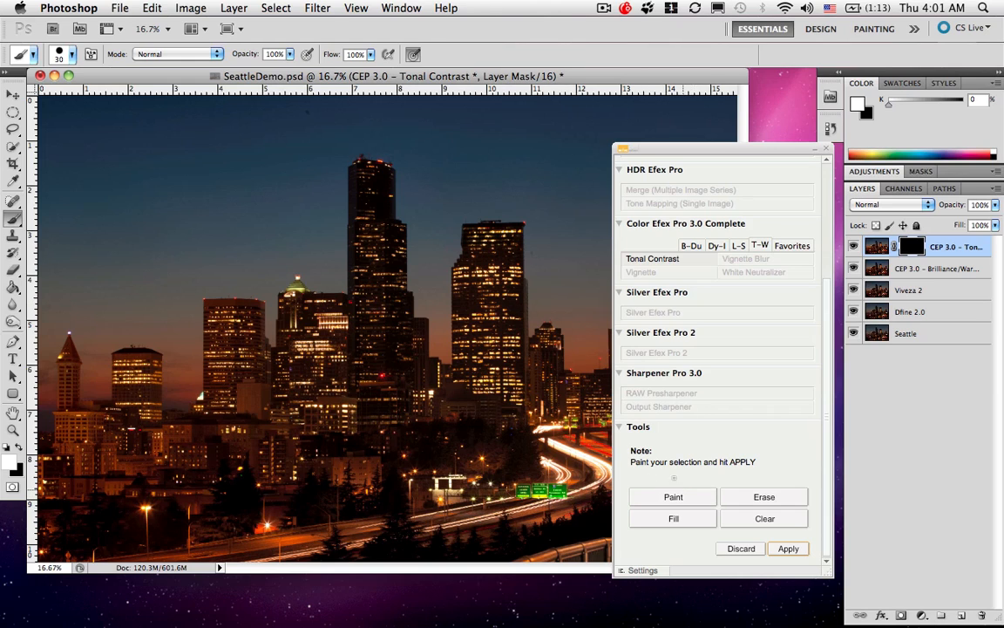
{"action": "left_click", "coordinate": [685, 497]}
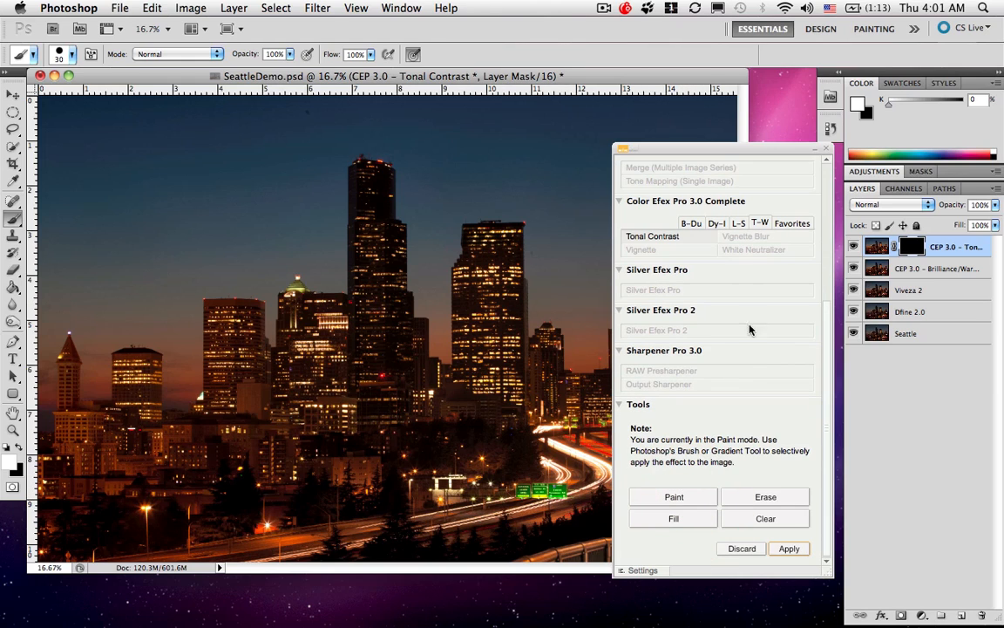
{"action": "left_click_drag", "start_coordinate": [726, 149], "coordinate": [900, 204]}
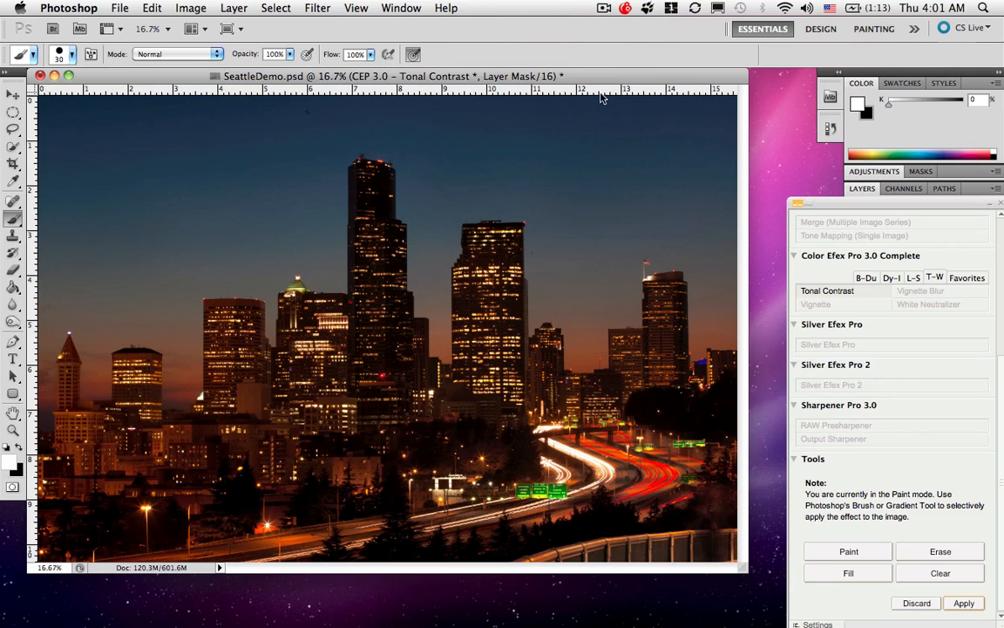
{"action": "left_click_drag", "start_coordinate": [612, 78], "coordinate": [619, 82]}
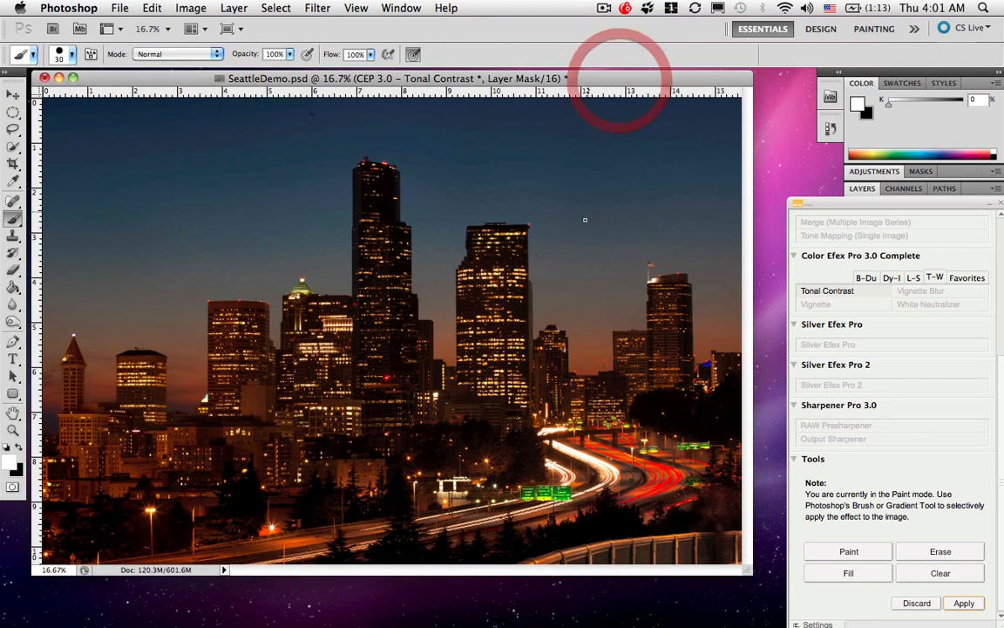
Step: Paint the Tonal Contrast effect with a 300 px brush over the wide lit tower and the buildings to its right
{"action": "key", "text": "bracketright"}
{"action": "key", "text": "bracketright"}
{"action": "key", "text": "bracketright"}
{"action": "key", "text": "bracketright"}
{"action": "key", "text": "bracketright"}
{"action": "key", "text": "bracketright"}
{"action": "key", "text": "bracketright"}
{"action": "key", "text": "bracketright"}
{"action": "key", "text": "bracketright"}
{"action": "key", "text": "bracketright"}
{"action": "key", "text": "bracketright"}
{"action": "key", "text": "bracketright"}
{"action": "key", "text": "bracketright"}
{"action": "key", "text": "bracketright"}
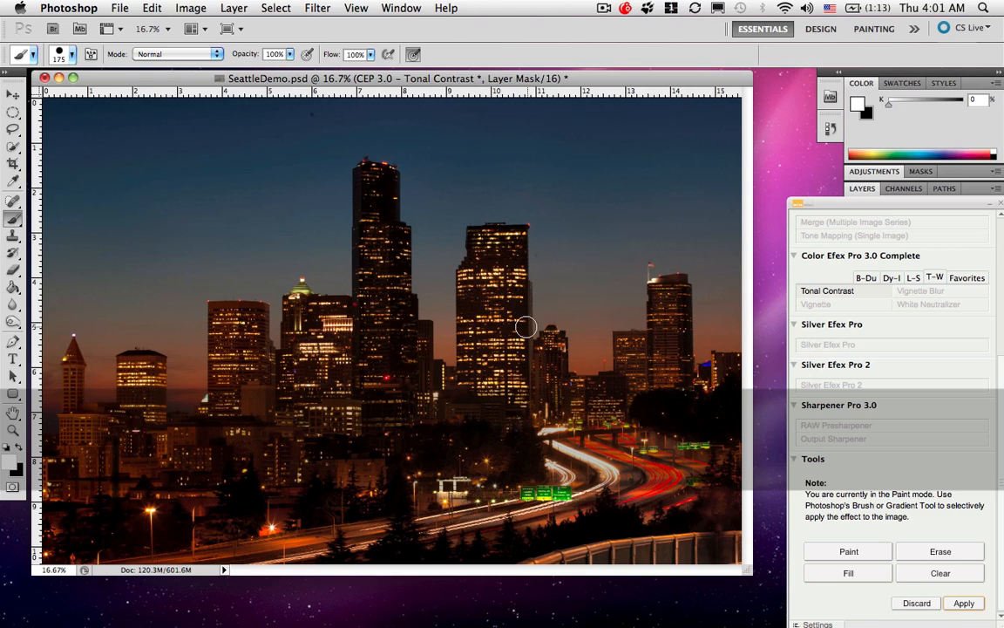
{"action": "key", "text": "bracketleft"}
{"action": "key", "text": "bracketleft"}
{"action": "key", "text": "bracketleft"}
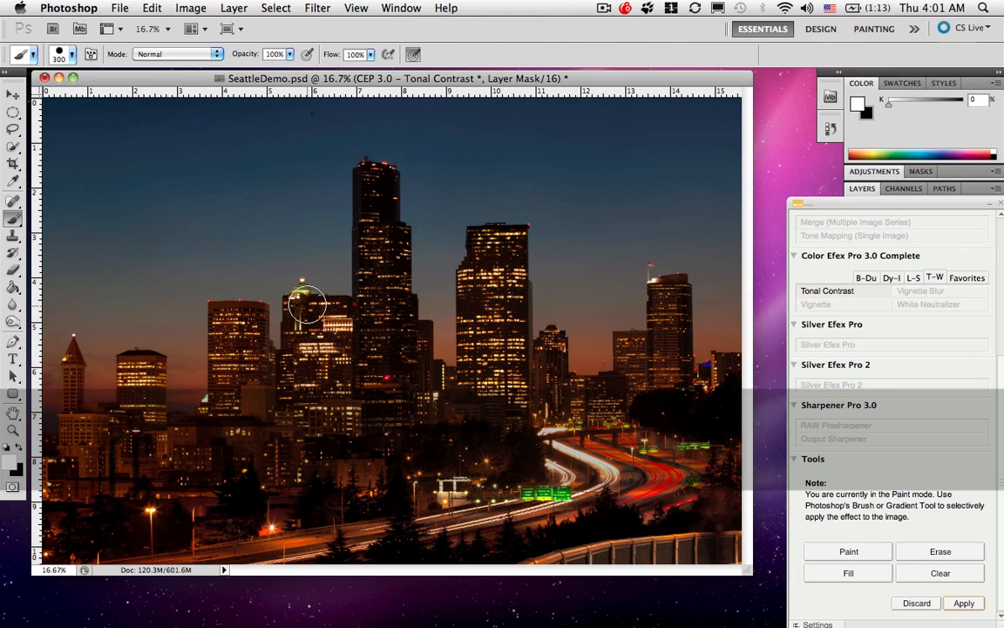
{"action": "key", "text": "z"}
{"action": "left_click_drag", "start_coordinate": [286, 154], "coordinate": [636, 479]}
{"action": "key", "text": "b"}
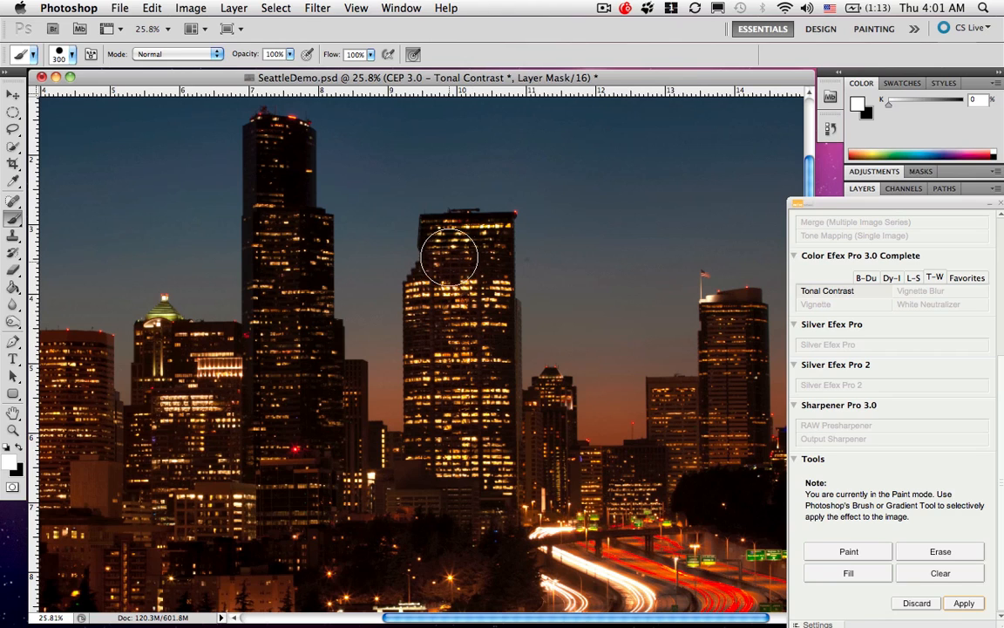
{"action": "mouse_move", "coordinate": [461, 249]}
{"action": "left_mouse_down"}
{"action": "mouse_move", "coordinate": [485, 446]}
{"action": "mouse_move", "coordinate": [470, 428]}
{"action": "mouse_move", "coordinate": [445, 447]}
{"action": "mouse_move", "coordinate": [450, 434]}
{"action": "mouse_move", "coordinate": [473, 441]}
{"action": "mouse_move", "coordinate": [471, 425]}
{"action": "mouse_move", "coordinate": [474, 437]}
{"action": "mouse_move", "coordinate": [517, 451]}
{"action": "mouse_move", "coordinate": [505, 456]}
{"action": "mouse_move", "coordinate": [544, 412]}
{"action": "mouse_move", "coordinate": [543, 425]}
{"action": "mouse_move", "coordinate": [547, 402]}
{"action": "mouse_move", "coordinate": [532, 470]}
{"action": "mouse_move", "coordinate": [562, 477]}
{"action": "mouse_move", "coordinate": [536, 474]}
{"action": "mouse_move", "coordinate": [652, 479]}
{"action": "mouse_move", "coordinate": [683, 459]}
{"action": "mouse_move", "coordinate": [674, 405]}
{"action": "mouse_move", "coordinate": [710, 421]}
{"action": "mouse_move", "coordinate": [729, 378]}
{"action": "mouse_move", "coordinate": [728, 320]}
{"action": "mouse_move", "coordinate": [739, 323]}
{"action": "mouse_move", "coordinate": [743, 349]}
{"action": "mouse_move", "coordinate": [736, 458]}
{"action": "mouse_move", "coordinate": [735, 430]}
{"action": "left_mouse_up"}
Step: Reduce the brush to 45 px and paint the effect over the flag on top of the tower at the skyline's right end
{"action": "key", "text": "bracketleft"}
{"action": "key", "text": "bracketleft"}
{"action": "key", "text": "bracketleft"}
{"action": "key", "text": "bracketleft"}
{"action": "key", "text": "bracketleft"}
{"action": "key", "text": "bracketleft"}
{"action": "key", "text": "bracketleft"}
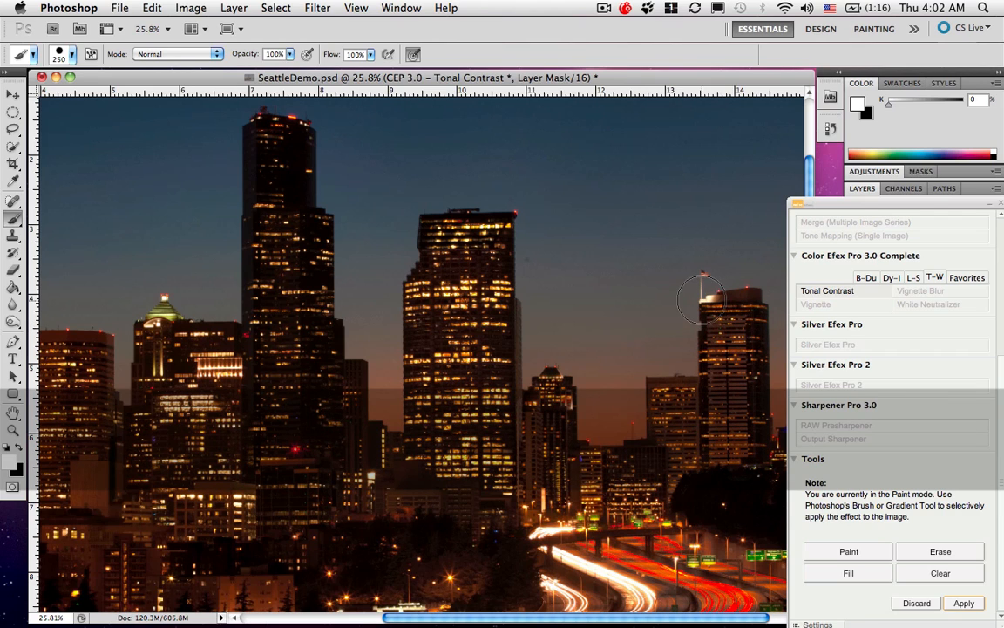
{"action": "key", "text": "bracketleft"}
{"action": "key", "text": "bracketleft"}
{"action": "key", "text": "bracketleft"}
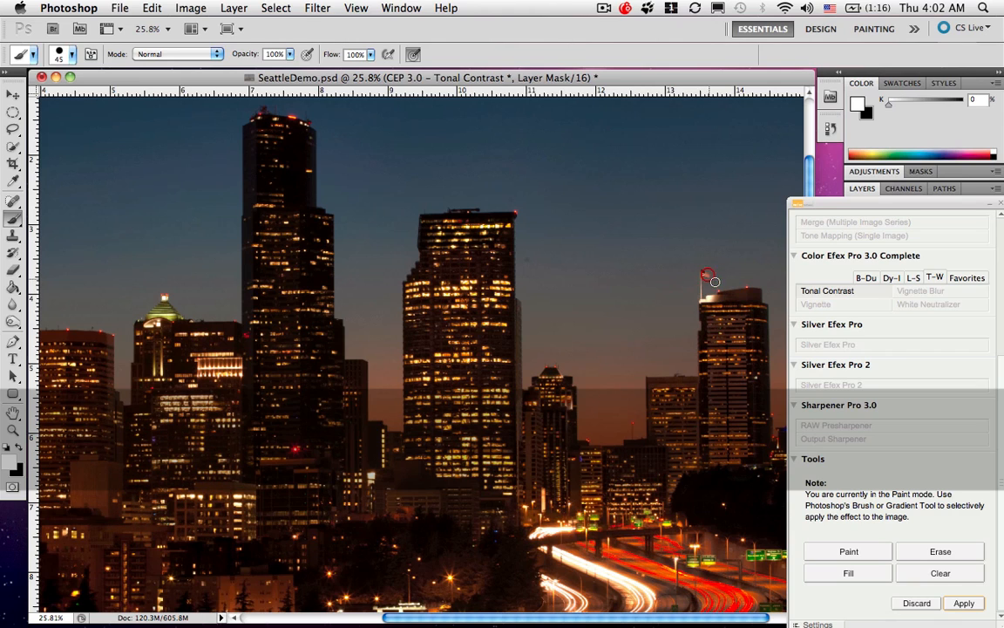
Step: Enlarge the brush to 300 px and paint the effect over the highway light trails and the dark trees beside them
{"action": "key", "text": "bracketright"}
{"action": "key", "text": "bracketright"}
{"action": "key", "text": "bracketright"}
{"action": "key", "text": "bracketright"}
{"action": "key", "text": "bracketright"}
{"action": "key", "text": "bracketright"}
{"action": "key", "text": "bracketright"}
{"action": "key", "text": "bracketright"}
{"action": "key", "text": "bracketright"}
{"action": "key", "text": "bracketright"}
{"action": "key", "text": "bracketright"}
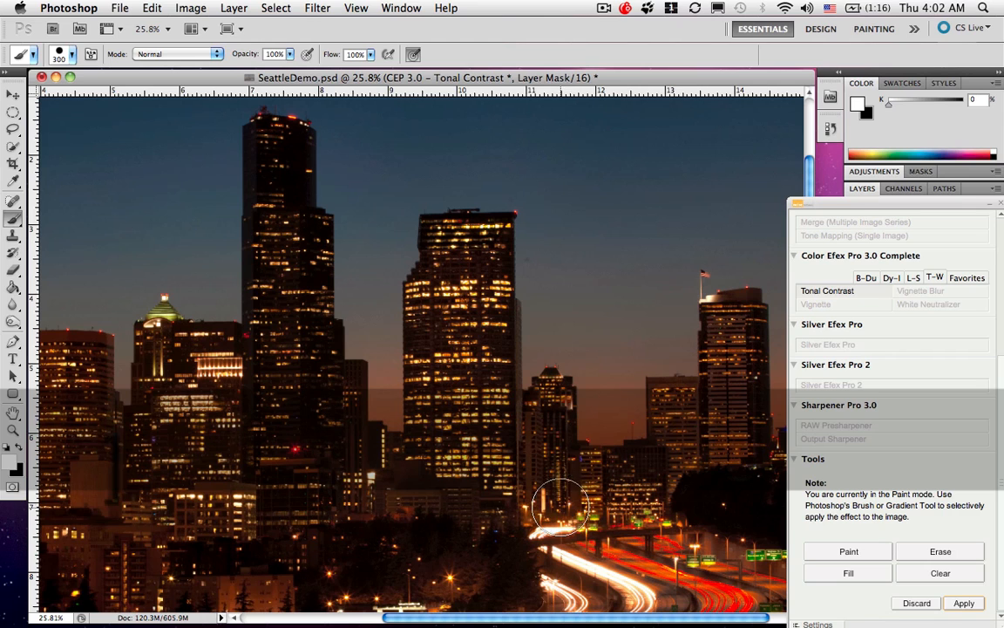
{"action": "left_click_drag", "start_coordinate": [592, 532], "coordinate": [551, 450]}
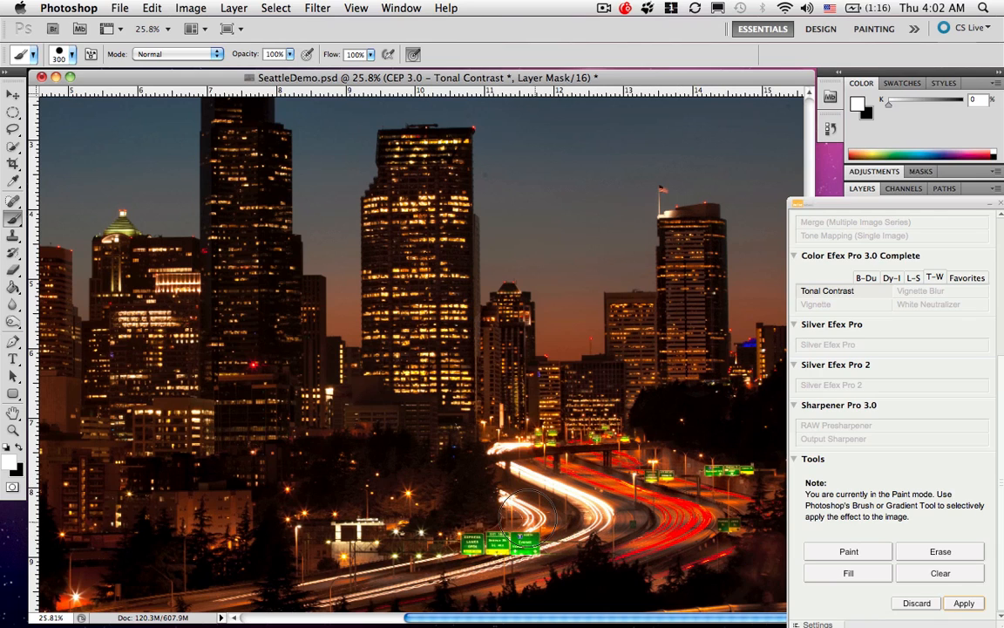
{"action": "mouse_move", "coordinate": [432, 482]}
{"action": "left_mouse_down"}
{"action": "mouse_move", "coordinate": [371, 479]}
{"action": "mouse_move", "coordinate": [403, 506]}
{"action": "mouse_move", "coordinate": [467, 497]}
{"action": "left_mouse_up"}
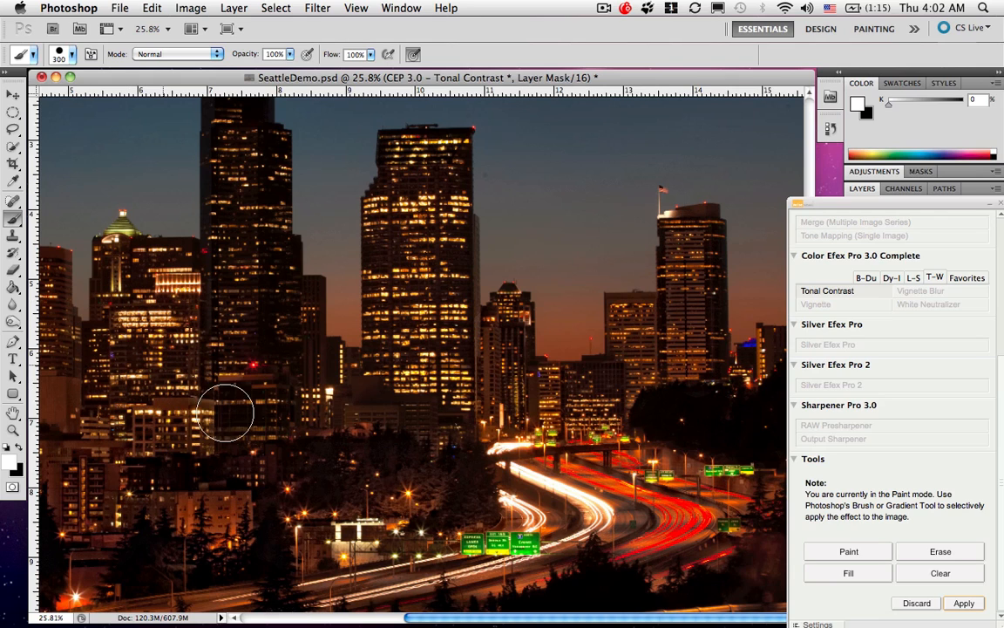
Step: Paint the effect over the tallest tower and the neighbouring green-roofed building with the 300 px brush
{"action": "mouse_move", "coordinate": [259, 327]}
{"action": "left_mouse_down"}
{"action": "mouse_move", "coordinate": [255, 361]}
{"action": "mouse_move", "coordinate": [260, 265]}
{"action": "mouse_move", "coordinate": [249, 344]}
{"action": "mouse_move", "coordinate": [241, 263]}
{"action": "mouse_move", "coordinate": [237, 304]}
{"action": "mouse_move", "coordinate": [274, 302]}
{"action": "mouse_move", "coordinate": [263, 329]}
{"action": "mouse_move", "coordinate": [319, 389]}
{"action": "left_mouse_up"}
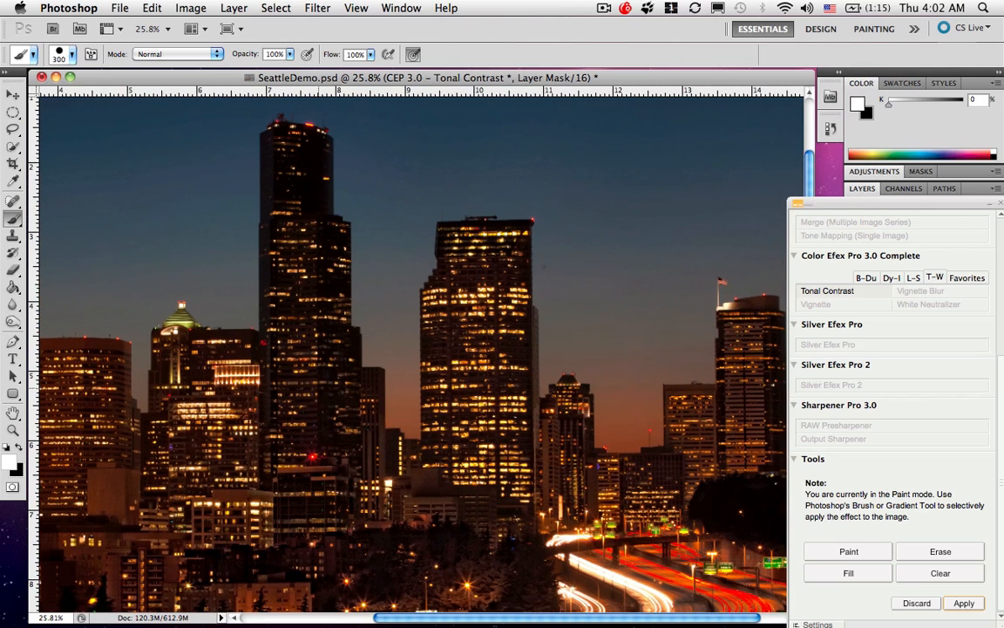
{"action": "mouse_move", "coordinate": [299, 285]}
{"action": "left_mouse_down"}
{"action": "mouse_move", "coordinate": [284, 250]}
{"action": "mouse_move", "coordinate": [296, 336]}
{"action": "mouse_move", "coordinate": [311, 266]}
{"action": "mouse_move", "coordinate": [305, 308]}
{"action": "mouse_move", "coordinate": [297, 153]}
{"action": "mouse_move", "coordinate": [305, 163]}
{"action": "mouse_move", "coordinate": [283, 226]}
{"action": "mouse_move", "coordinate": [270, 383]}
{"action": "mouse_move", "coordinate": [194, 382]}
{"action": "left_mouse_up"}
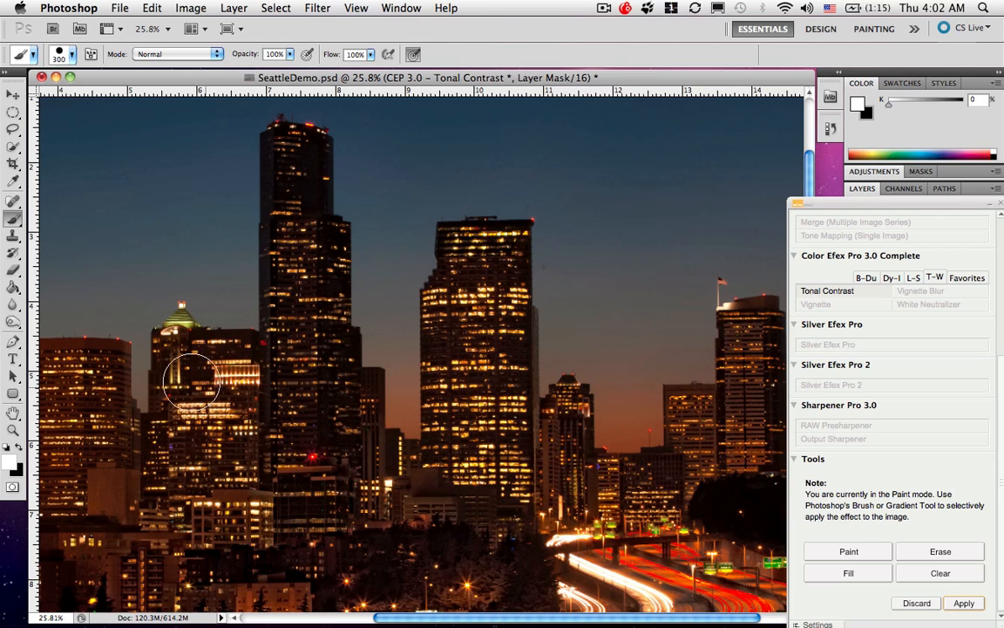
Step: Paint the remaining details of the green-roofed building with an 80 px brush and apply the Tonal Contrast effect
{"action": "key", "text": "bracketleft"}
{"action": "key", "text": "bracketleft"}
{"action": "key", "text": "bracketleft"}
{"action": "key", "text": "bracketleft"}
{"action": "key", "text": "bracketleft"}
{"action": "key", "text": "bracketleft"}
{"action": "key", "text": "bracketleft"}
{"action": "key", "text": "bracketleft"}
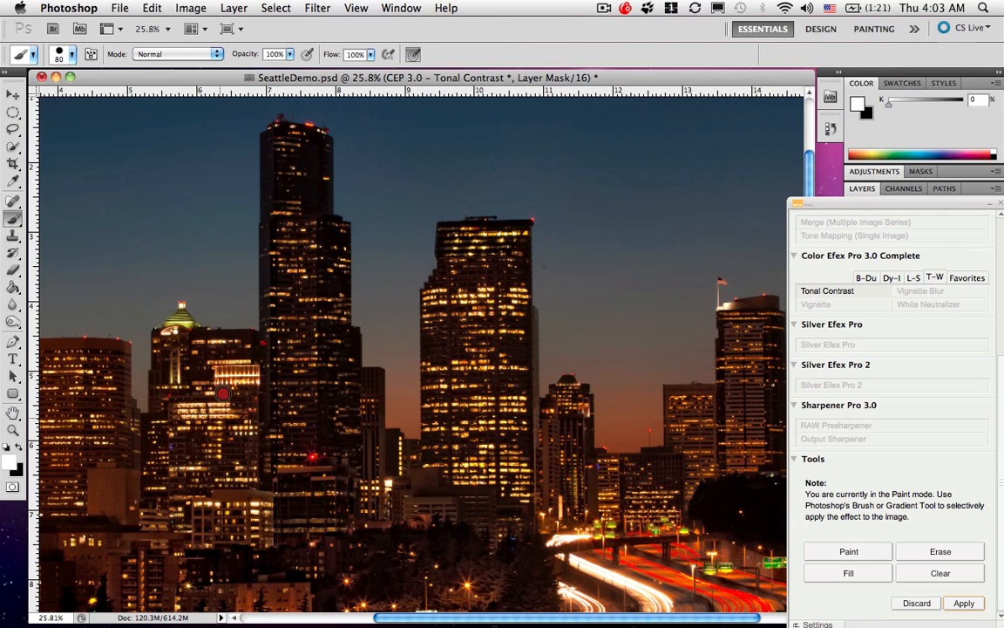
{"action": "left_click_drag", "start_coordinate": [188, 386], "coordinate": [167, 394]}
{"action": "left_click", "coordinate": [961, 605]}
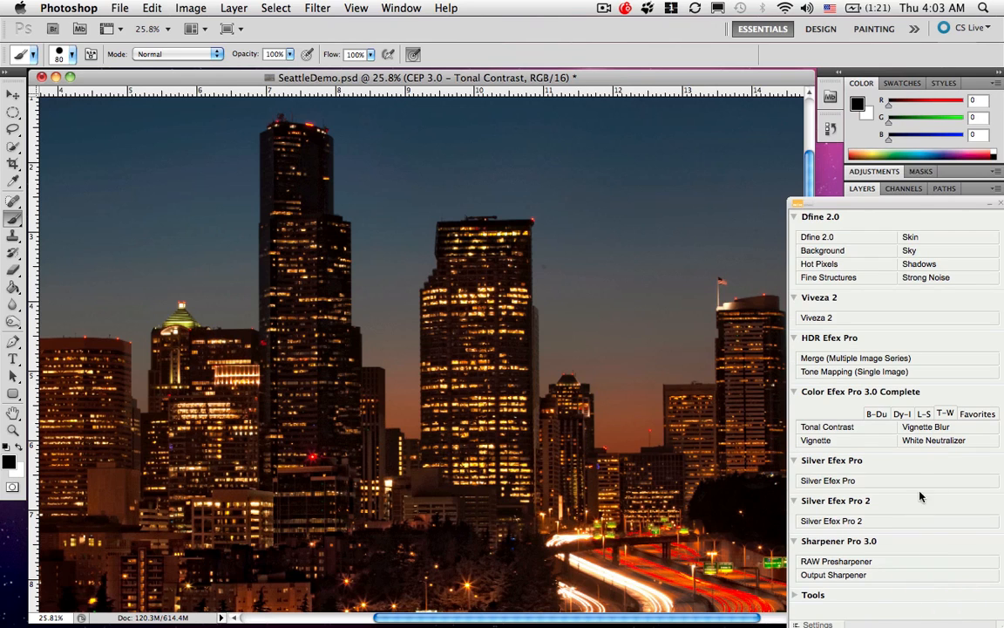
Step: Collapse the filter palette, move it off the layer list, and display only the Tonal Contrast layer
{"action": "left_click_drag", "start_coordinate": [841, 205], "coordinate": [683, 193]}
{"action": "left_click", "coordinate": [833, 192]}
{"action": "left_click_drag", "start_coordinate": [814, 194], "coordinate": [999, 587]}
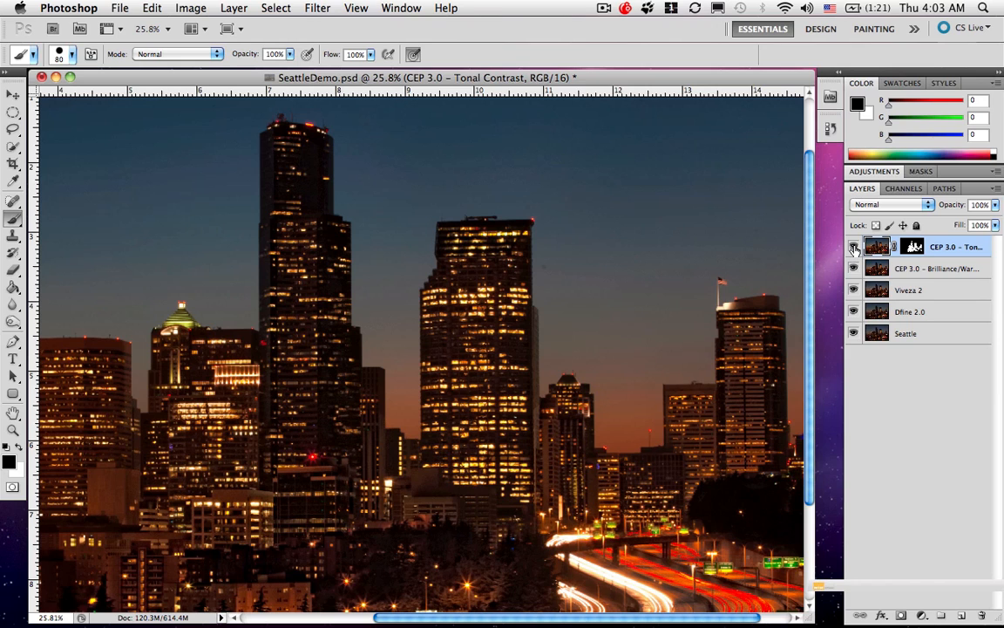
{"action": "key", "text": "alt"}
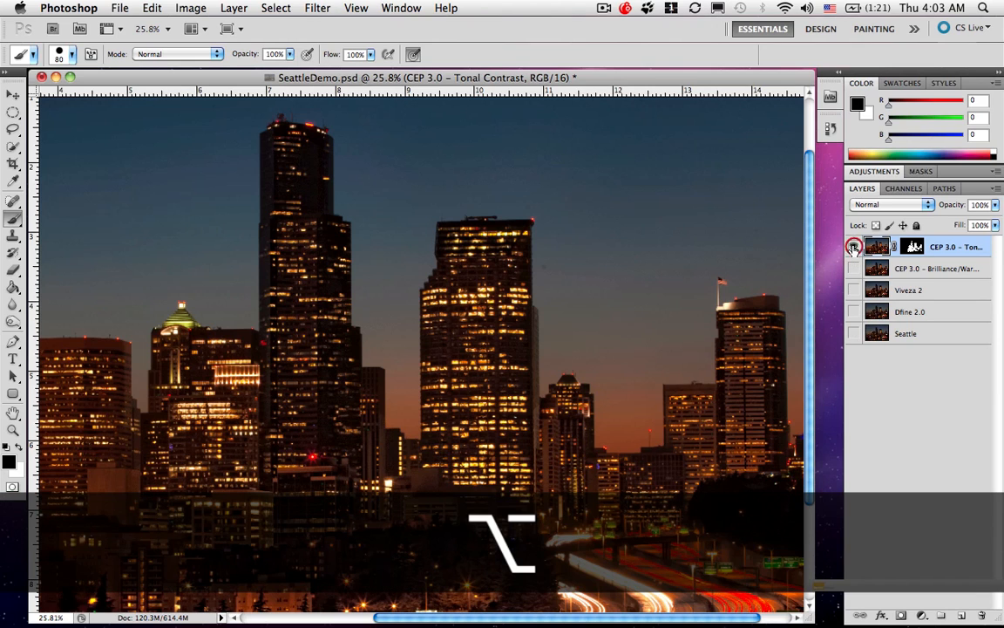
{"action": "left_click", "coordinate": [853, 248], "text": "alt"}
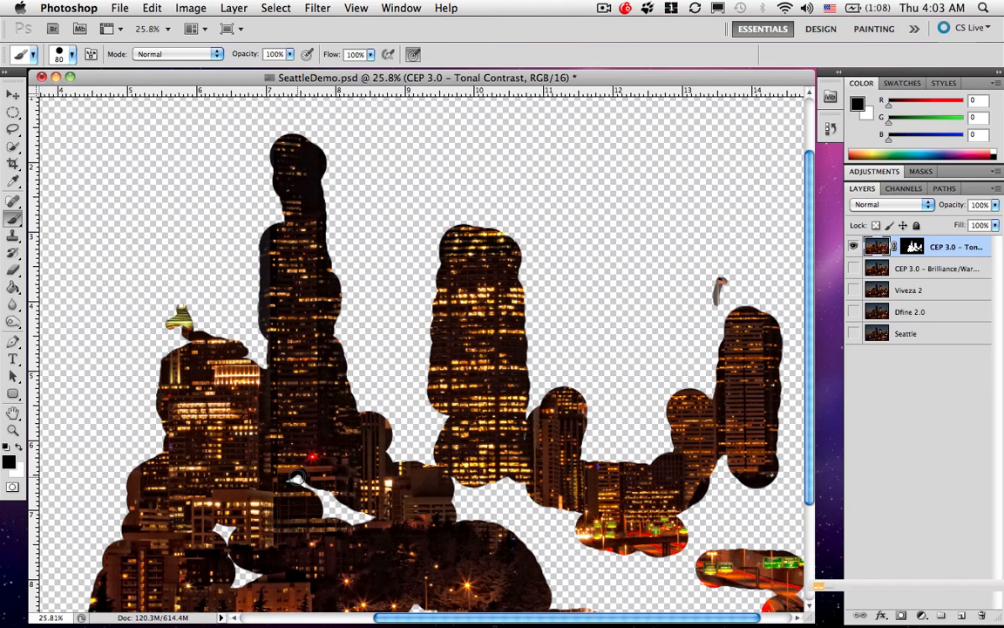
Step: Undo the stray stroke, target the Tonal Contrast layer's mask, and paint white into the gaps among the lower buildings and trees
{"action": "key", "text": "super+z"}
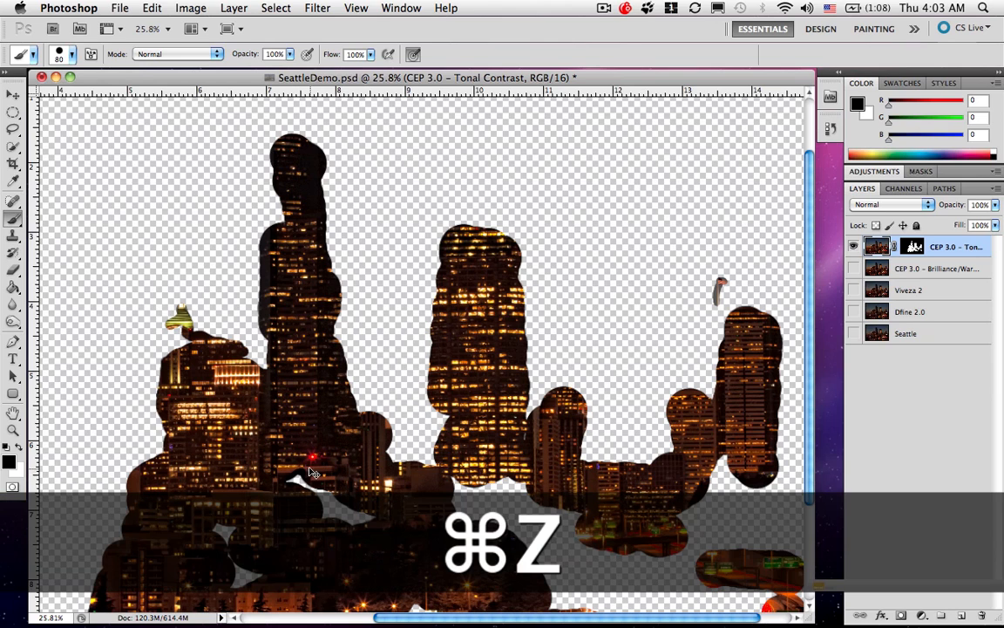
{"action": "left_click", "coordinate": [913, 248]}
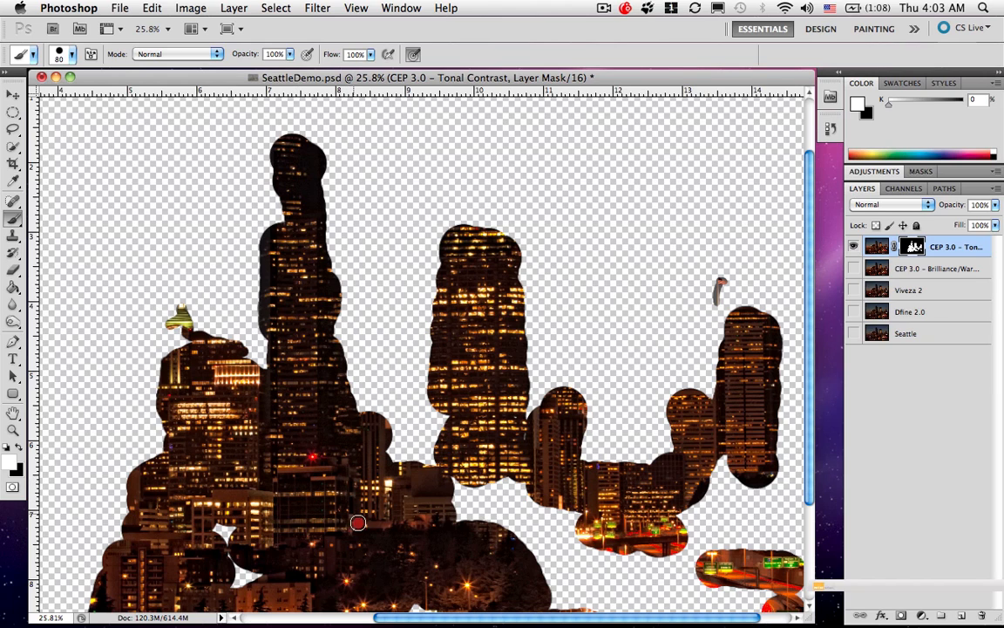
{"action": "mouse_move", "coordinate": [251, 521]}
{"action": "left_mouse_down"}
{"action": "mouse_move", "coordinate": [202, 544]}
{"action": "mouse_move", "coordinate": [240, 556]}
{"action": "mouse_move", "coordinate": [227, 586]}
{"action": "mouse_move", "coordinate": [254, 576]}
{"action": "mouse_move", "coordinate": [237, 597]}
{"action": "mouse_move", "coordinate": [280, 571]}
{"action": "left_mouse_up"}
{"action": "mouse_move", "coordinate": [344, 522]}
{"action": "left_mouse_down"}
{"action": "mouse_move", "coordinate": [311, 491]}
{"action": "mouse_move", "coordinate": [339, 365]}
{"action": "left_mouse_up"}
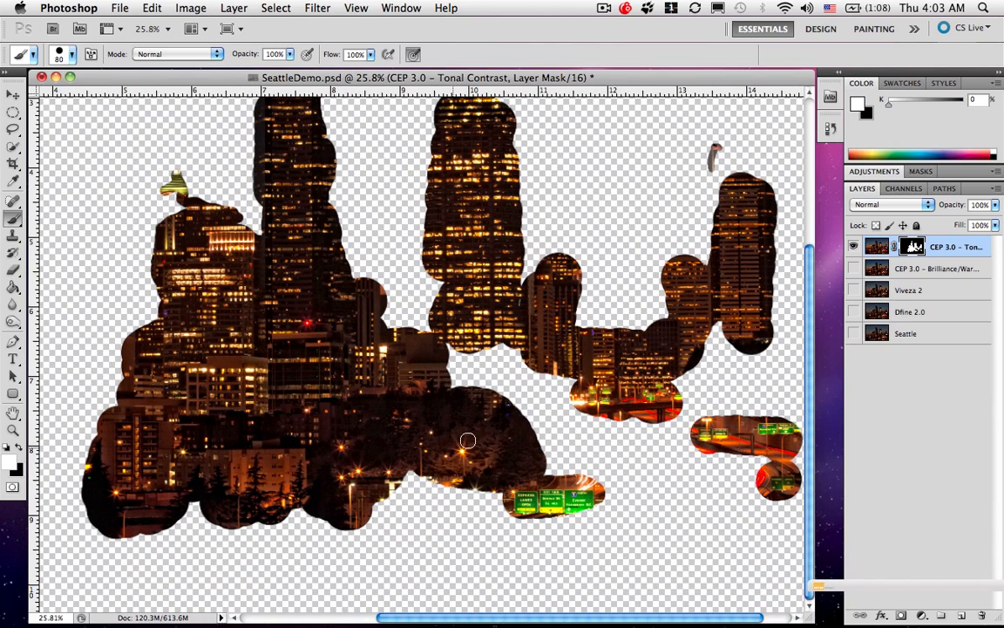
{"action": "left_click_drag", "start_coordinate": [402, 471], "coordinate": [427, 471]}
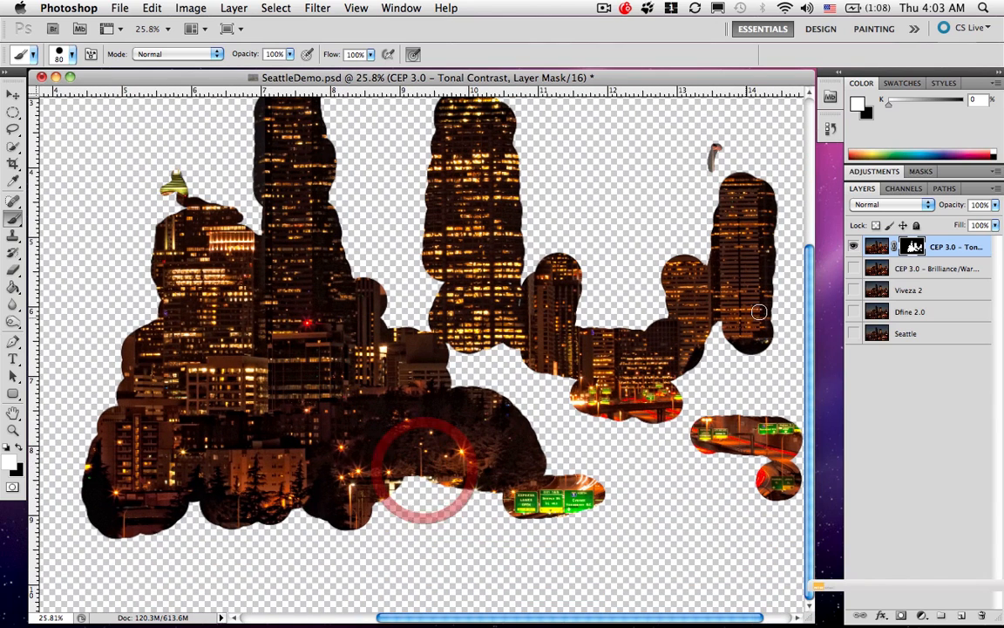
Step: Make the Brilliance/Warmth layer visible beneath the Tonal Contrast layer, leaving Viveza 2 and the layers below it hidden
{"action": "key", "text": "super"}
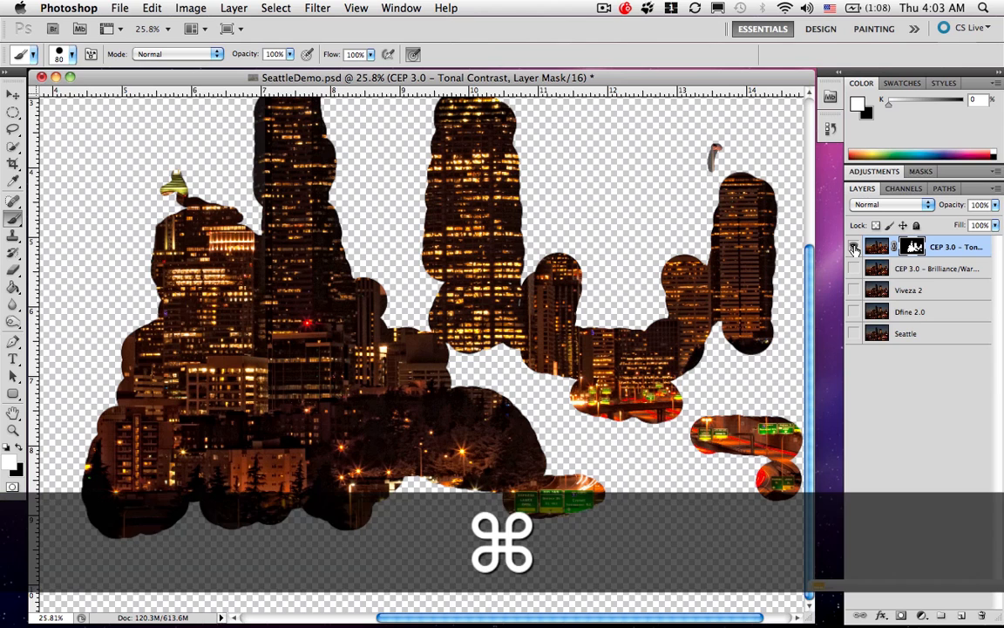
{"action": "left_click", "coordinate": [854, 249], "text": "super"}
{"action": "left_click", "coordinate": [854, 249], "text": "super"}
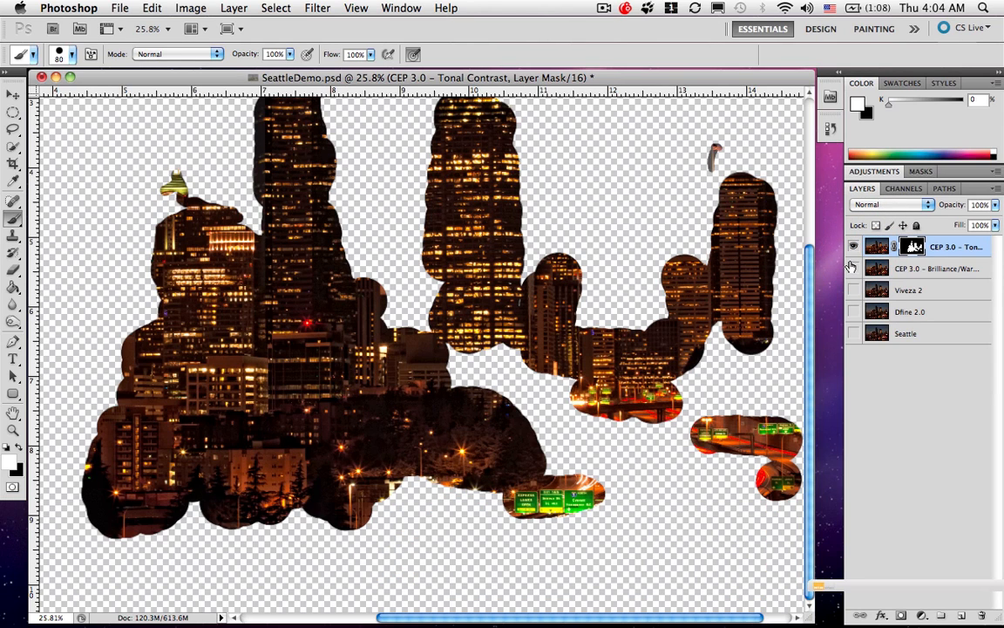
{"action": "left_click", "coordinate": [853, 270]}
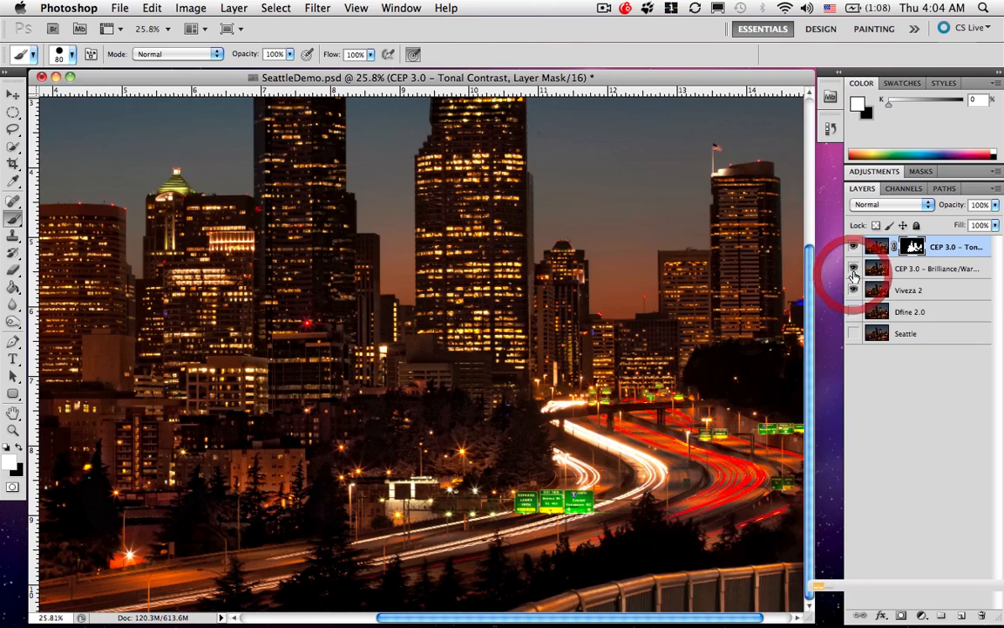
{"action": "left_click", "coordinate": [855, 288]}
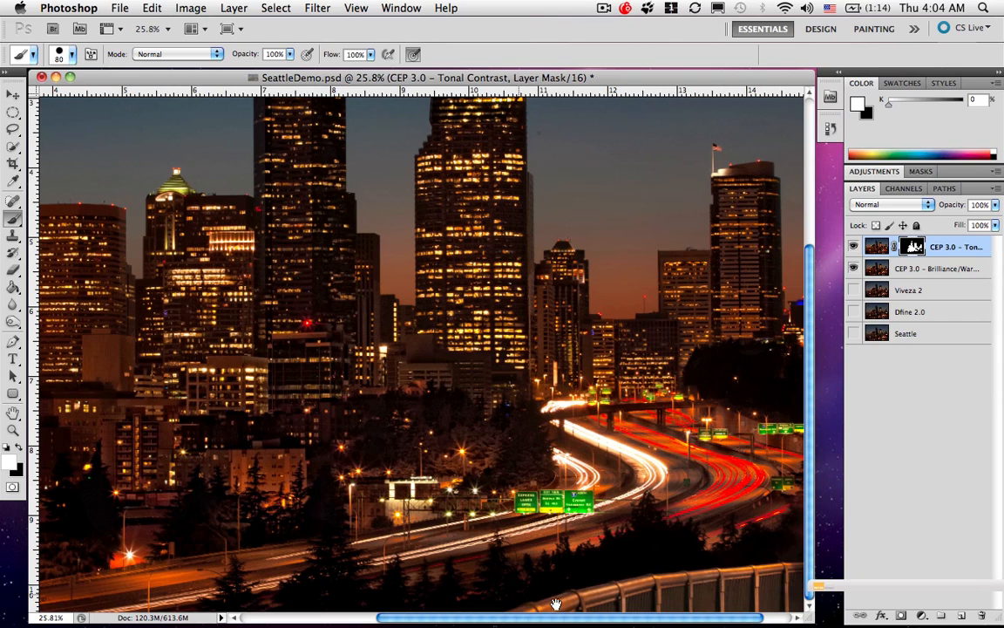
Step: Check the Tonal Contrast layer in isolation and paint its mask over the green-roofed building's top and the neighbouring flat-roofed tower's edges
{"action": "left_click_drag", "start_coordinate": [361, 464], "coordinate": [587, 483]}
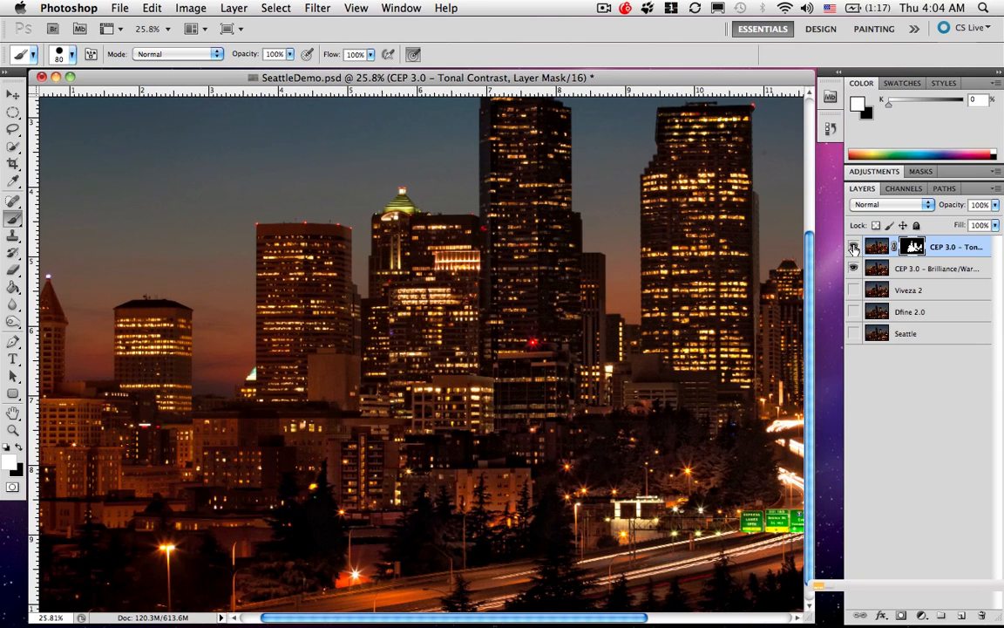
{"action": "left_click", "coordinate": [852, 247], "text": "alt"}
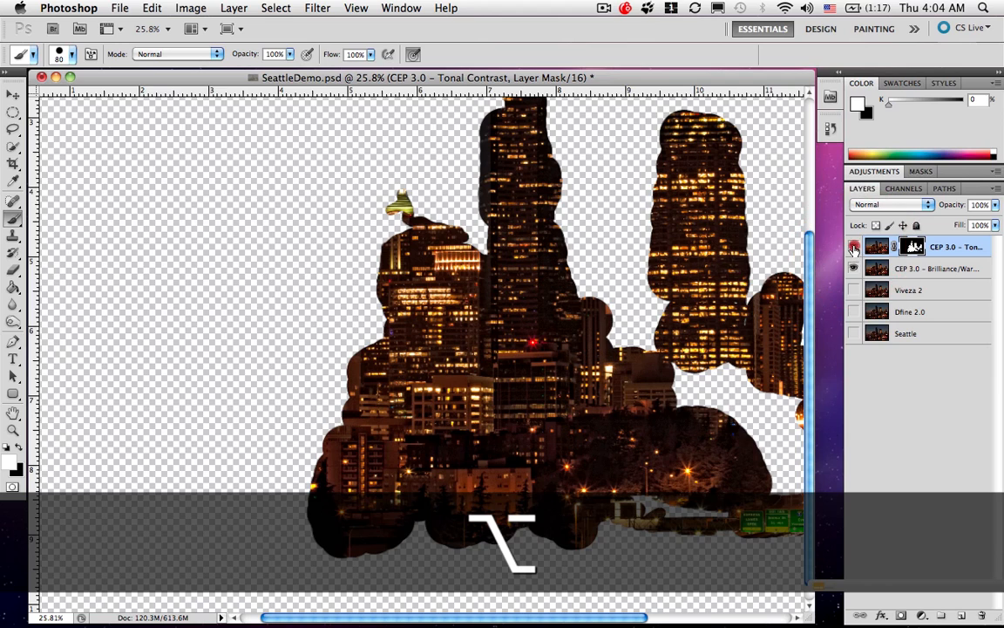
{"action": "left_click", "coordinate": [852, 247], "text": "alt"}
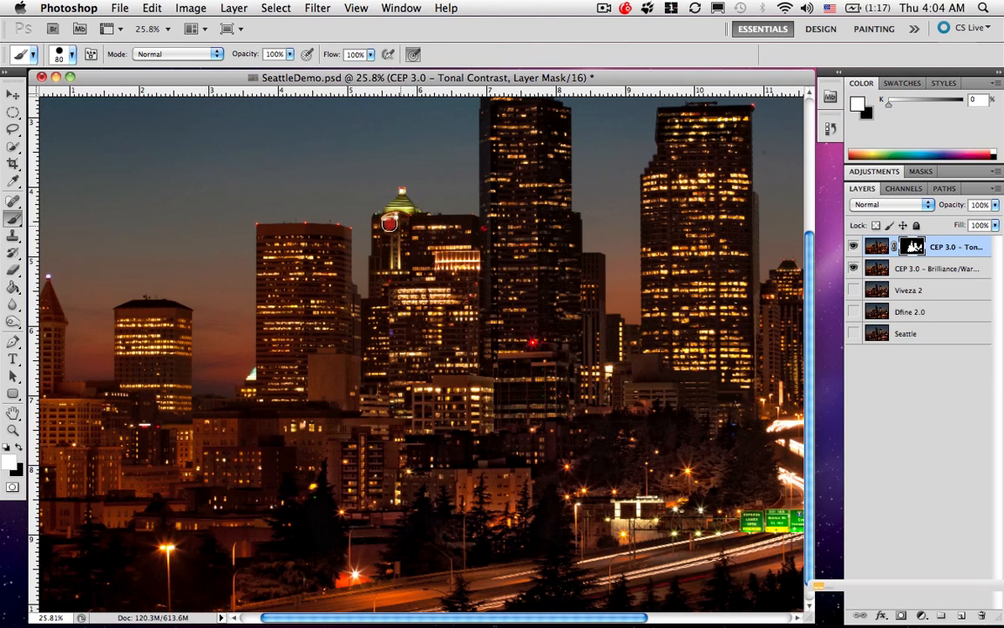
{"action": "mouse_move", "coordinate": [395, 217]}
{"action": "left_mouse_down"}
{"action": "mouse_move", "coordinate": [439, 222]}
{"action": "mouse_move", "coordinate": [459, 243]}
{"action": "left_mouse_up"}
{"action": "mouse_move", "coordinate": [327, 251]}
{"action": "left_mouse_down"}
{"action": "mouse_move", "coordinate": [321, 237]}
{"action": "mouse_move", "coordinate": [289, 236]}
{"action": "mouse_move", "coordinate": [310, 225]}
{"action": "left_mouse_up"}
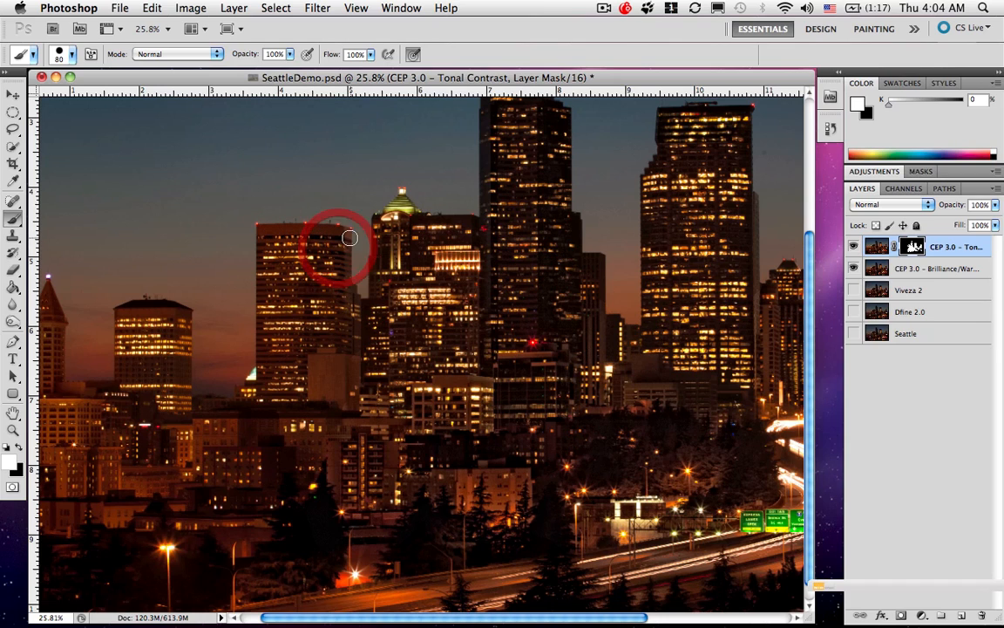
{"action": "left_click_drag", "start_coordinate": [390, 213], "coordinate": [376, 214]}
{"action": "left_click_drag", "start_coordinate": [262, 234], "coordinate": [267, 329]}
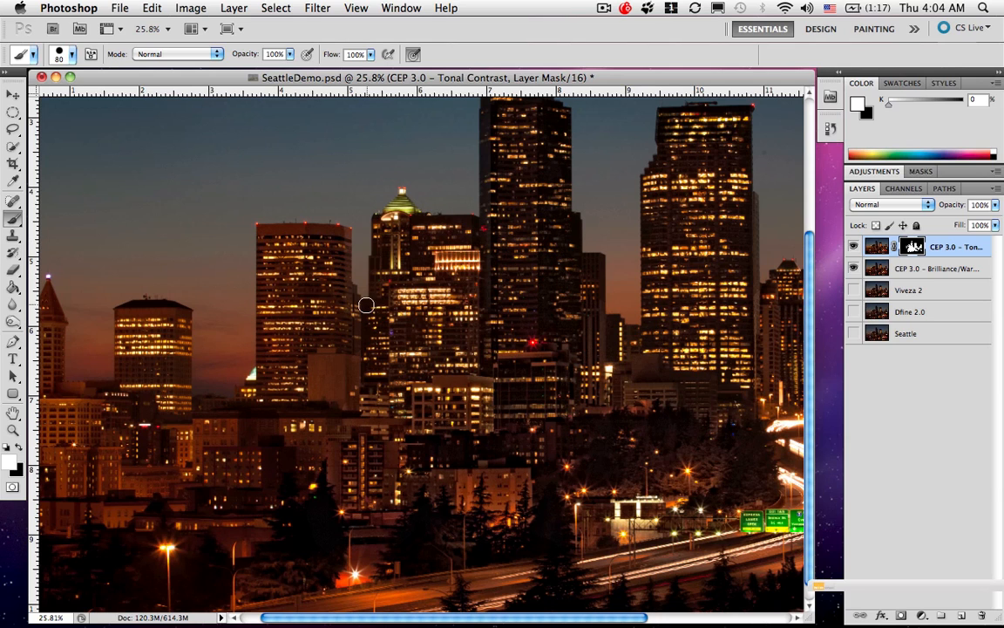
Step: Enlarge the brush to 150 px and paint the mask over the flat-roofed tower and the low buildings at the skyline's left end
{"action": "key", "text": "bracketright"}
{"action": "key", "text": "bracketright"}
{"action": "key", "text": "bracketright"}
{"action": "key", "text": "bracketright"}
{"action": "mouse_move", "coordinate": [300, 296]}
{"action": "left_mouse_down"}
{"action": "mouse_move", "coordinate": [288, 268]}
{"action": "mouse_move", "coordinate": [269, 264]}
{"action": "mouse_move", "coordinate": [281, 253]}
{"action": "mouse_move", "coordinate": [302, 305]}
{"action": "mouse_move", "coordinate": [300, 398]}
{"action": "mouse_move", "coordinate": [269, 411]}
{"action": "mouse_move", "coordinate": [238, 457]}
{"action": "mouse_move", "coordinate": [215, 435]}
{"action": "mouse_move", "coordinate": [163, 461]}
{"action": "mouse_move", "coordinate": [321, 486]}
{"action": "mouse_move", "coordinate": [274, 509]}
{"action": "mouse_move", "coordinate": [338, 527]}
{"action": "mouse_move", "coordinate": [321, 475]}
{"action": "mouse_move", "coordinate": [285, 533]}
{"action": "mouse_move", "coordinate": [215, 439]}
{"action": "mouse_move", "coordinate": [103, 478]}
{"action": "mouse_move", "coordinate": [80, 459]}
{"action": "mouse_move", "coordinate": [79, 493]}
{"action": "mouse_move", "coordinate": [153, 493]}
{"action": "mouse_move", "coordinate": [164, 527]}
{"action": "mouse_move", "coordinate": [193, 541]}
{"action": "mouse_move", "coordinate": [189, 505]}
{"action": "mouse_move", "coordinate": [200, 543]}
{"action": "left_mouse_up"}
{"action": "key", "text": "space"}
{"action": "mouse_move", "coordinate": [141, 457]}
{"action": "left_mouse_down"}
{"action": "mouse_move", "coordinate": [320, 502]}
{"action": "mouse_move", "coordinate": [366, 493]}
{"action": "left_mouse_up"}
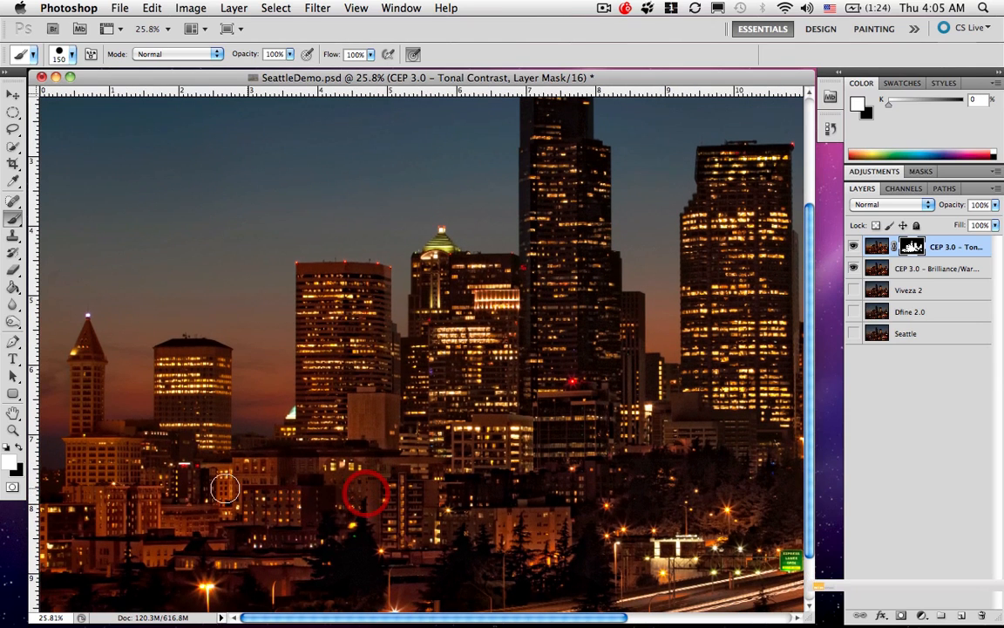
{"action": "mouse_move", "coordinate": [129, 515]}
{"action": "left_mouse_down"}
{"action": "mouse_move", "coordinate": [63, 530]}
{"action": "mouse_move", "coordinate": [67, 519]}
{"action": "mouse_move", "coordinate": [233, 543]}
{"action": "mouse_move", "coordinate": [89, 533]}
{"action": "mouse_move", "coordinate": [238, 510]}
{"action": "mouse_move", "coordinate": [212, 434]}
{"action": "mouse_move", "coordinate": [191, 424]}
{"action": "mouse_move", "coordinate": [171, 361]}
{"action": "mouse_move", "coordinate": [207, 357]}
{"action": "mouse_move", "coordinate": [211, 445]}
{"action": "mouse_move", "coordinate": [207, 355]}
{"action": "mouse_move", "coordinate": [169, 440]}
{"action": "mouse_move", "coordinate": [102, 447]}
{"action": "mouse_move", "coordinate": [105, 466]}
{"action": "mouse_move", "coordinate": [133, 466]}
{"action": "mouse_move", "coordinate": [87, 464]}
{"action": "mouse_move", "coordinate": [97, 355]}
{"action": "left_mouse_up"}
Step: Reduce the brush to 70 px and paint the mask over the pointed tower's spire and roof
{"action": "key", "text": "bracketleft"}
{"action": "key", "text": "bracketleft"}
{"action": "key", "text": "bracketleft"}
{"action": "key", "text": "bracketleft"}
{"action": "key", "text": "bracketleft"}
{"action": "left_click_drag", "start_coordinate": [88, 312], "coordinate": [76, 348]}
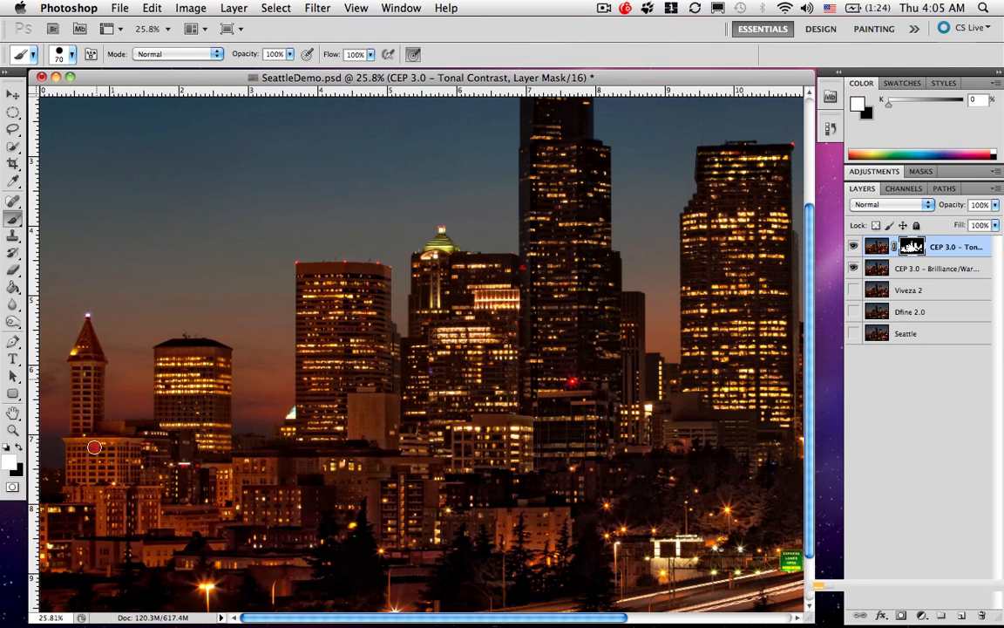
Step: Paint the mask over the remaining foreground buildings and the small lit rooftop beside the flat-roofed tower with the 70 px brush
{"action": "left_click_drag", "start_coordinate": [66, 506], "coordinate": [45, 506]}
{"action": "left_click_drag", "start_coordinate": [70, 568], "coordinate": [107, 574]}
{"action": "mouse_move", "coordinate": [183, 576]}
{"action": "left_mouse_down"}
{"action": "mouse_move", "coordinate": [180, 501]}
{"action": "mouse_move", "coordinate": [425, 536]}
{"action": "left_mouse_up"}
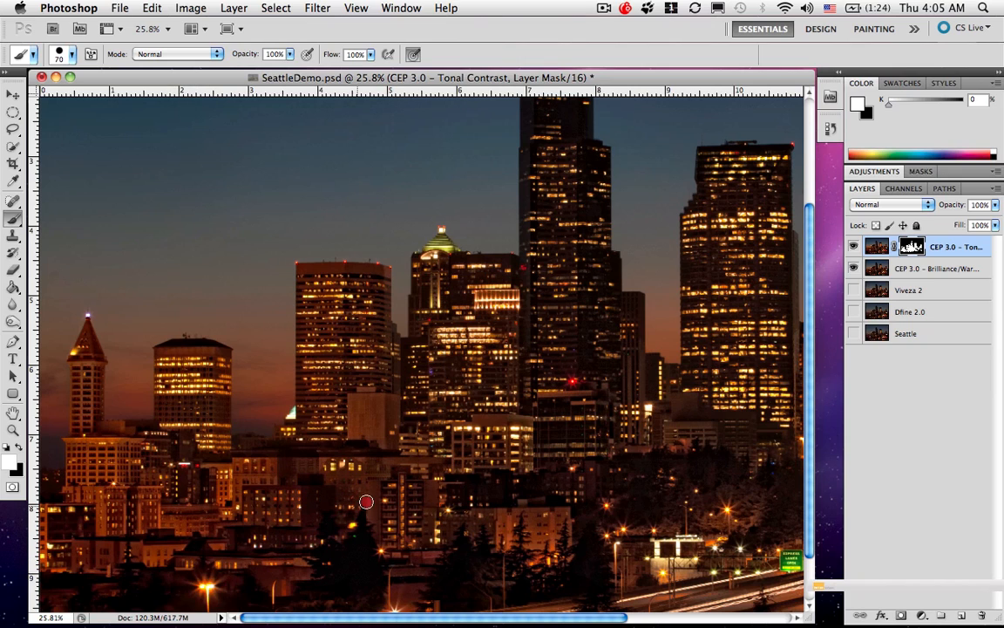
{"action": "left_click_drag", "start_coordinate": [358, 490], "coordinate": [271, 475]}
{"action": "left_click_drag", "start_coordinate": [343, 466], "coordinate": [329, 448]}
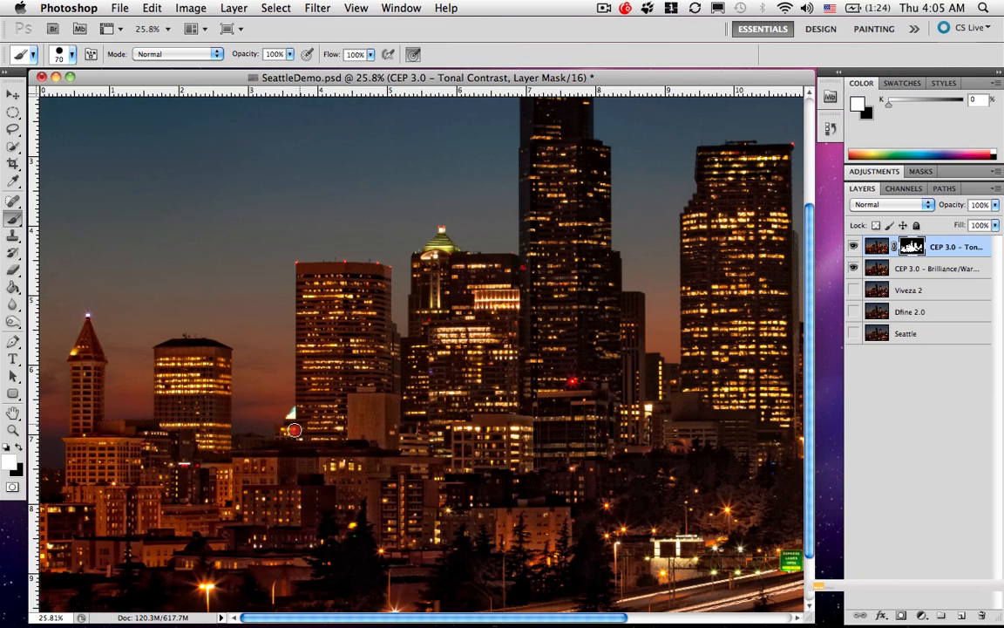
{"action": "mouse_move", "coordinate": [281, 439]}
{"action": "left_mouse_down"}
{"action": "mouse_move", "coordinate": [229, 457]}
{"action": "mouse_move", "coordinate": [263, 457]}
{"action": "left_mouse_up"}
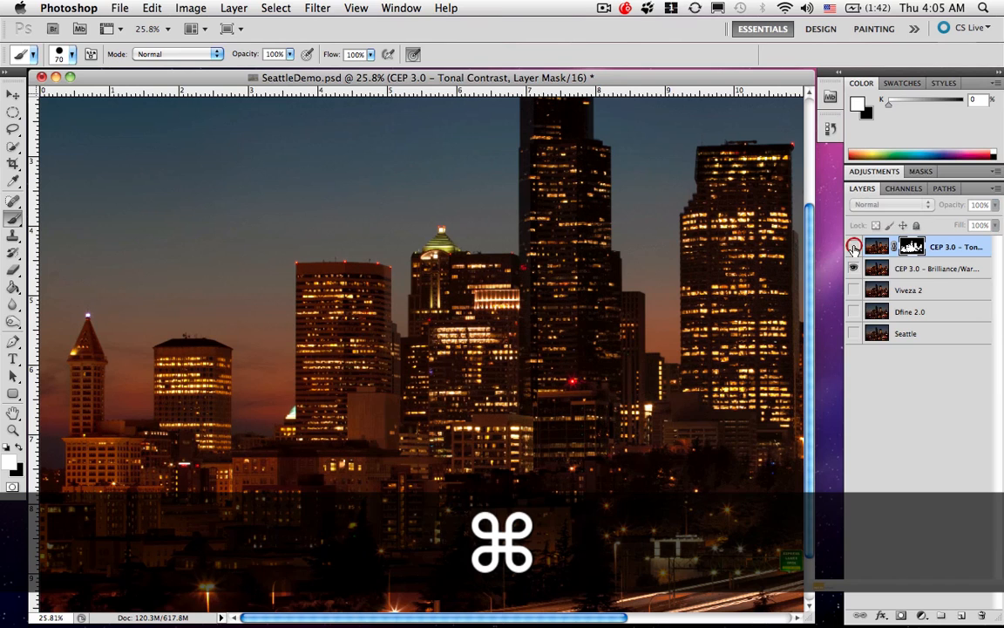
Step: Display only the Tonal Contrast layer and paint white over the mask gaps inside the flat-roofed tower
{"action": "left_click", "coordinate": [854, 247], "text": "super"}
{"action": "left_click", "coordinate": [854, 248], "text": "alt"}
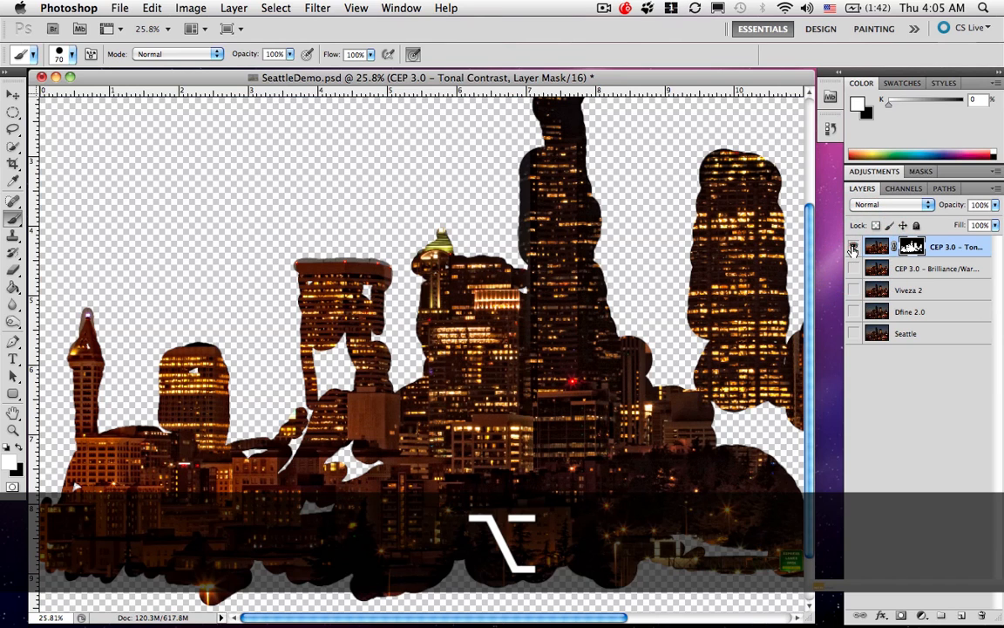
{"action": "mouse_move", "coordinate": [321, 379]}
{"action": "left_mouse_down"}
{"action": "mouse_move", "coordinate": [318, 350]}
{"action": "mouse_move", "coordinate": [318, 374]}
{"action": "mouse_move", "coordinate": [347, 340]}
{"action": "mouse_move", "coordinate": [327, 382]}
{"action": "mouse_move", "coordinate": [355, 359]}
{"action": "mouse_move", "coordinate": [342, 394]}
{"action": "mouse_move", "coordinate": [365, 356]}
{"action": "left_mouse_up"}
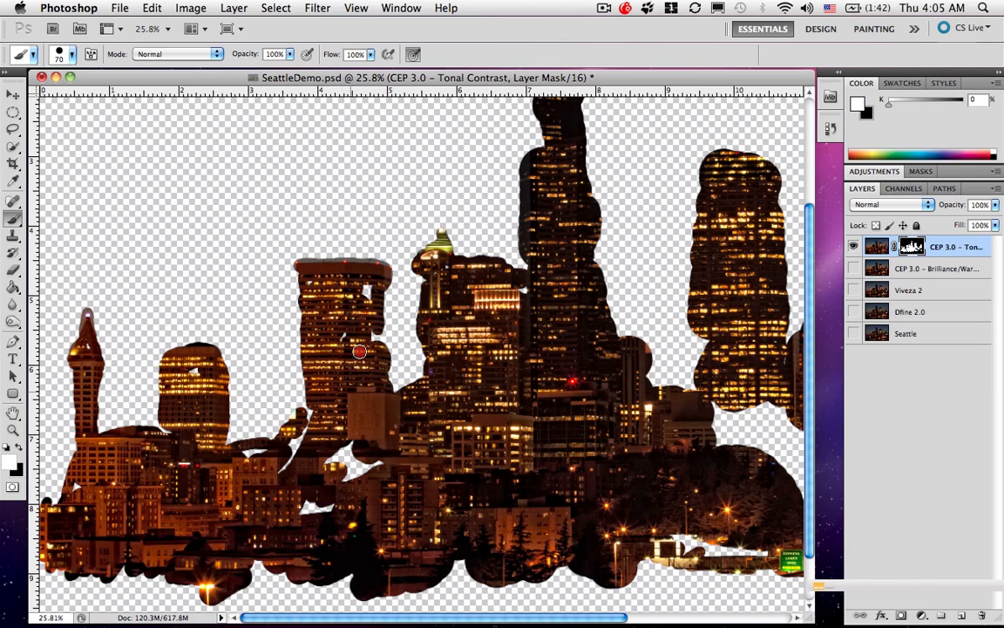
{"action": "mouse_move", "coordinate": [357, 312]}
{"action": "left_mouse_down"}
{"action": "mouse_move", "coordinate": [382, 379]}
{"action": "mouse_move", "coordinate": [386, 280]}
{"action": "mouse_move", "coordinate": [371, 284]}
{"action": "mouse_move", "coordinate": [374, 333]}
{"action": "mouse_move", "coordinate": [380, 311]}
{"action": "mouse_move", "coordinate": [347, 352]}
{"action": "mouse_move", "coordinate": [333, 344]}
{"action": "mouse_move", "coordinate": [318, 355]}
{"action": "mouse_move", "coordinate": [297, 428]}
{"action": "mouse_move", "coordinate": [305, 362]}
{"action": "mouse_move", "coordinate": [284, 409]}
{"action": "mouse_move", "coordinate": [287, 442]}
{"action": "mouse_move", "coordinate": [305, 411]}
{"action": "mouse_move", "coordinate": [283, 389]}
{"action": "left_mouse_up"}
Step: Clean up the flat-roofed tower's mask edges, hiding overspill into the sky with black and filling missing parts with white
{"action": "key", "text": "x"}
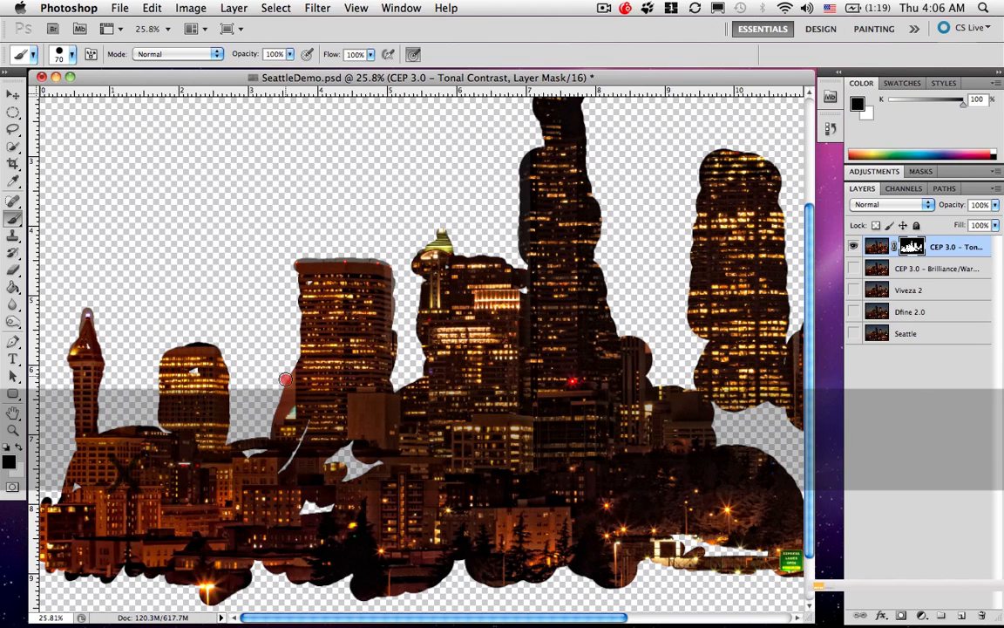
{"action": "left_click_drag", "start_coordinate": [281, 408], "coordinate": [288, 386]}
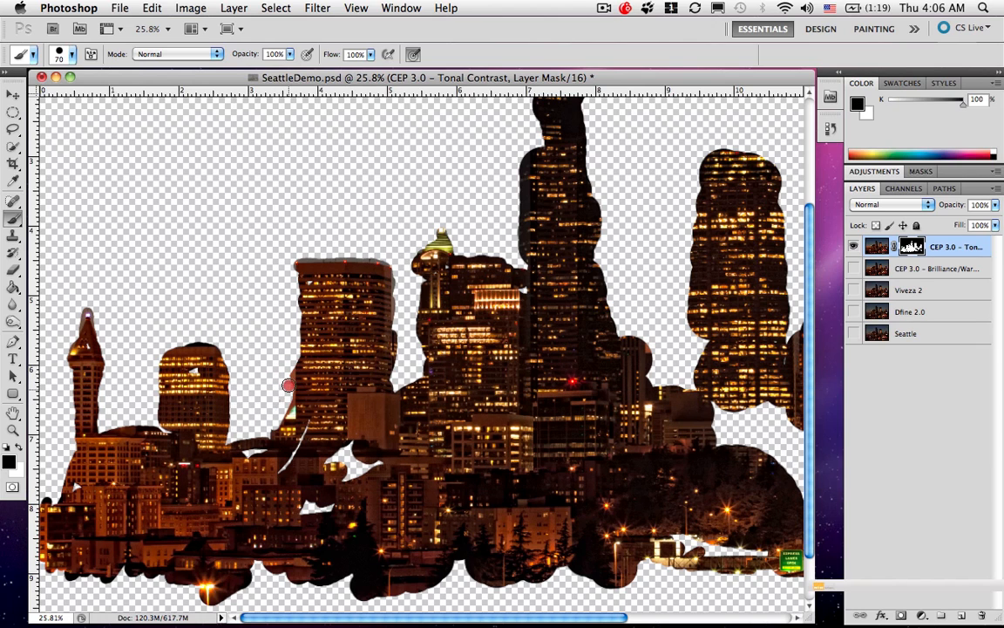
{"action": "key", "text": "x"}
{"action": "mouse_move", "coordinate": [297, 344]}
{"action": "left_mouse_down"}
{"action": "mouse_move", "coordinate": [305, 370]}
{"action": "mouse_move", "coordinate": [300, 294]}
{"action": "mouse_move", "coordinate": [303, 396]}
{"action": "left_mouse_up"}
{"action": "left_click", "coordinate": [375, 356]}
{"action": "mouse_move", "coordinate": [393, 379]}
{"action": "left_mouse_down"}
{"action": "mouse_move", "coordinate": [381, 359]}
{"action": "mouse_move", "coordinate": [396, 298]}
{"action": "left_mouse_up"}
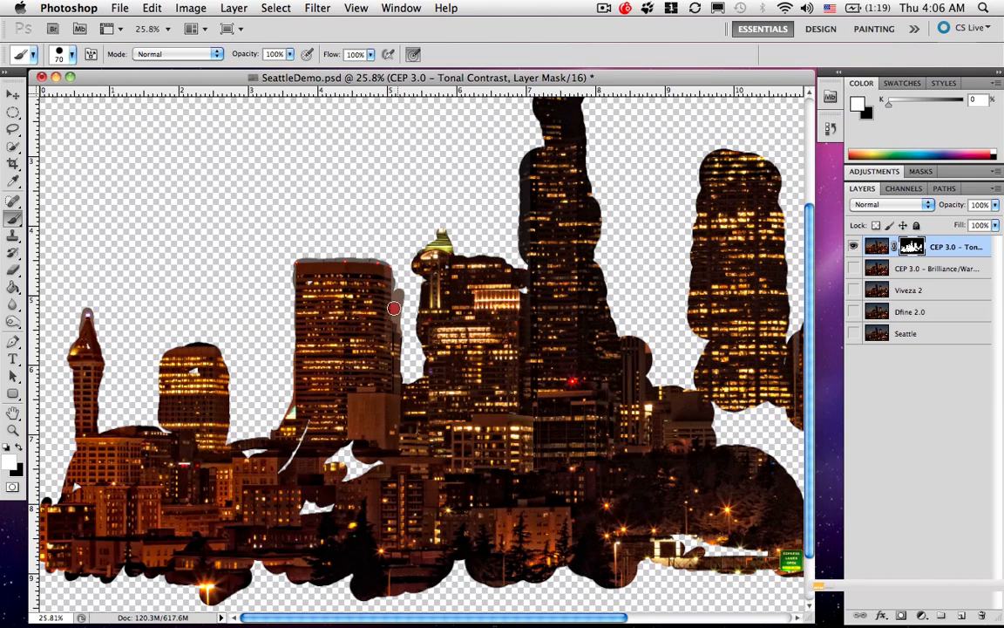
{"action": "key", "text": "x"}
{"action": "left_click", "coordinate": [401, 284]}
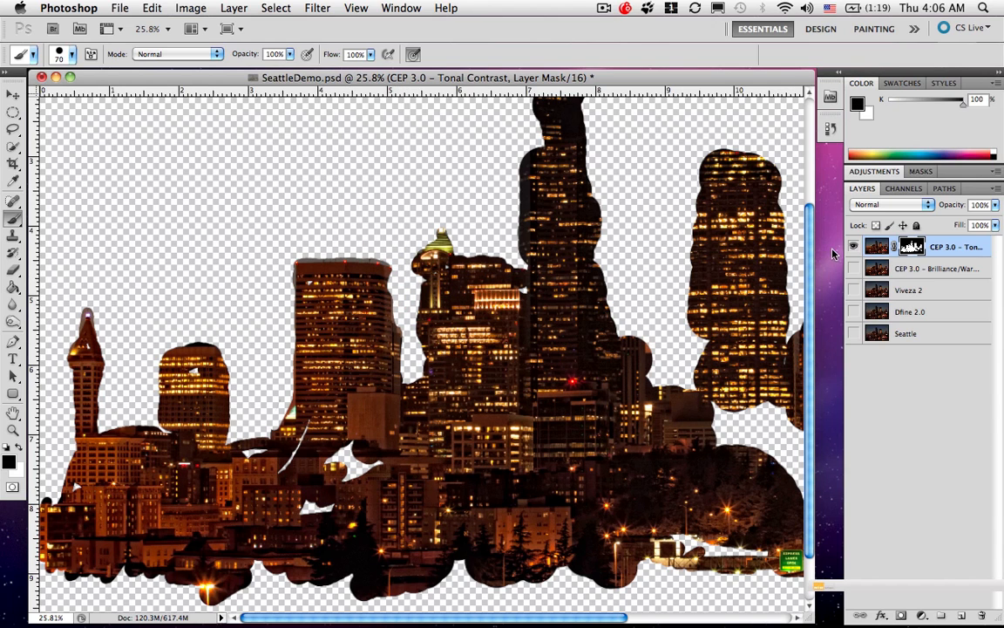
Step: Show the Brilliance/Warmth layer again and fit the whole image on screen
{"action": "key", "text": "alt"}
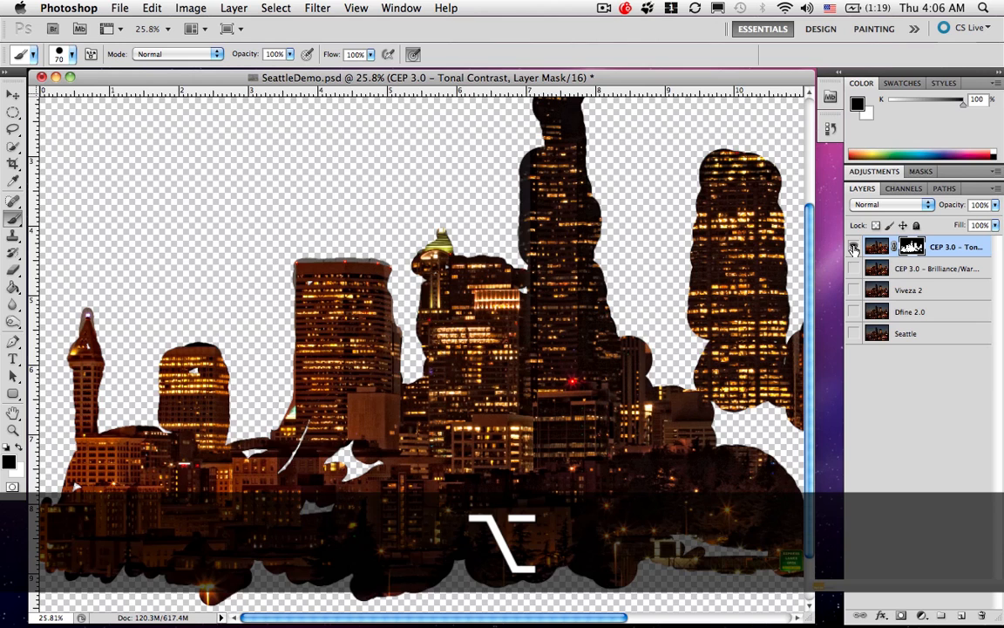
{"action": "left_click", "coordinate": [854, 248], "text": "alt"}
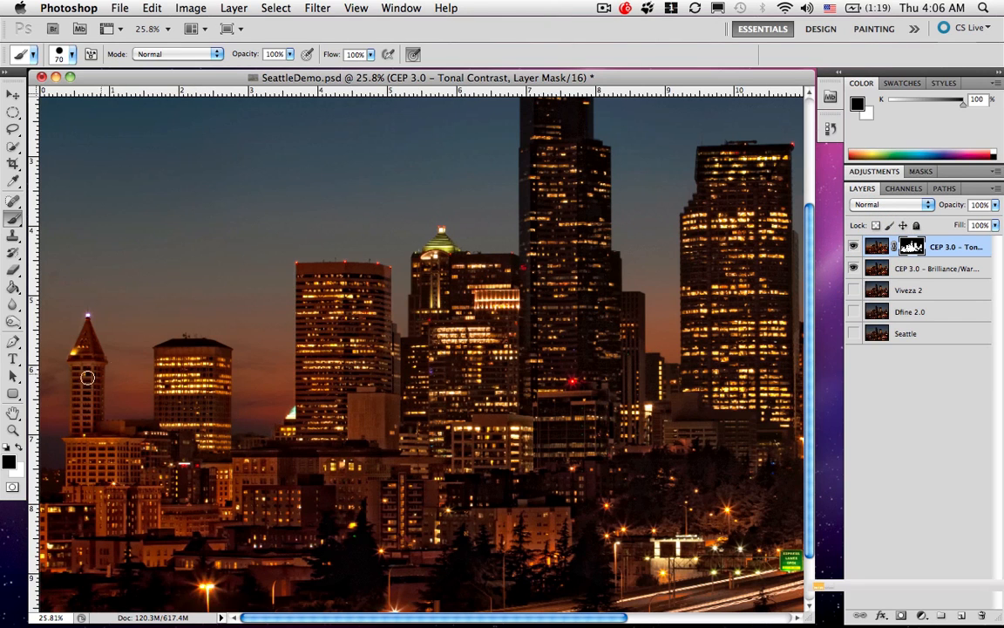
{"action": "left_click", "coordinate": [12, 415]}
{"action": "double_click", "coordinate": [12, 415]}
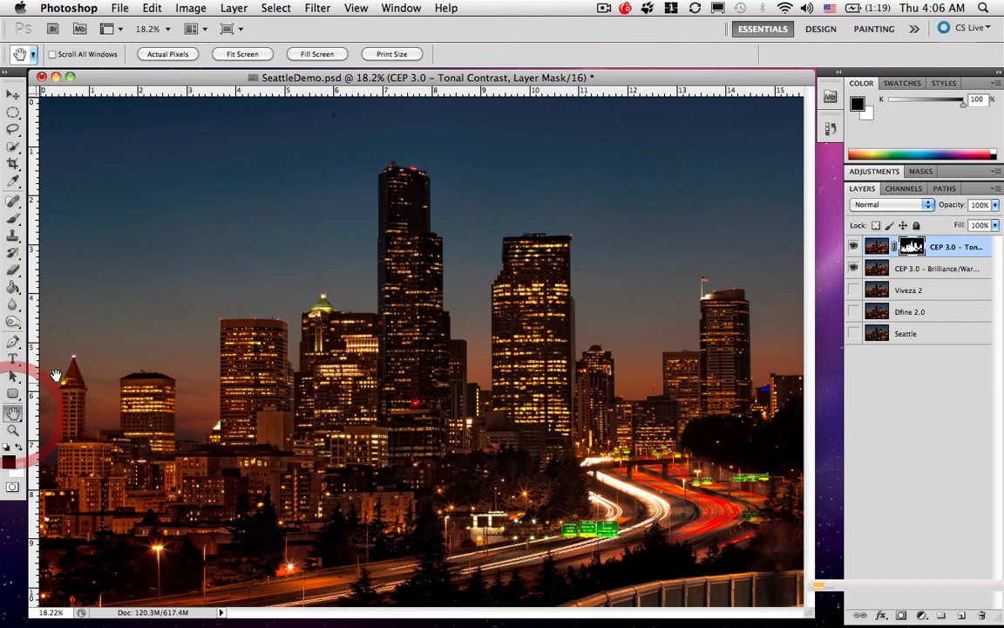
Step: Quick-select the pointed tower with the sky around it up to the neighbouring building and fill the selection white on the Tonal Contrast mask
{"action": "left_click", "coordinate": [14, 148]}
{"action": "left_click", "coordinate": [14, 148]}
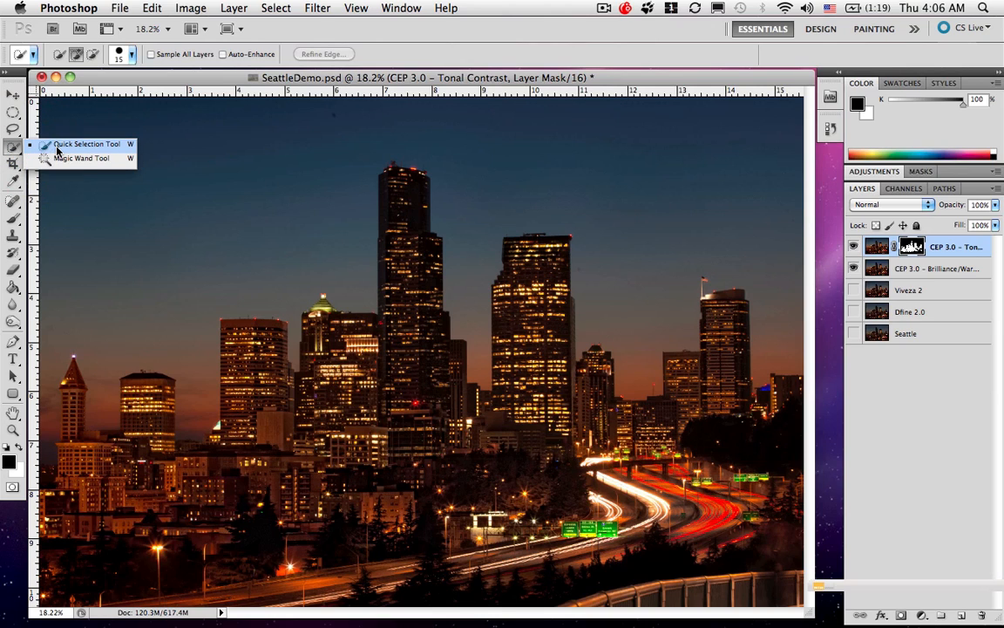
{"action": "left_click", "coordinate": [57, 148]}
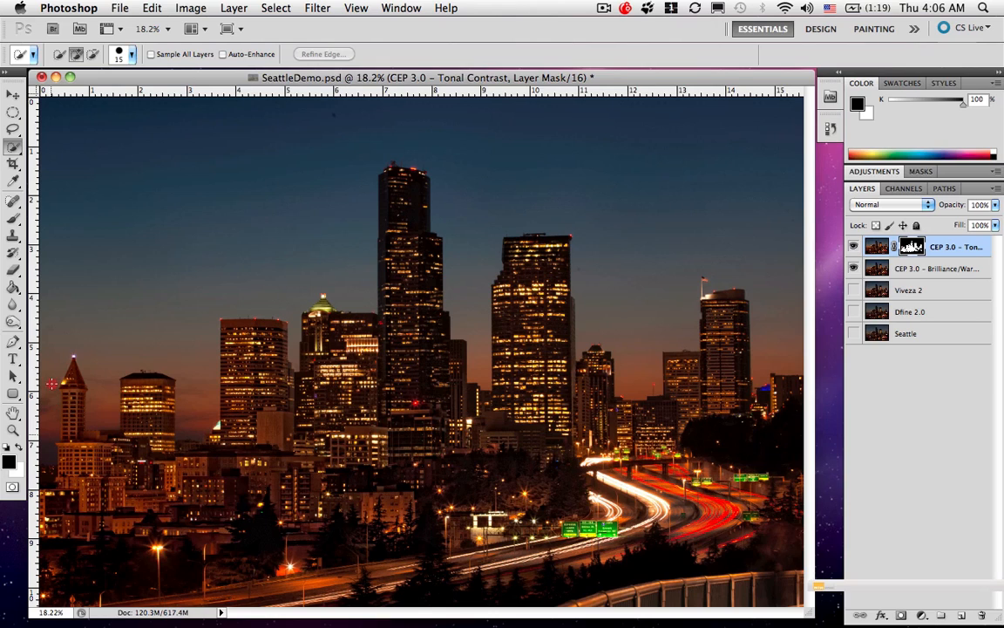
{"action": "left_click", "coordinate": [101, 341]}
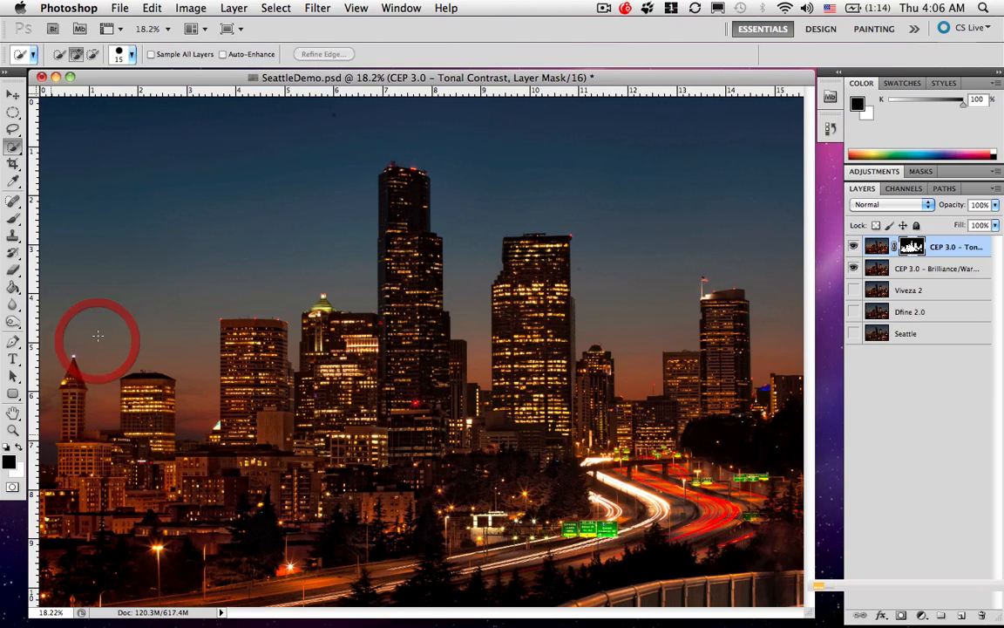
{"action": "left_click_drag", "start_coordinate": [58, 388], "coordinate": [69, 365]}
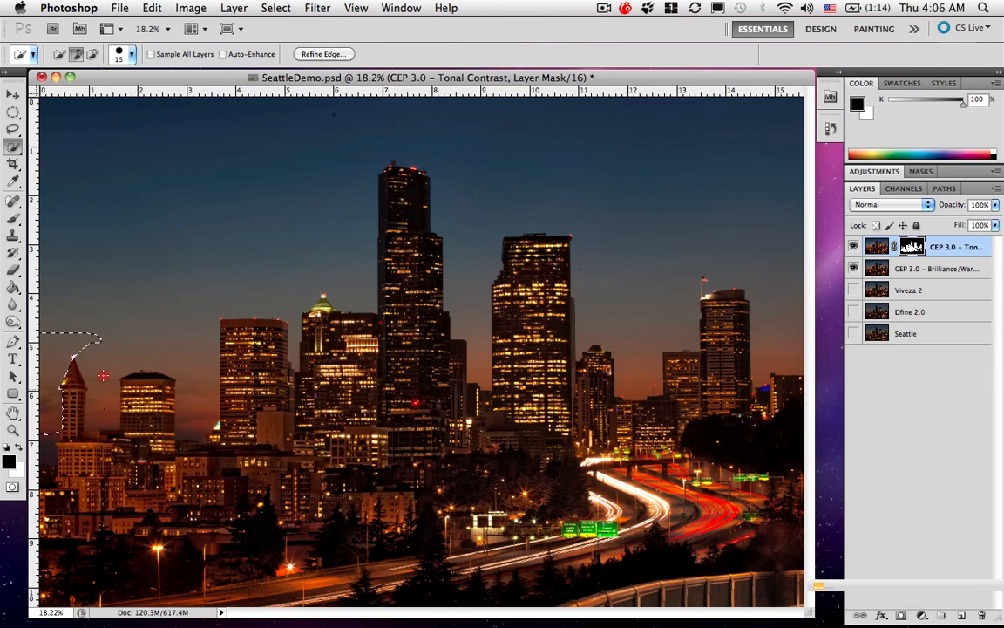
{"action": "left_click", "coordinate": [101, 342]}
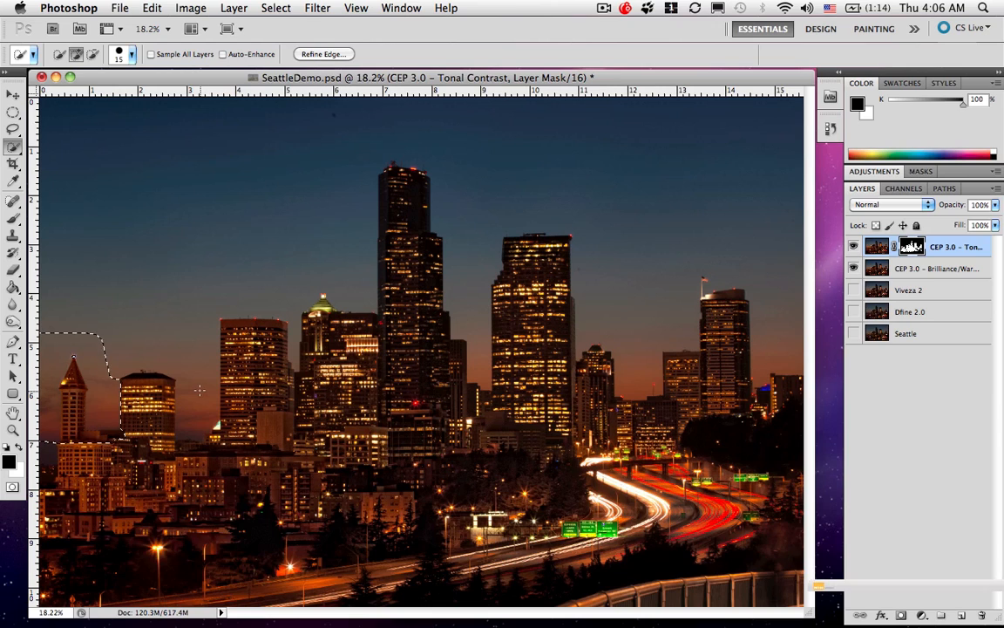
{"action": "key", "text": "super+x"}
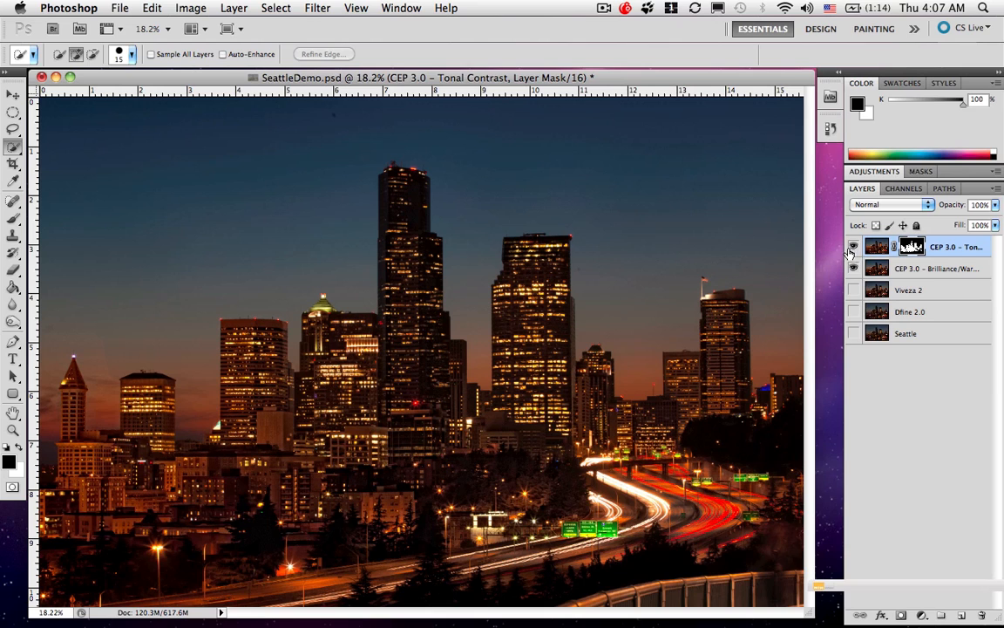
Step: Display only the Tonal Contrast layer and paint black with a 175 px brush over the sky around the pointed tower
{"action": "key", "text": "super"}
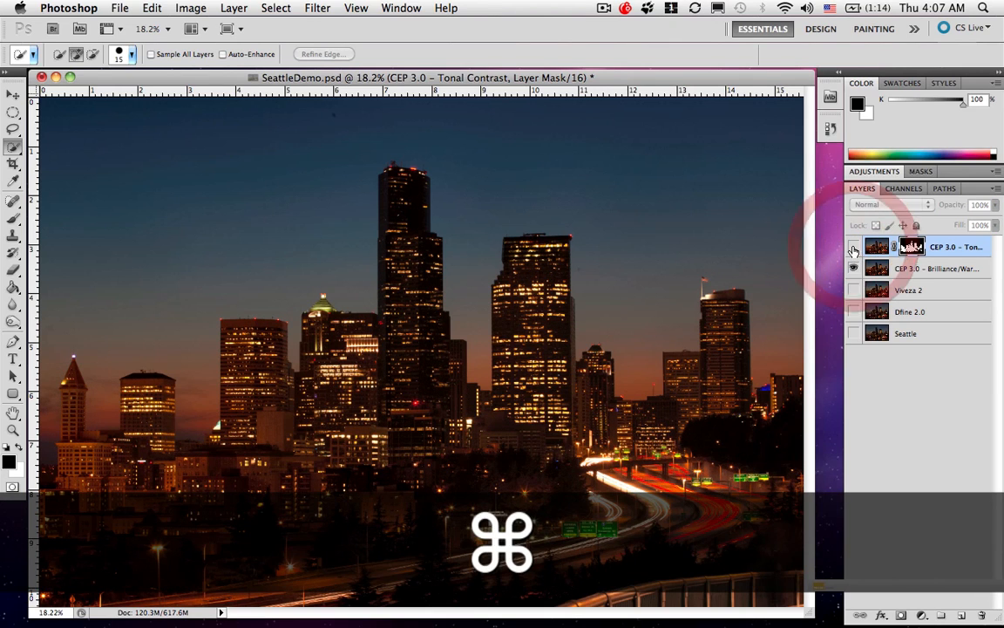
{"action": "left_click", "coordinate": [853, 248], "text": "alt"}
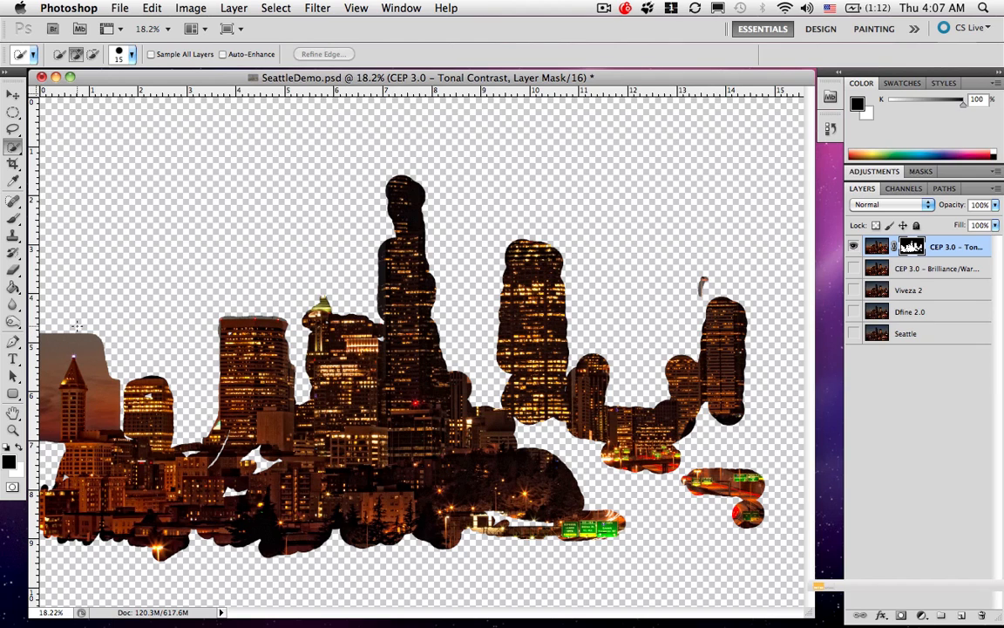
{"action": "key", "text": "b"}
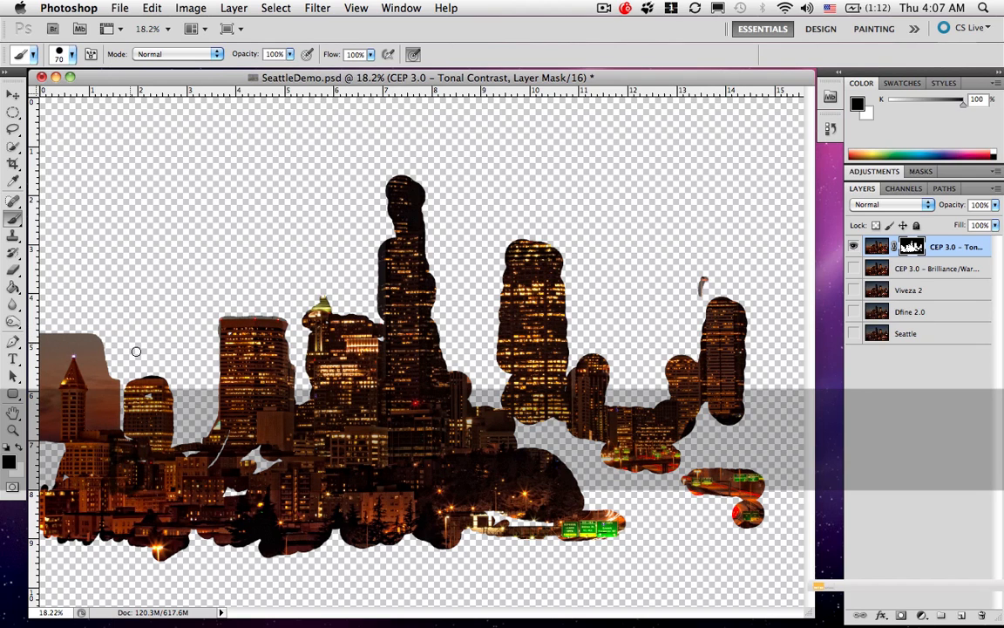
{"action": "key", "text": "bracketright"}
{"action": "key", "text": "bracketright"}
{"action": "key", "text": "bracketright"}
{"action": "key", "text": "bracketright"}
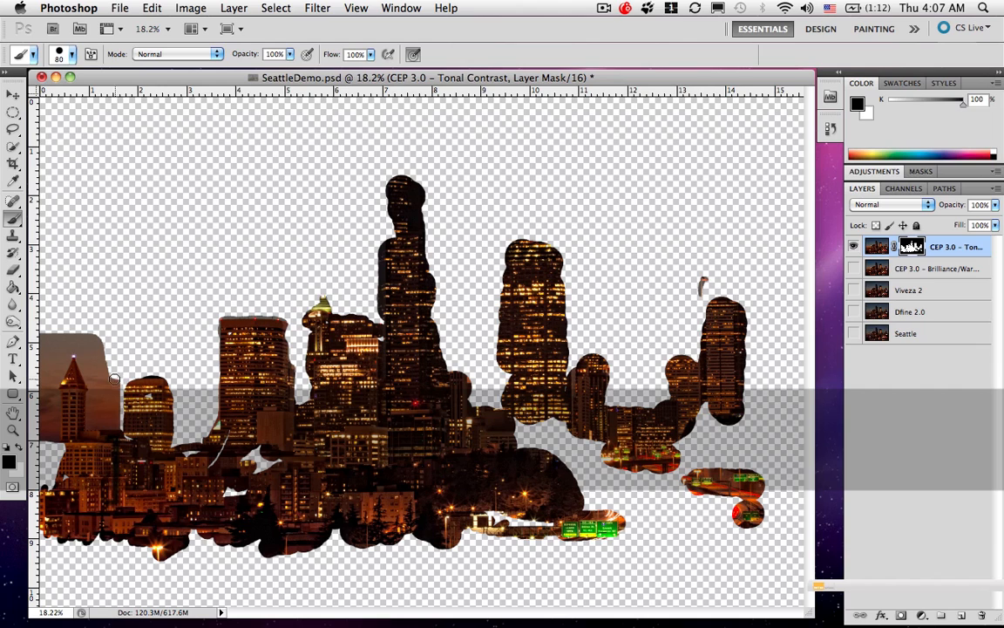
{"action": "mouse_move", "coordinate": [109, 395]}
{"action": "left_mouse_down"}
{"action": "mouse_move", "coordinate": [88, 356]}
{"action": "mouse_move", "coordinate": [101, 387]}
{"action": "mouse_move", "coordinate": [95, 338]}
{"action": "mouse_move", "coordinate": [47, 355]}
{"action": "mouse_move", "coordinate": [48, 348]}
{"action": "mouse_move", "coordinate": [45, 424]}
{"action": "mouse_move", "coordinate": [44, 403]}
{"action": "mouse_move", "coordinate": [89, 399]}
{"action": "mouse_move", "coordinate": [109, 416]}
{"action": "mouse_move", "coordinate": [112, 376]}
{"action": "mouse_move", "coordinate": [98, 346]}
{"action": "mouse_move", "coordinate": [96, 404]}
{"action": "left_mouse_up"}
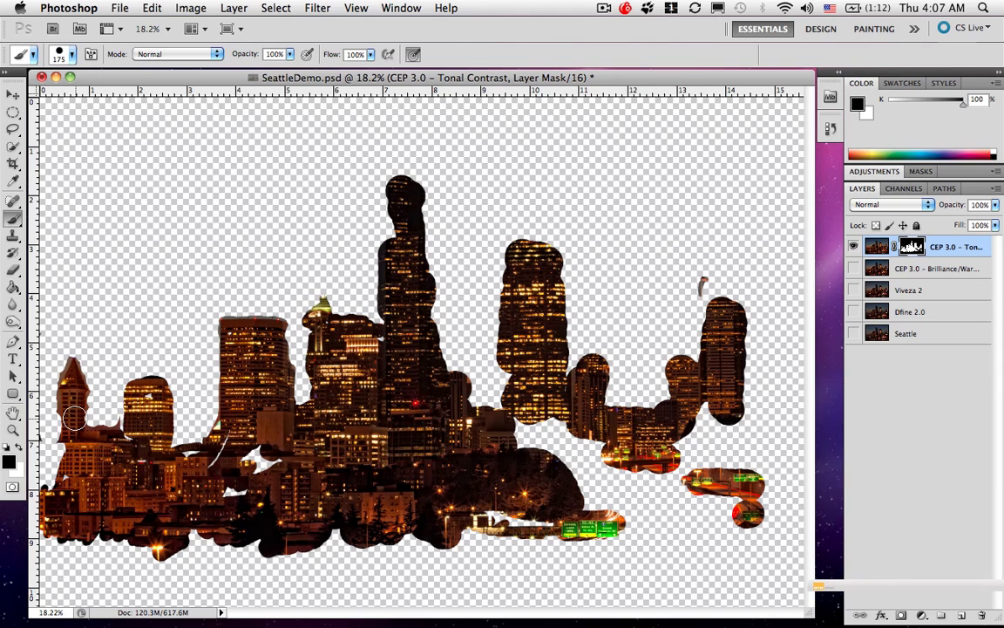
Step: Paint white over the mask gaps in the skyline's left buildings, the domed tower's tip and the lower buildings towards the highway lights
{"action": "key", "text": "x"}
{"action": "mouse_move", "coordinate": [68, 431]}
{"action": "left_mouse_down"}
{"action": "mouse_move", "coordinate": [56, 473]}
{"action": "mouse_move", "coordinate": [60, 451]}
{"action": "mouse_move", "coordinate": [45, 522]}
{"action": "mouse_move", "coordinate": [35, 524]}
{"action": "mouse_move", "coordinate": [174, 532]}
{"action": "mouse_move", "coordinate": [158, 507]}
{"action": "mouse_move", "coordinate": [261, 498]}
{"action": "mouse_move", "coordinate": [230, 461]}
{"action": "mouse_move", "coordinate": [264, 450]}
{"action": "mouse_move", "coordinate": [245, 471]}
{"action": "mouse_move", "coordinate": [244, 456]}
{"action": "mouse_move", "coordinate": [193, 471]}
{"action": "mouse_move", "coordinate": [213, 451]}
{"action": "mouse_move", "coordinate": [152, 474]}
{"action": "mouse_move", "coordinate": [143, 446]}
{"action": "mouse_move", "coordinate": [127, 449]}
{"action": "mouse_move", "coordinate": [149, 392]}
{"action": "mouse_move", "coordinate": [145, 402]}
{"action": "mouse_move", "coordinate": [162, 392]}
{"action": "mouse_move", "coordinate": [138, 392]}
{"action": "mouse_move", "coordinate": [164, 463]}
{"action": "mouse_move", "coordinate": [227, 457]}
{"action": "mouse_move", "coordinate": [224, 426]}
{"action": "mouse_move", "coordinate": [249, 446]}
{"action": "mouse_move", "coordinate": [289, 443]}
{"action": "mouse_move", "coordinate": [338, 420]}
{"action": "mouse_move", "coordinate": [358, 437]}
{"action": "mouse_move", "coordinate": [425, 420]}
{"action": "mouse_move", "coordinate": [407, 361]}
{"action": "mouse_move", "coordinate": [365, 351]}
{"action": "mouse_move", "coordinate": [345, 329]}
{"action": "mouse_move", "coordinate": [339, 339]}
{"action": "mouse_move", "coordinate": [324, 299]}
{"action": "mouse_move", "coordinate": [338, 321]}
{"action": "mouse_move", "coordinate": [343, 297]}
{"action": "mouse_move", "coordinate": [314, 292]}
{"action": "left_mouse_up"}
{"action": "key", "text": "x"}
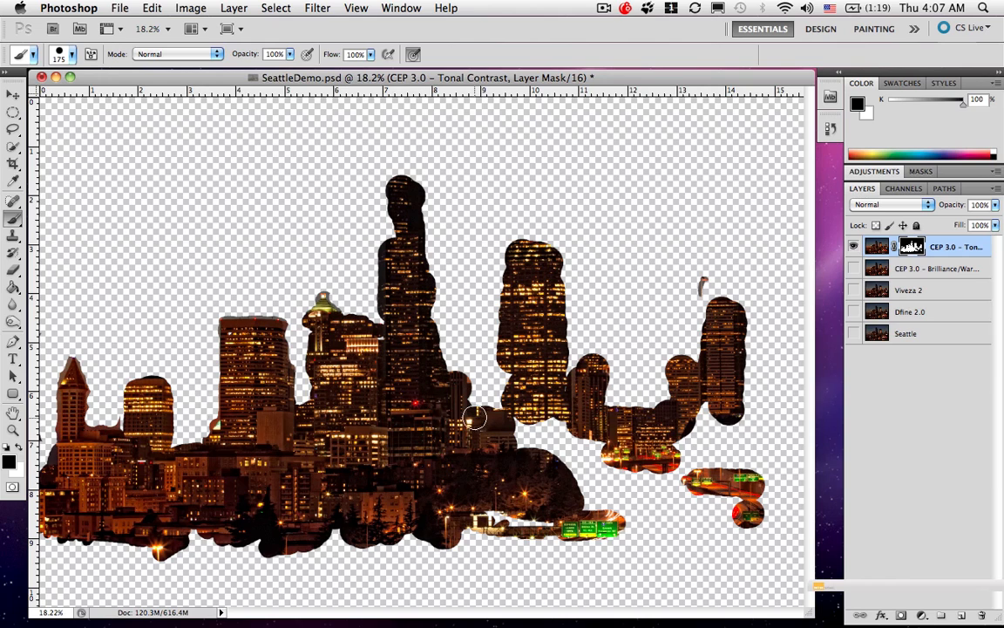
{"action": "key", "text": "x"}
{"action": "mouse_move", "coordinate": [530, 452]}
{"action": "left_mouse_down"}
{"action": "mouse_move", "coordinate": [498, 458]}
{"action": "mouse_move", "coordinate": [506, 496]}
{"action": "mouse_move", "coordinate": [483, 517]}
{"action": "mouse_move", "coordinate": [523, 513]}
{"action": "mouse_move", "coordinate": [579, 437]}
{"action": "mouse_move", "coordinate": [528, 440]}
{"action": "left_mouse_up"}
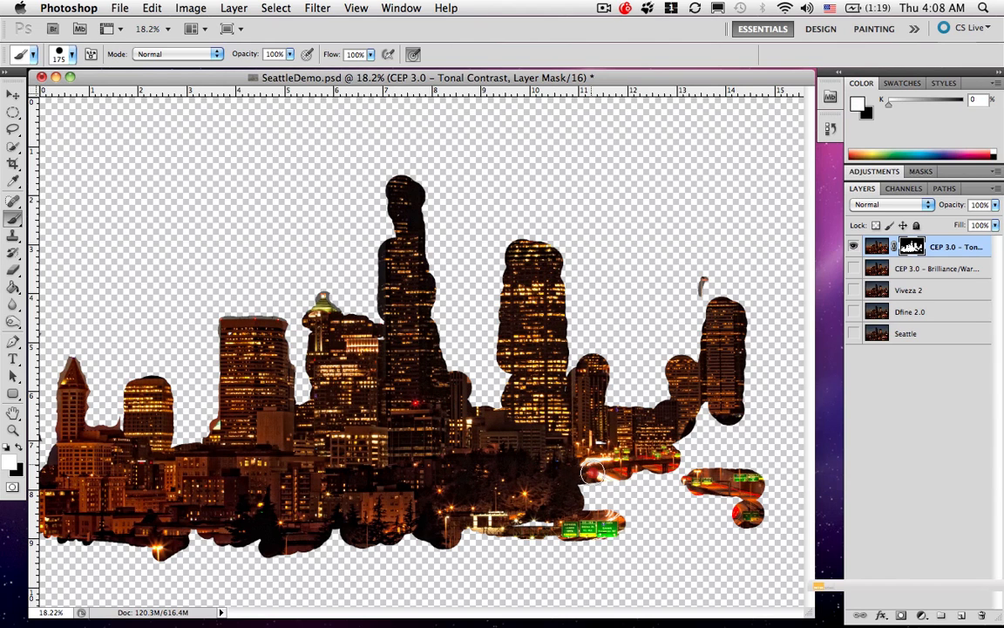
{"action": "left_click_drag", "start_coordinate": [582, 490], "coordinate": [636, 474]}
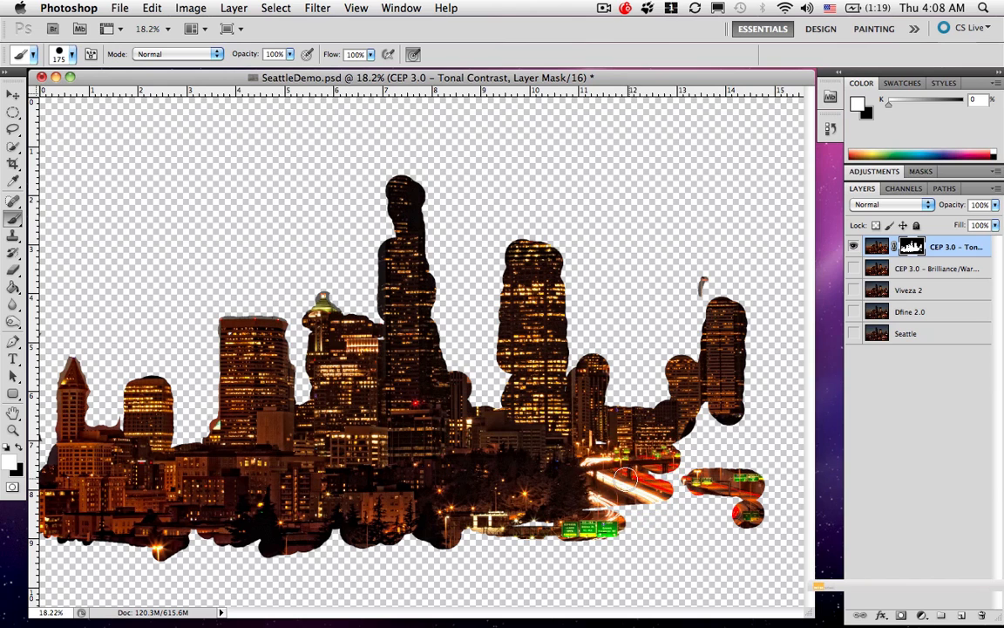
Step: Enlarge the brush to 1400 px and paint white over the highway, the trees and the rest of the foreground
{"action": "key", "text": "bracketright"}
{"action": "key", "text": "bracketright"}
{"action": "key", "text": "bracketright"}
{"action": "key", "text": "bracketright"}
{"action": "key", "text": "bracketright"}
{"action": "key", "text": "bracketright"}
{"action": "key", "text": "bracketright"}
{"action": "key", "text": "bracketright"}
{"action": "key", "text": "bracketright"}
{"action": "key", "text": "bracketright"}
{"action": "key", "text": "bracketright"}
{"action": "key", "text": "bracketright"}
{"action": "key", "text": "bracketright"}
{"action": "key", "text": "bracketright"}
{"action": "key", "text": "bracketright"}
{"action": "key", "text": "bracketright"}
{"action": "mouse_move", "coordinate": [739, 556]}
{"action": "left_mouse_down"}
{"action": "mouse_move", "coordinate": [619, 530]}
{"action": "mouse_move", "coordinate": [451, 501]}
{"action": "mouse_move", "coordinate": [336, 501]}
{"action": "mouse_move", "coordinate": [239, 530]}
{"action": "mouse_move", "coordinate": [50, 549]}
{"action": "mouse_move", "coordinate": [72, 588]}
{"action": "mouse_move", "coordinate": [720, 620]}
{"action": "mouse_move", "coordinate": [753, 592]}
{"action": "mouse_move", "coordinate": [770, 526]}
{"action": "mouse_move", "coordinate": [762, 460]}
{"action": "mouse_move", "coordinate": [734, 509]}
{"action": "left_mouse_up"}
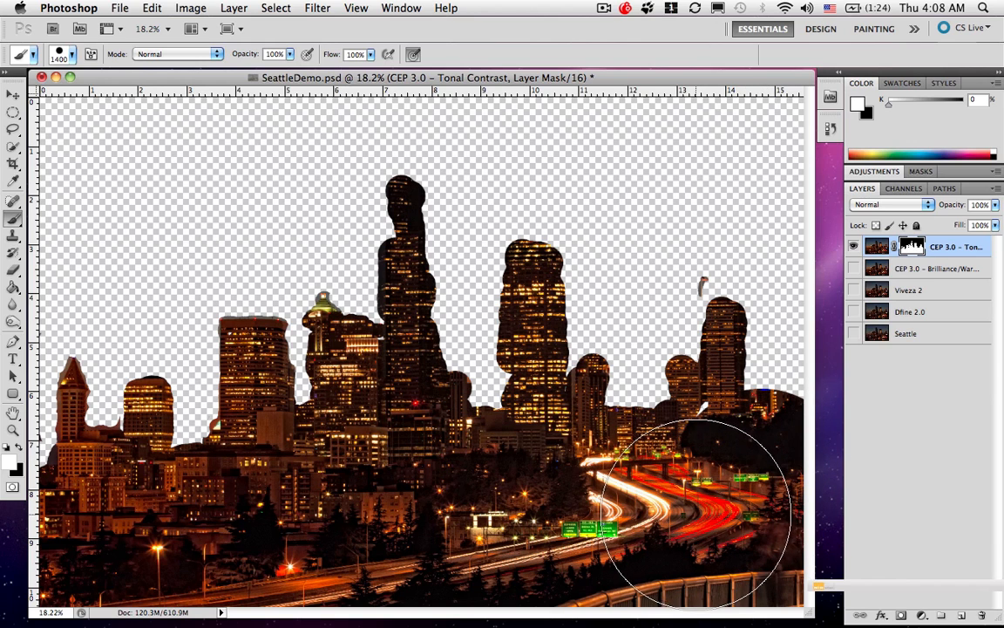
Step: Reduce the brush to 300 px and paint black over the roadside railing in the image's lower right corner
{"action": "key", "text": "x"}
{"action": "key", "text": "x"}
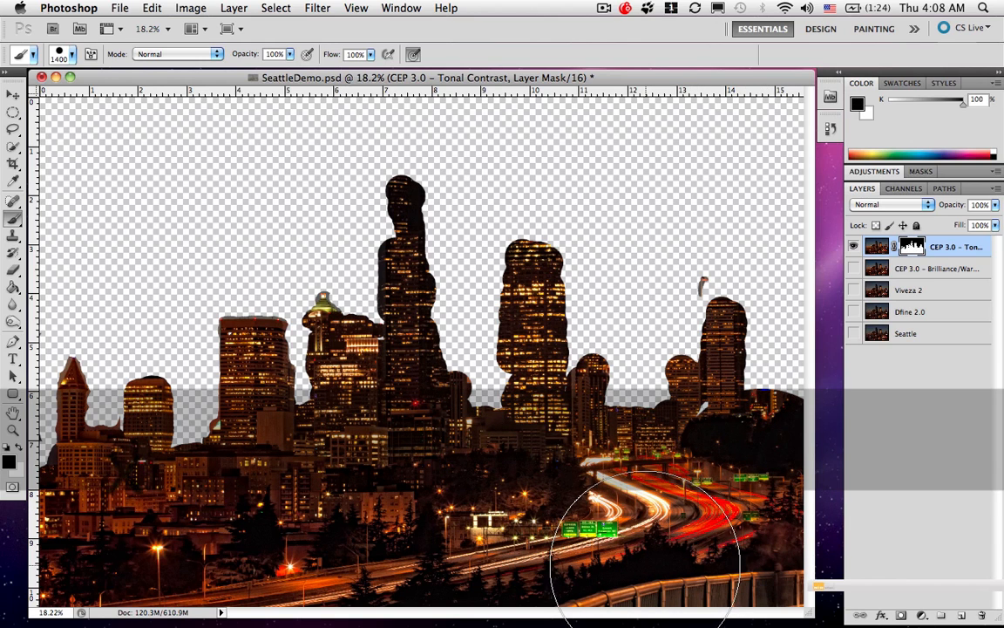
{"action": "key", "text": "bracketleft"}
{"action": "key", "text": "bracketleft"}
{"action": "key", "text": "bracketleft"}
{"action": "key", "text": "bracketleft"}
{"action": "key", "text": "bracketleft"}
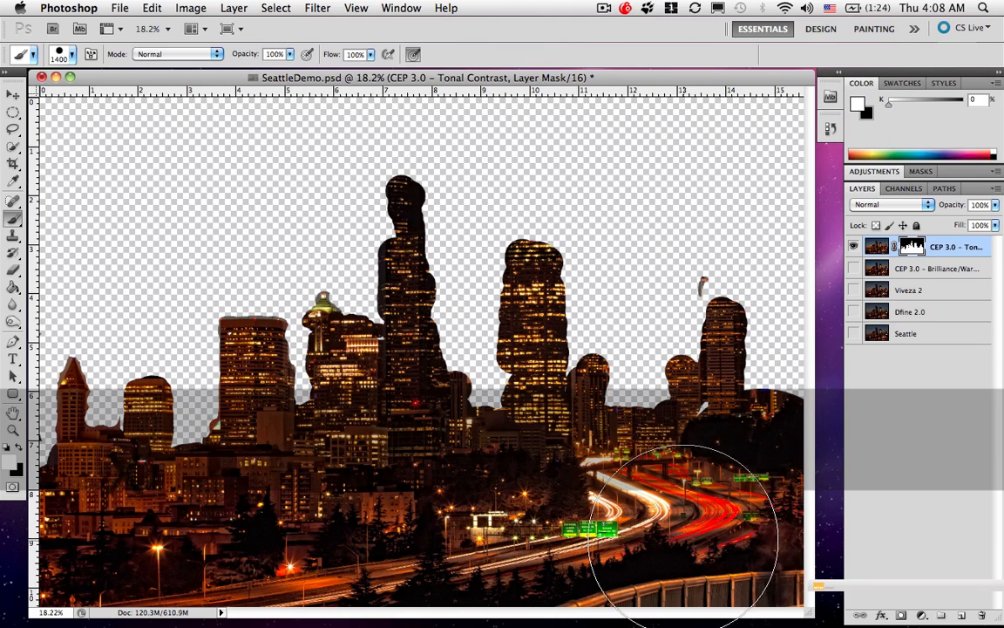
{"action": "key", "text": "bracketleft"}
{"action": "key", "text": "bracketleft"}
{"action": "key", "text": "bracketleft"}
{"action": "key", "text": "bracketleft"}
{"action": "key", "text": "bracketleft"}
{"action": "key", "text": "bracketleft"}
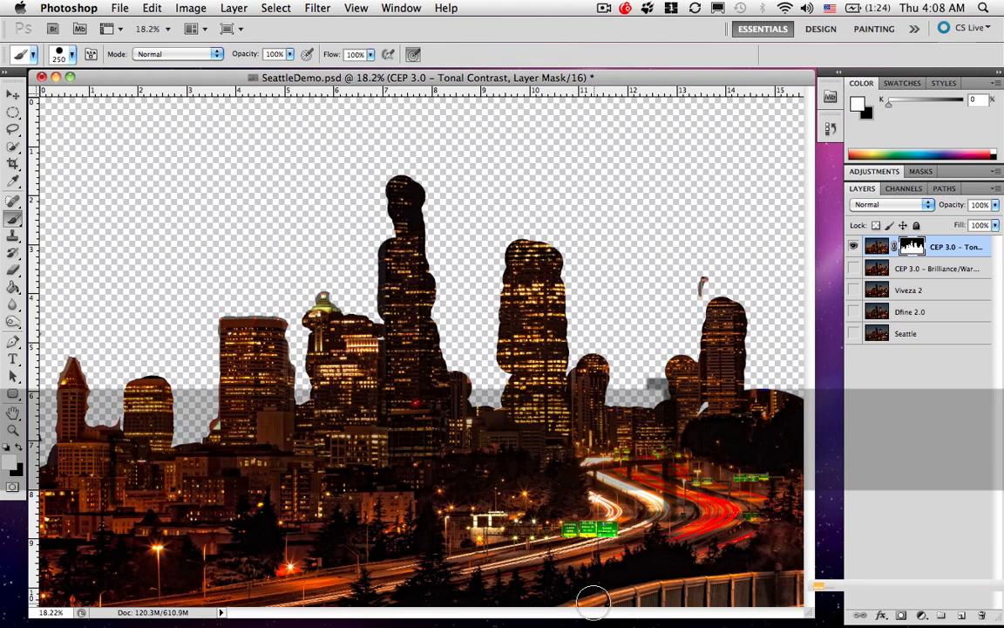
{"action": "left_click", "coordinate": [620, 596]}
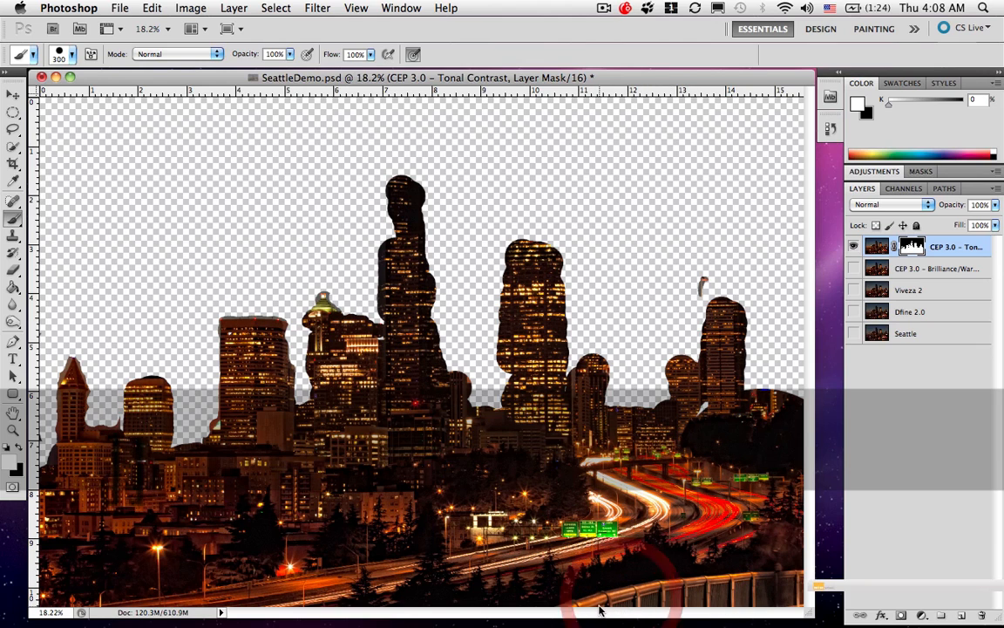
{"action": "key", "text": "x"}
{"action": "left_click", "coordinate": [594, 606]}
{"action": "mouse_move", "coordinate": [600, 595]}
{"action": "left_mouse_down"}
{"action": "mouse_move", "coordinate": [644, 589]}
{"action": "mouse_move", "coordinate": [569, 600]}
{"action": "mouse_move", "coordinate": [798, 593]}
{"action": "mouse_move", "coordinate": [698, 606]}
{"action": "mouse_move", "coordinate": [714, 595]}
{"action": "mouse_move", "coordinate": [789, 586]}
{"action": "mouse_move", "coordinate": [781, 583]}
{"action": "mouse_move", "coordinate": [687, 606]}
{"action": "mouse_move", "coordinate": [773, 578]}
{"action": "mouse_move", "coordinate": [765, 563]}
{"action": "mouse_move", "coordinate": [778, 540]}
{"action": "mouse_move", "coordinate": [801, 588]}
{"action": "mouse_move", "coordinate": [639, 600]}
{"action": "left_mouse_up"}
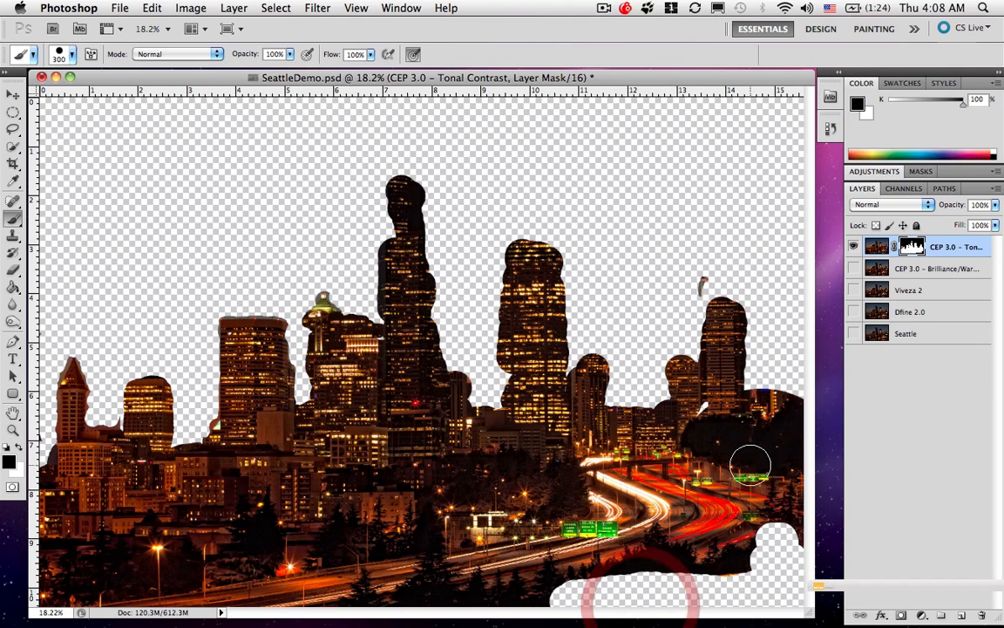
Step: Paint white over the missing edges of the stepped skyscraper and the shorter towers beside the highway with the 300 px brush
{"action": "key", "text": "x"}
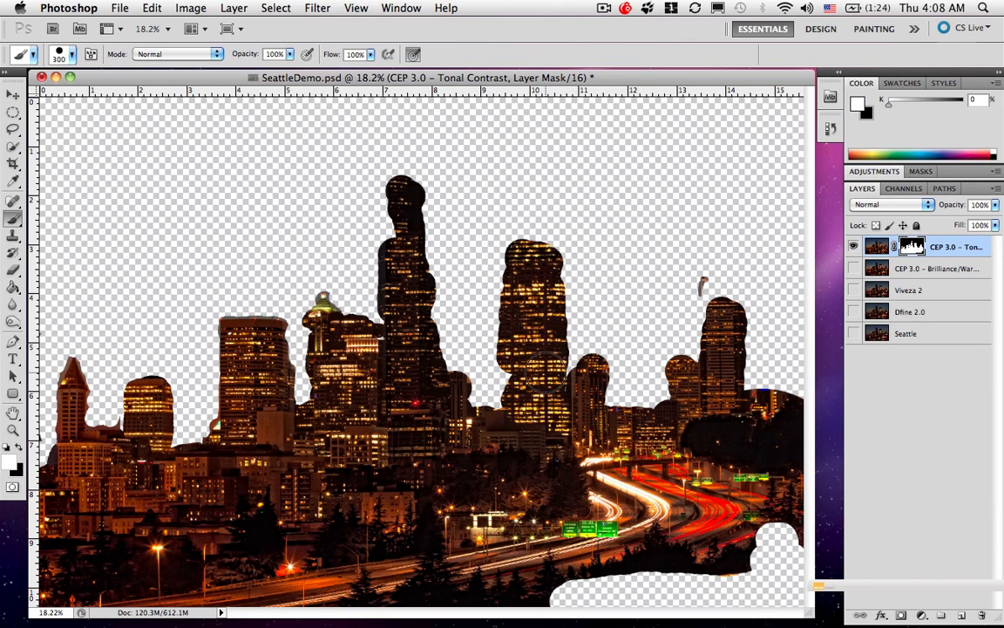
{"action": "mouse_move", "coordinate": [515, 376]}
{"action": "left_mouse_down"}
{"action": "mouse_move", "coordinate": [507, 290]}
{"action": "mouse_move", "coordinate": [502, 426]}
{"action": "mouse_move", "coordinate": [547, 345]}
{"action": "mouse_move", "coordinate": [557, 364]}
{"action": "mouse_move", "coordinate": [555, 290]}
{"action": "left_mouse_up"}
{"action": "mouse_move", "coordinate": [592, 381]}
{"action": "left_mouse_down"}
{"action": "mouse_move", "coordinate": [666, 408]}
{"action": "mouse_move", "coordinate": [678, 398]}
{"action": "mouse_move", "coordinate": [663, 394]}
{"action": "mouse_move", "coordinate": [685, 367]}
{"action": "mouse_move", "coordinate": [699, 367]}
{"action": "mouse_move", "coordinate": [682, 365]}
{"action": "mouse_move", "coordinate": [681, 354]}
{"action": "mouse_move", "coordinate": [686, 365]}
{"action": "mouse_move", "coordinate": [708, 353]}
{"action": "mouse_move", "coordinate": [723, 382]}
{"action": "mouse_move", "coordinate": [756, 385]}
{"action": "mouse_move", "coordinate": [733, 325]}
{"action": "left_mouse_up"}
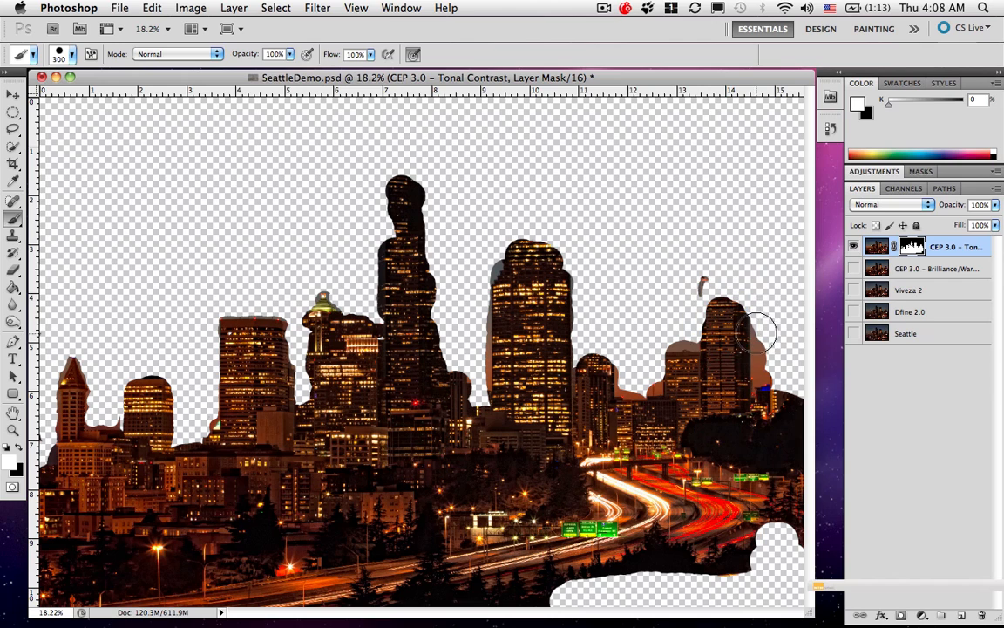
Step: Reduce the brush to 175 px and paint black over the sky overspill around the highway-side towers and the stepped skyscraper
{"action": "key", "text": "["}
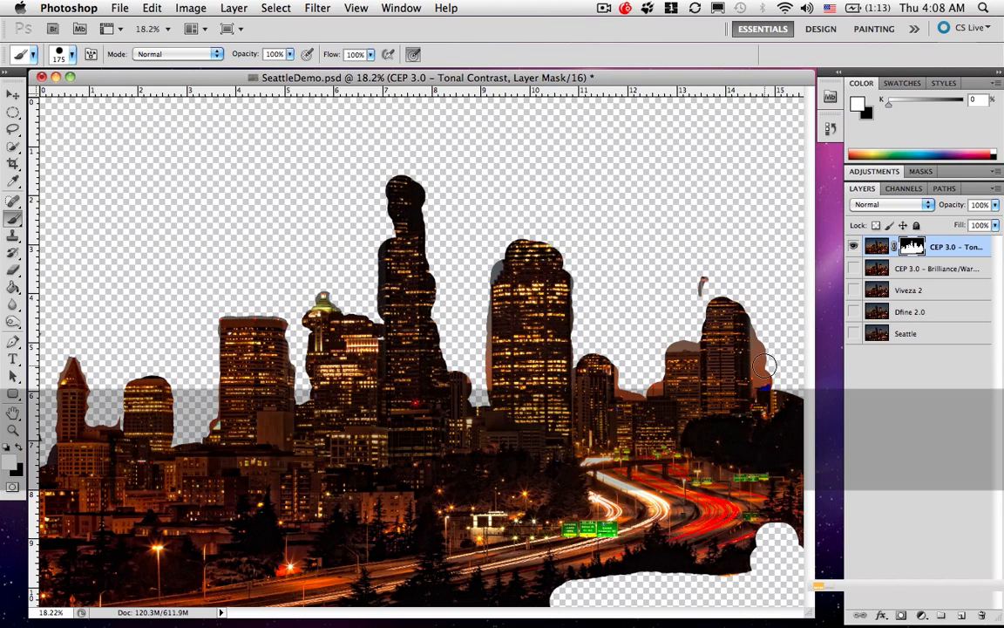
{"action": "key", "text": "x"}
{"action": "left_click_drag", "start_coordinate": [766, 375], "coordinate": [758, 319]}
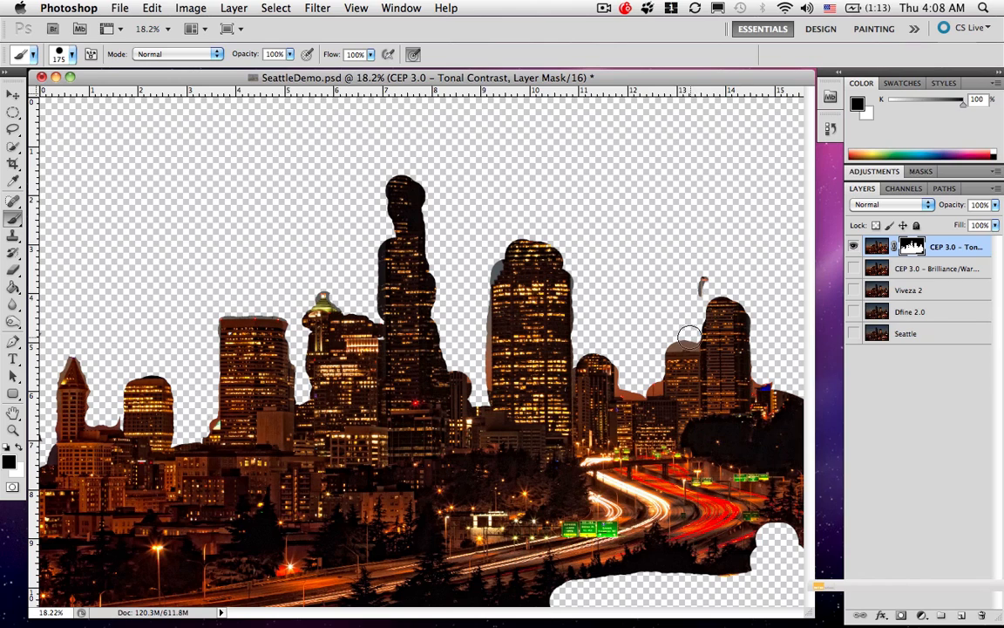
{"action": "mouse_move", "coordinate": [676, 338]}
{"action": "left_mouse_down"}
{"action": "mouse_move", "coordinate": [650, 386]}
{"action": "mouse_move", "coordinate": [633, 387]}
{"action": "mouse_move", "coordinate": [624, 358]}
{"action": "left_mouse_up"}
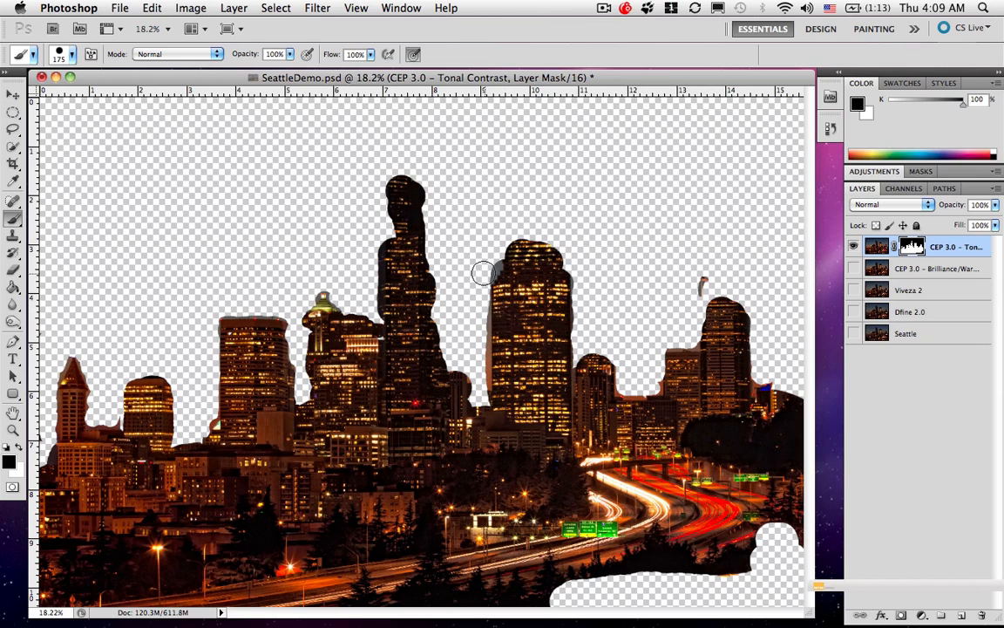
{"action": "mouse_move", "coordinate": [494, 273]}
{"action": "left_mouse_down"}
{"action": "mouse_move", "coordinate": [477, 318]}
{"action": "mouse_move", "coordinate": [482, 384]}
{"action": "mouse_move", "coordinate": [482, 322]}
{"action": "left_mouse_up"}
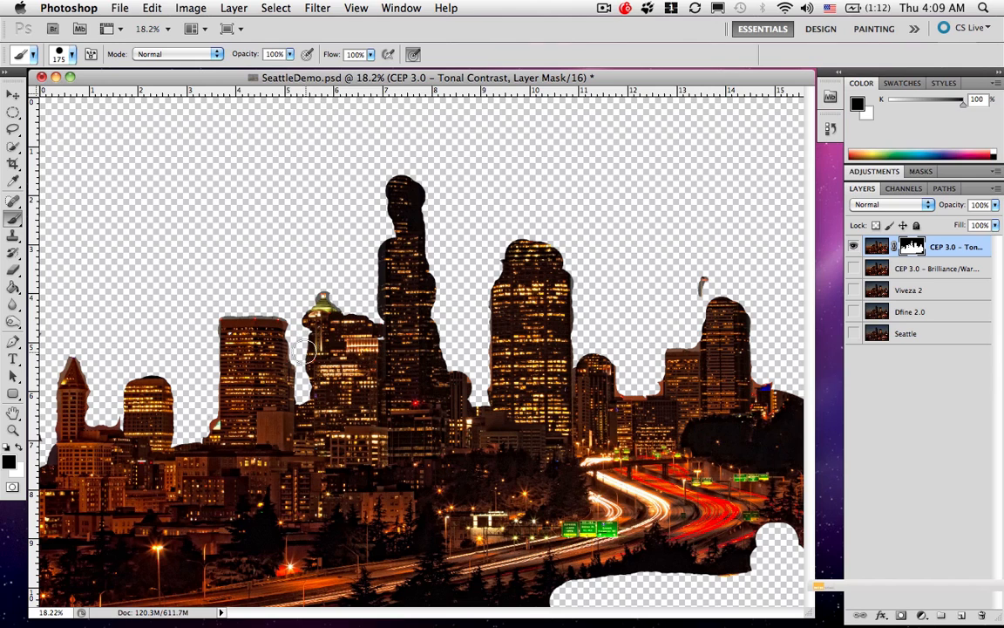
Step: Touch up the mask edges of the skyline's left towers with white and black, and show the Brilliance/Warmth layer again
{"action": "key", "text": "x"}
{"action": "mouse_move", "coordinate": [285, 362]}
{"action": "left_mouse_down"}
{"action": "mouse_move", "coordinate": [282, 327]}
{"action": "mouse_move", "coordinate": [299, 353]}
{"action": "left_mouse_up"}
{"action": "key", "text": "x"}
{"action": "left_click_drag", "start_coordinate": [115, 421], "coordinate": [91, 420]}
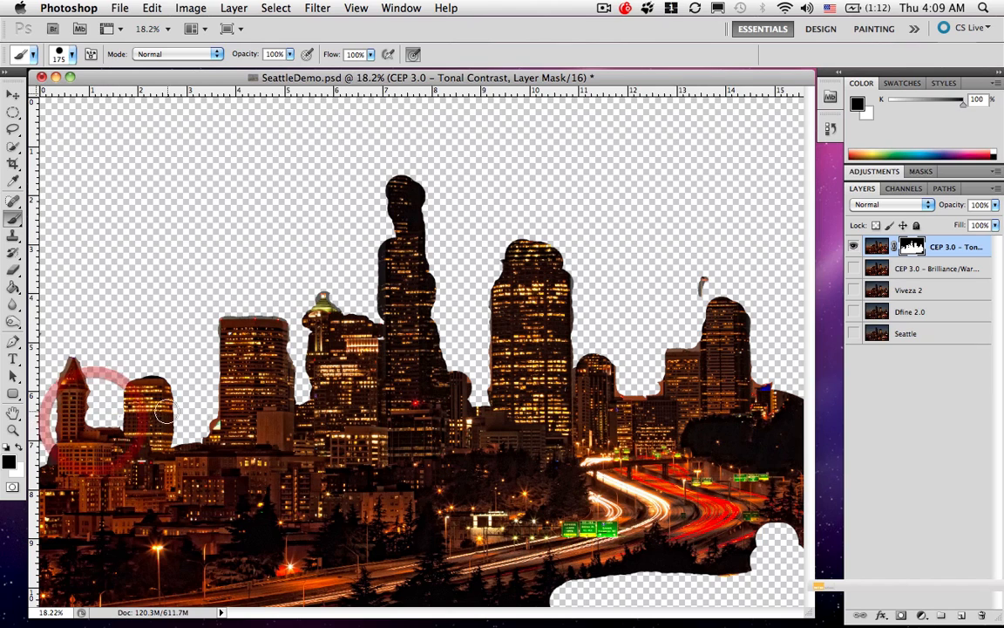
{"action": "left_click", "coordinate": [208, 424]}
{"action": "key", "text": "alt"}
{"action": "left_click", "coordinate": [852, 249], "text": "alt"}
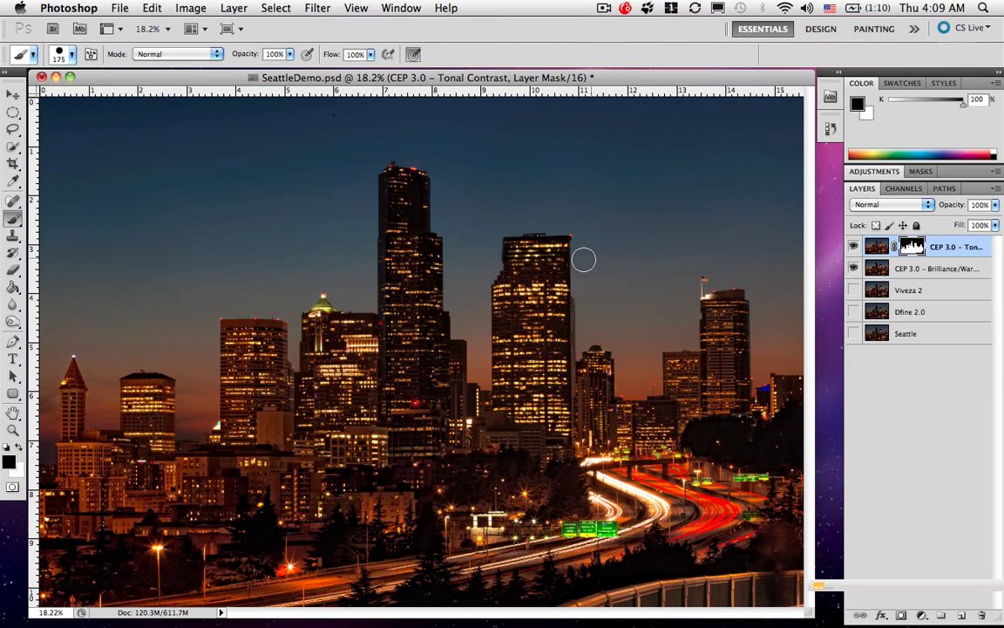
Step: Compare the original Seattle layer on its own with the filtered result by repeatedly hiding and restoring the other layers
{"action": "left_click", "coordinate": [854, 334]}
{"action": "key", "text": "alt"}
{"action": "left_click", "coordinate": [854, 334], "text": "alt"}
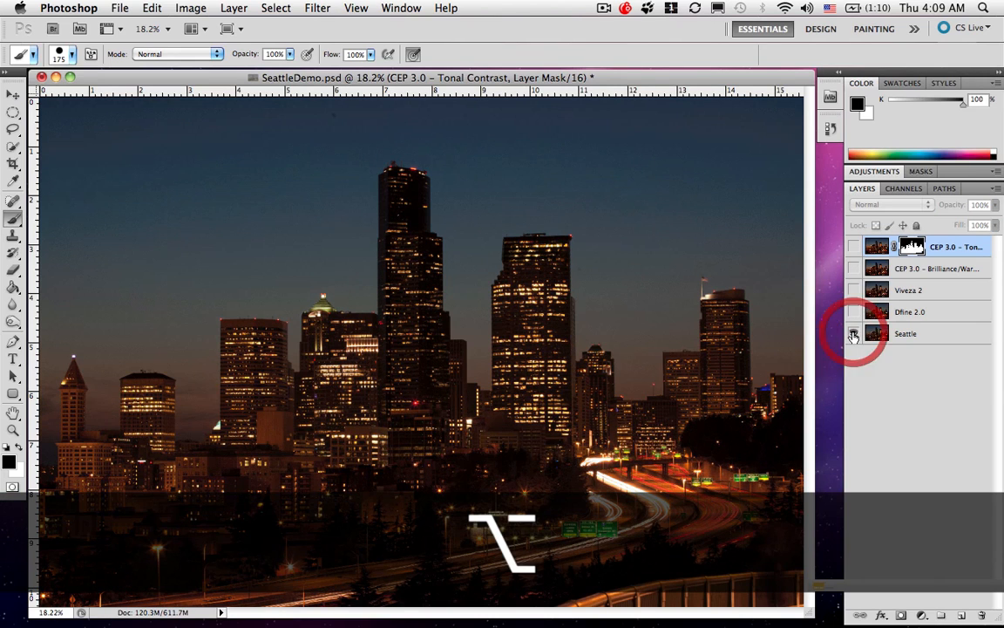
{"action": "left_click", "coordinate": [854, 334], "text": "alt"}
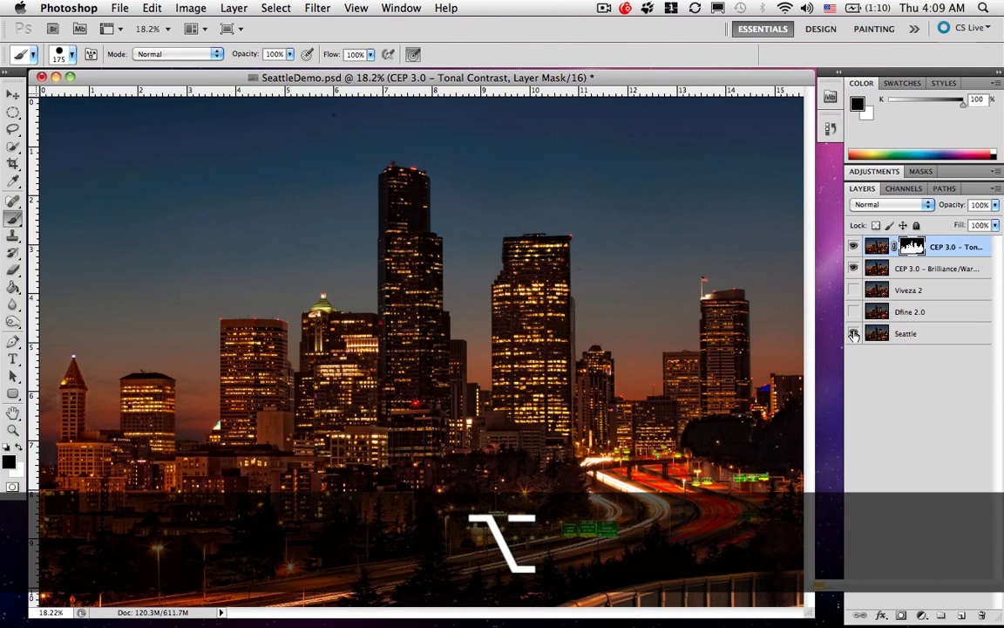
{"action": "left_click", "coordinate": [853, 334], "text": "alt"}
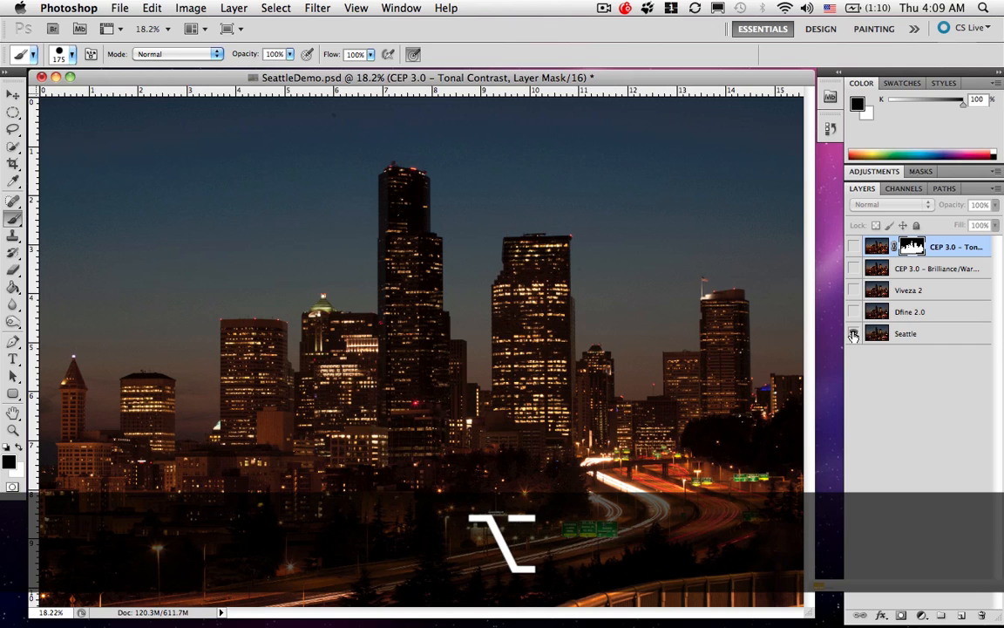
{"action": "left_click", "coordinate": [853, 335], "text": "alt"}
{"action": "left_click", "coordinate": [855, 335], "text": "alt"}
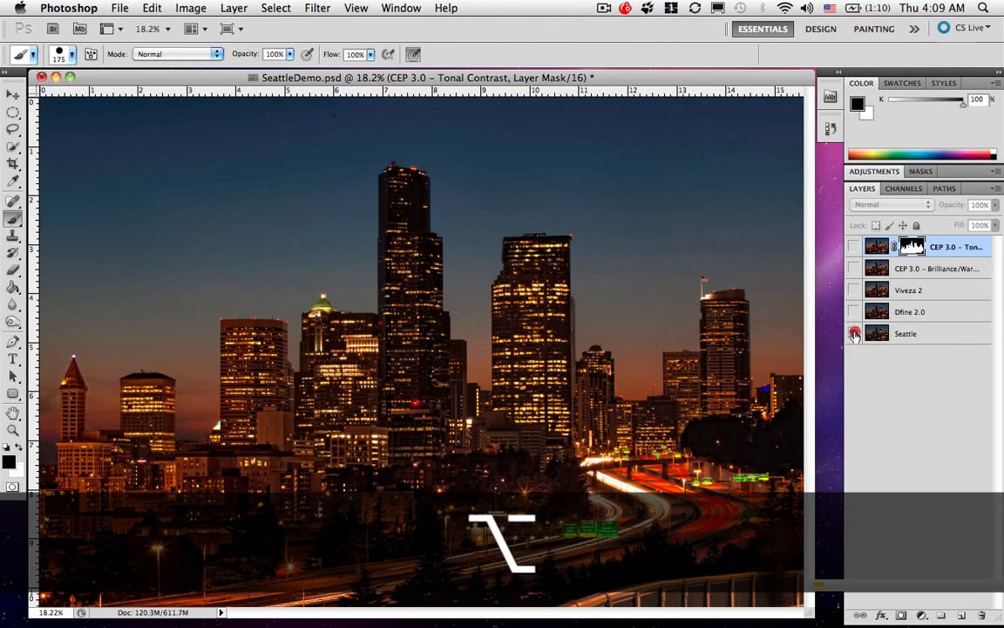
{"action": "left_click", "coordinate": [854, 335], "text": "alt"}
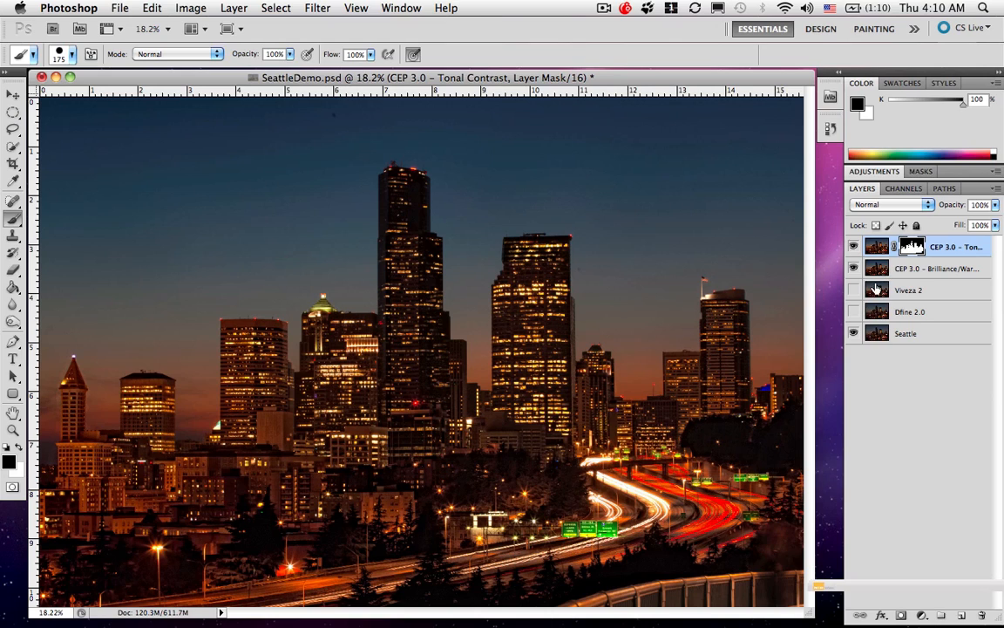
Step: Expand the Nik filter palette and open Bi-Color Filters from the B-Du group of Color Efex Pro 3.0 Complete
{"action": "left_click_drag", "start_coordinate": [892, 588], "coordinate": [828, 366]}
{"action": "left_click", "coordinate": [951, 363]}
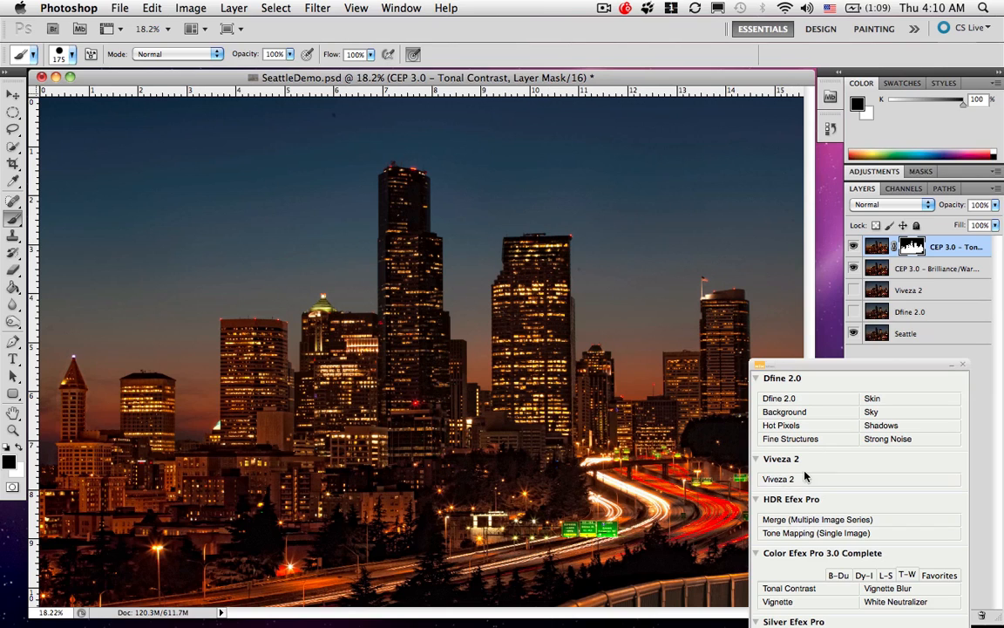
{"action": "left_click", "coordinate": [839, 577]}
{"action": "left_click_drag", "start_coordinate": [806, 371], "coordinate": [840, 308]}
{"action": "left_click", "coordinate": [828, 538]}
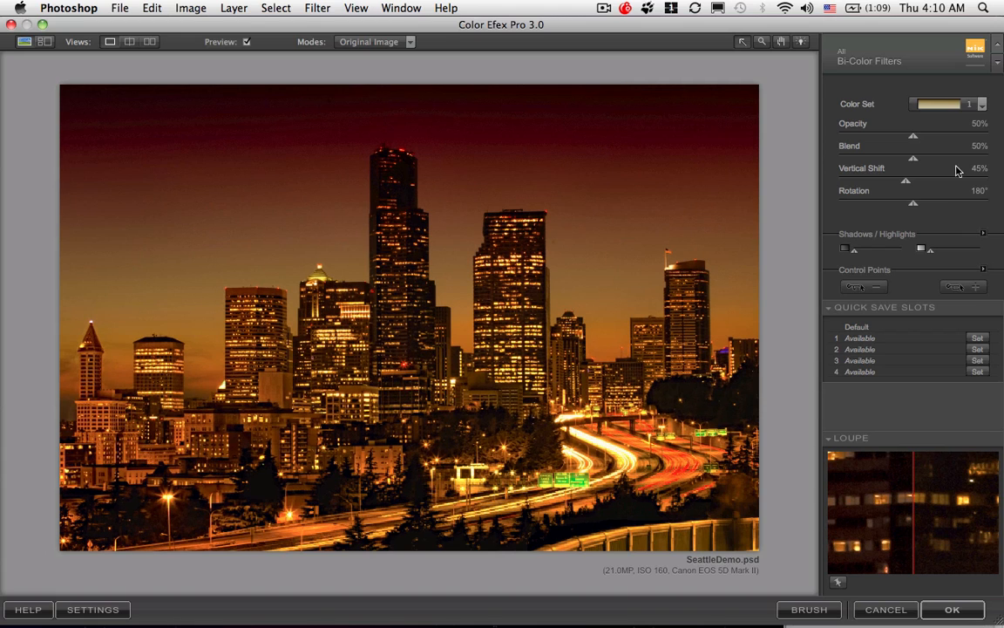
Step: Choose Violet / Pink color set 3 for the Bi-Color Filters effect and set Vertical Shift to 46%
{"action": "left_click", "coordinate": [968, 104]}
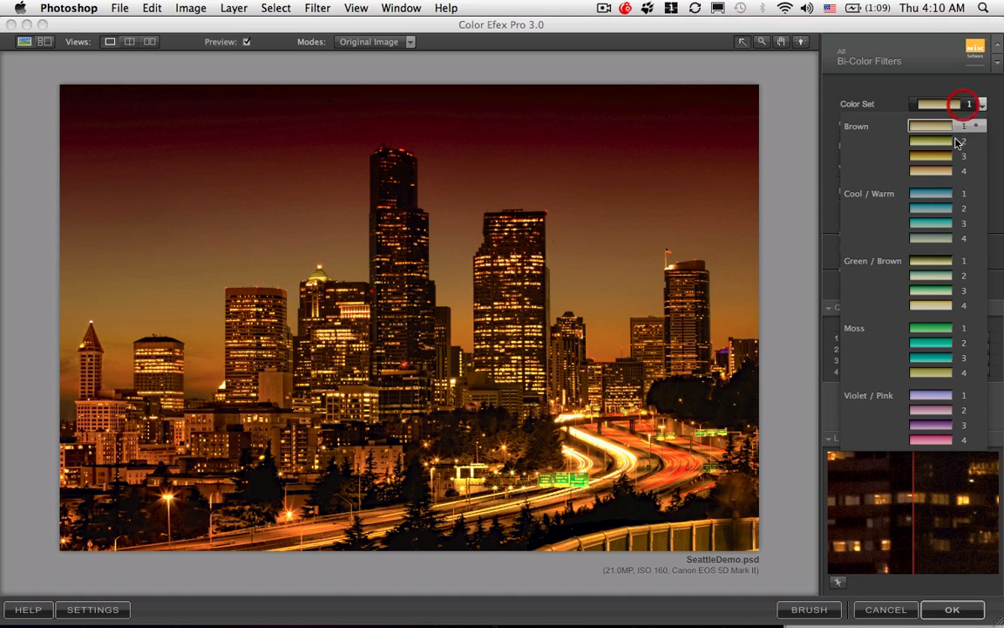
{"action": "left_click", "coordinate": [913, 429]}
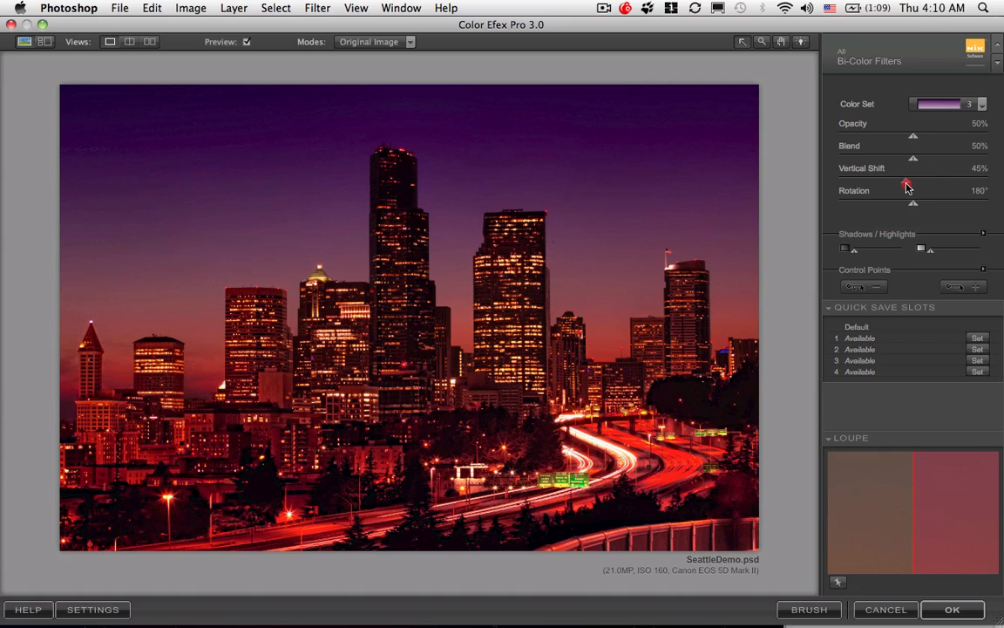
{"action": "left_click_drag", "start_coordinate": [885, 189], "coordinate": [907, 183]}
Step: Place minus control points on the highway and the low buildings beneath the left towers, and apply the Bi-Color Filters effect
{"action": "left_click", "coordinate": [861, 287]}
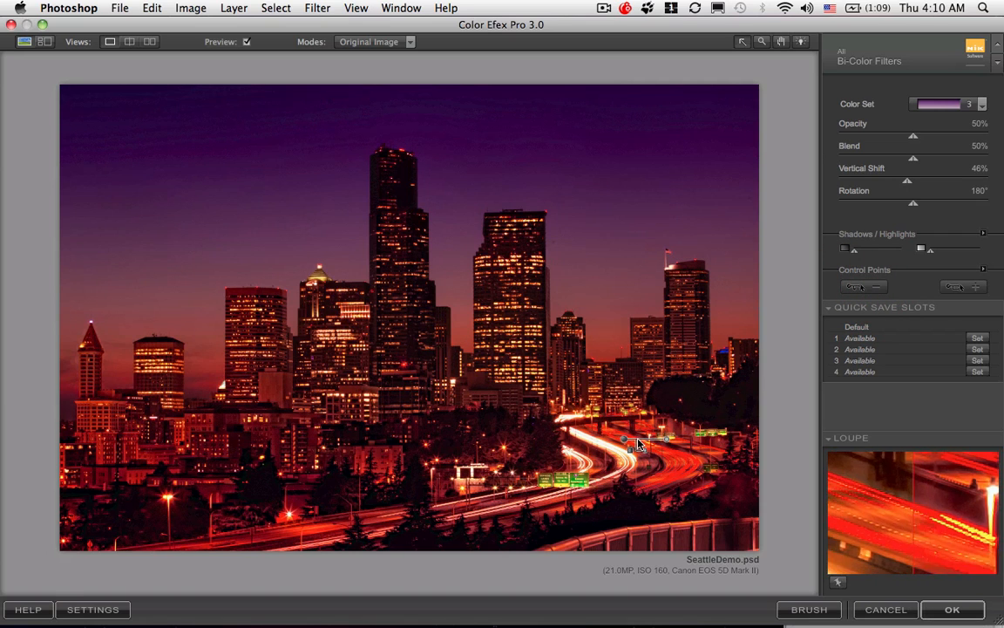
{"action": "left_click", "coordinate": [624, 438]}
{"action": "left_click", "coordinate": [857, 286]}
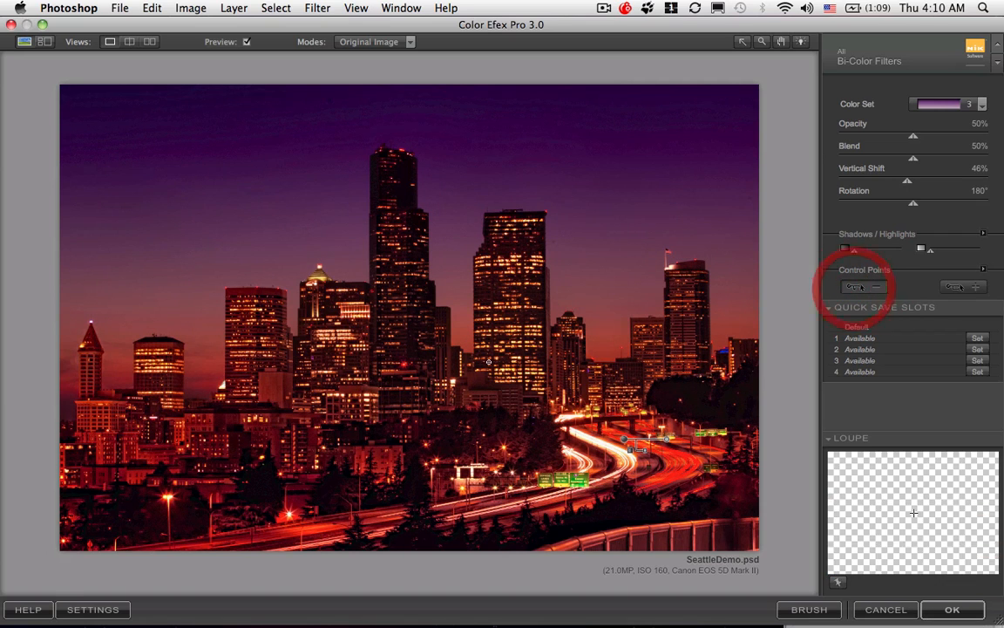
{"action": "left_click", "coordinate": [259, 429]}
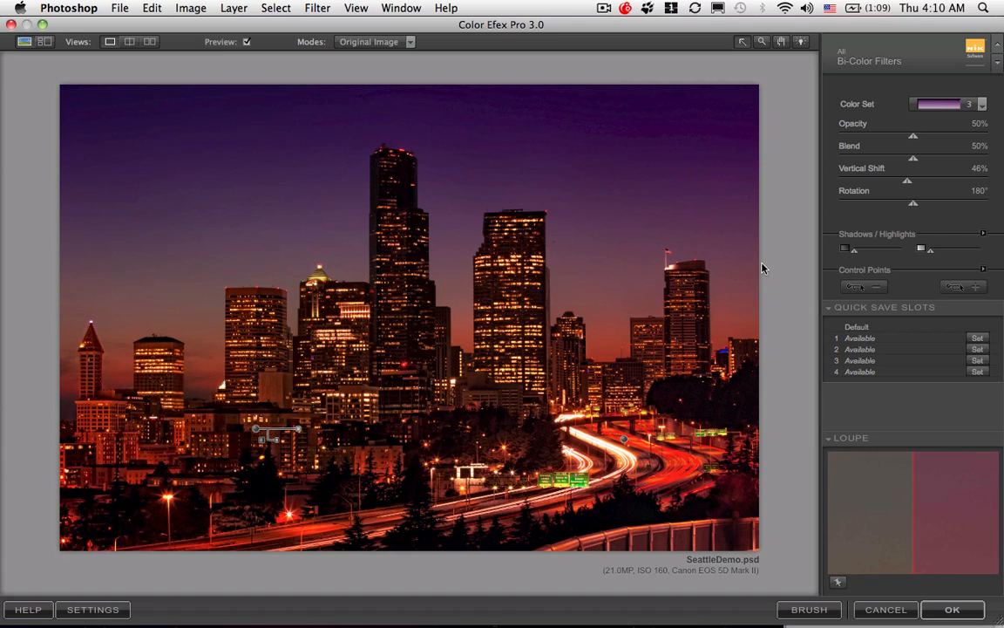
{"action": "left_click", "coordinate": [927, 602]}
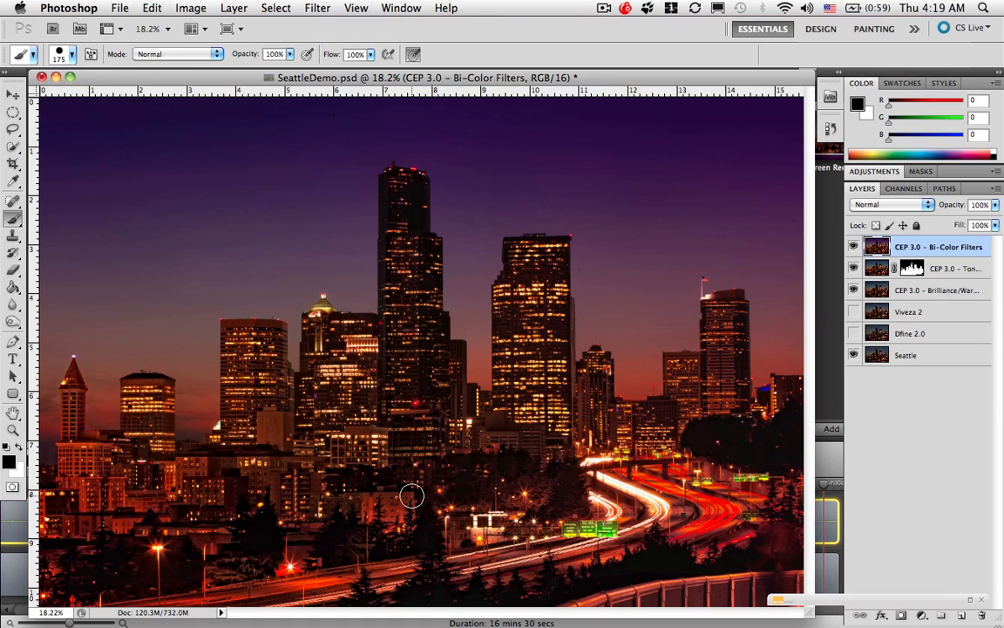
Step: Load the Tonal Contrast mask as a selection, add it as a mask to the Bi-Color Filters layer, and invert that mask
{"action": "left_click", "coordinate": [913, 270]}
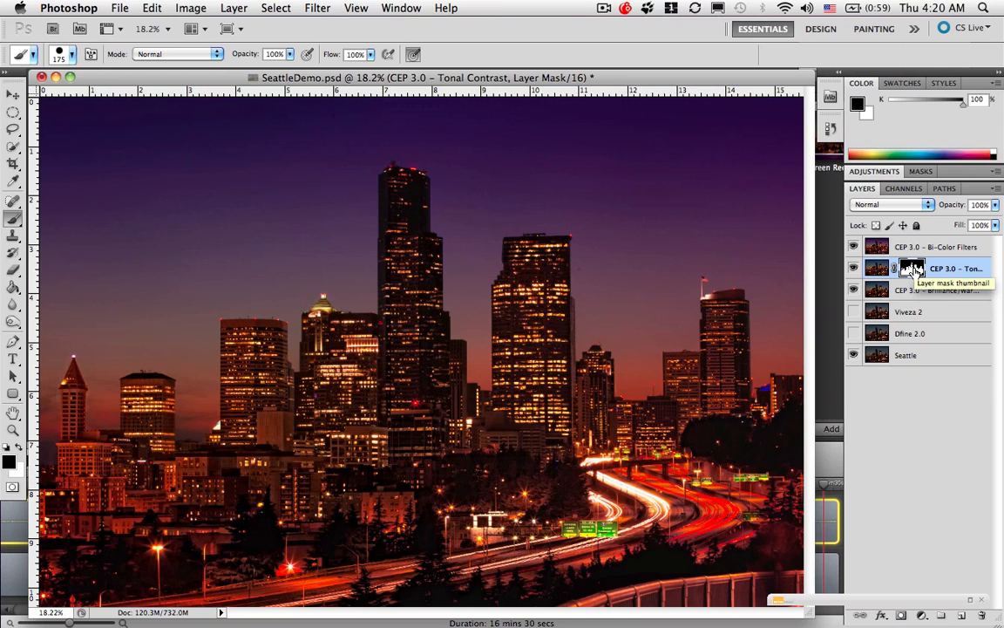
{"action": "left_click", "coordinate": [912, 270], "text": "super"}
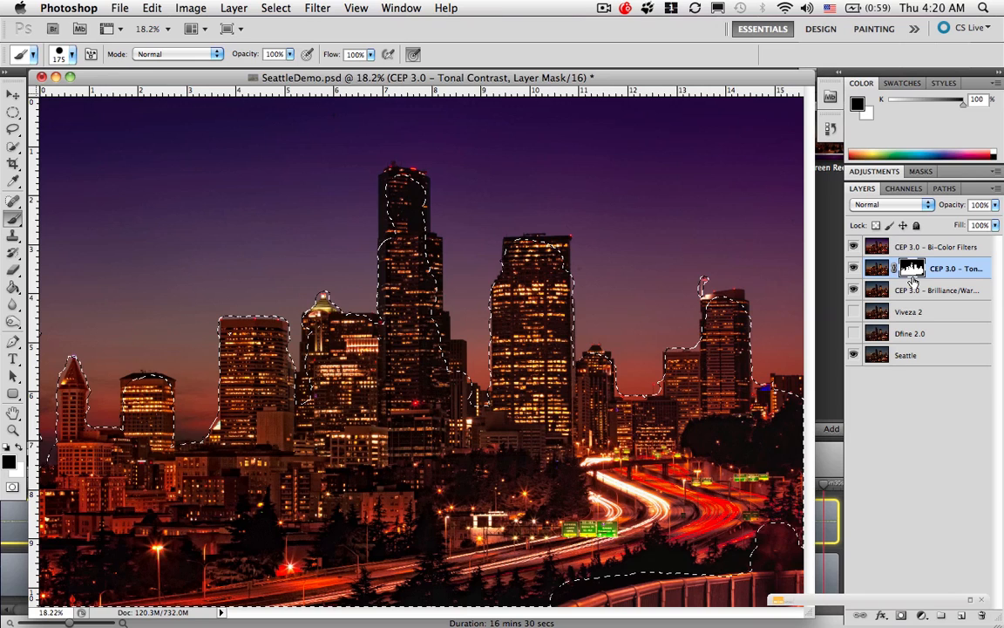
{"action": "left_click", "coordinate": [883, 247]}
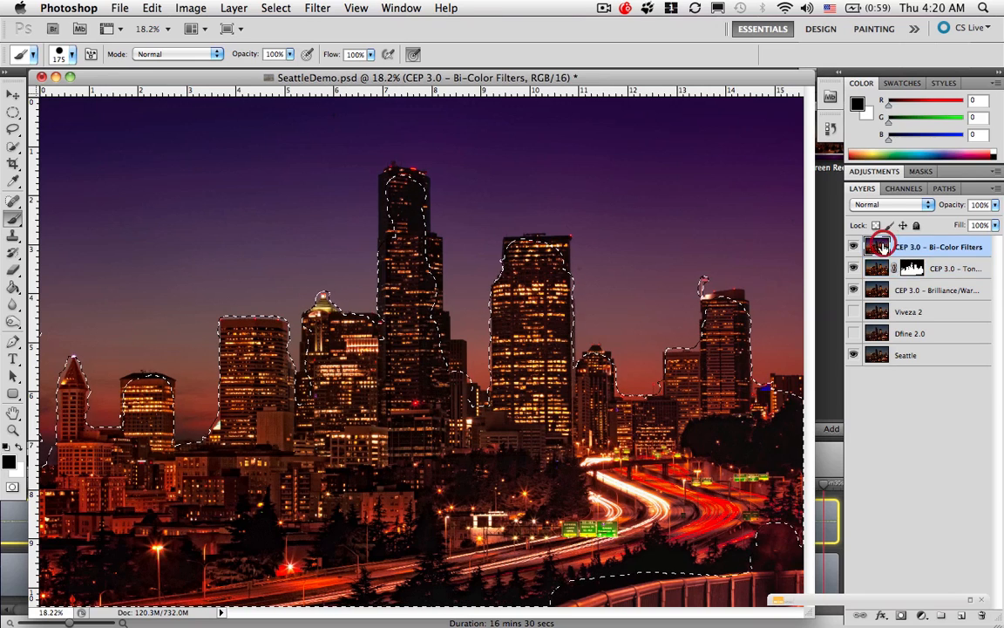
{"action": "left_click", "coordinate": [902, 615]}
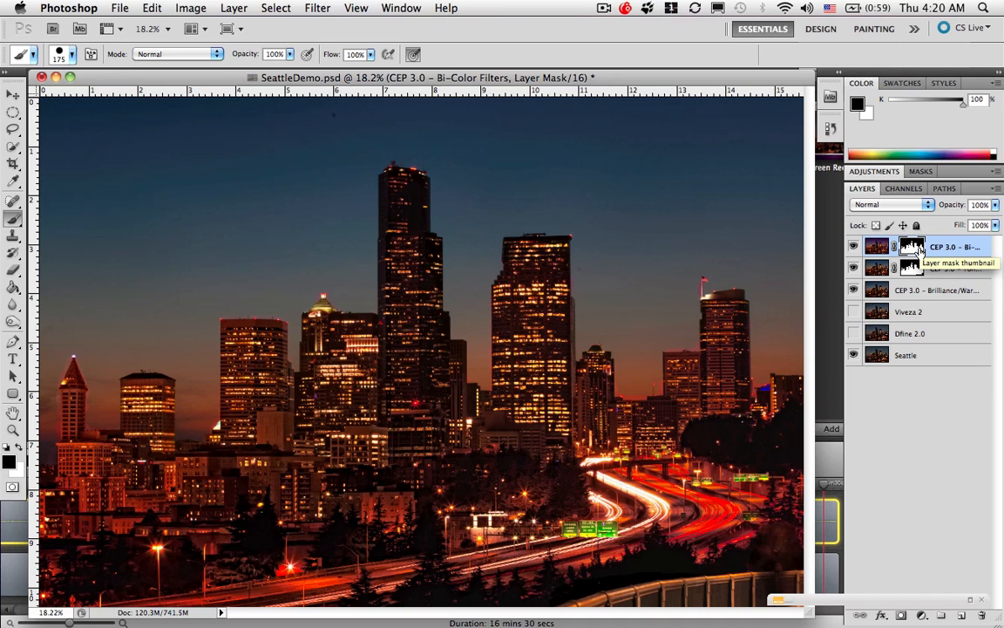
{"action": "key", "text": "super+i"}
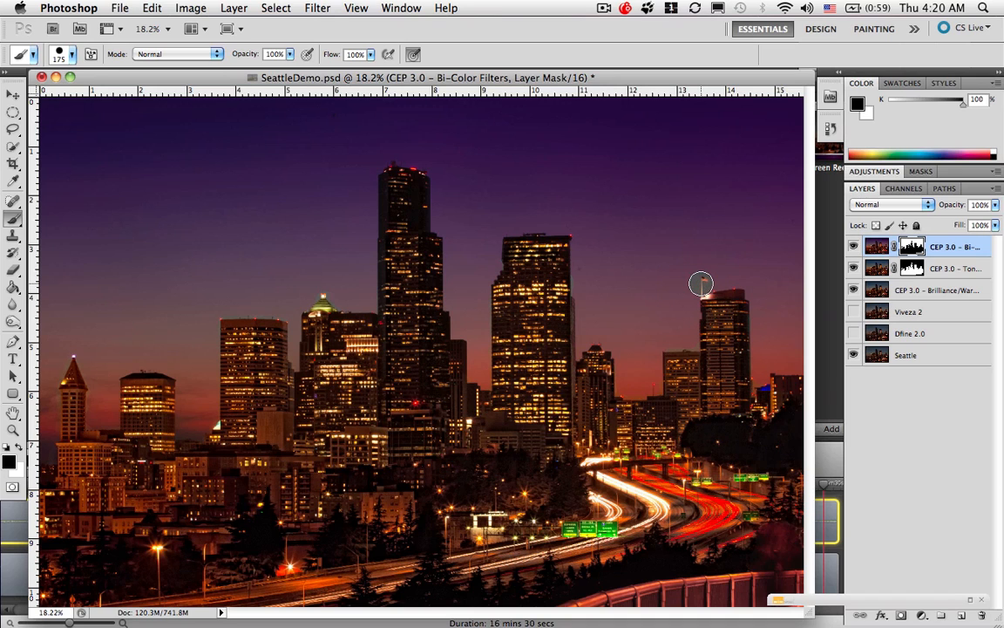
Step: Paint white on the Bi-Color Filters mask around the rooftop flag, the green-domed tower and the far-left spire tower
{"action": "key", "text": "x"}
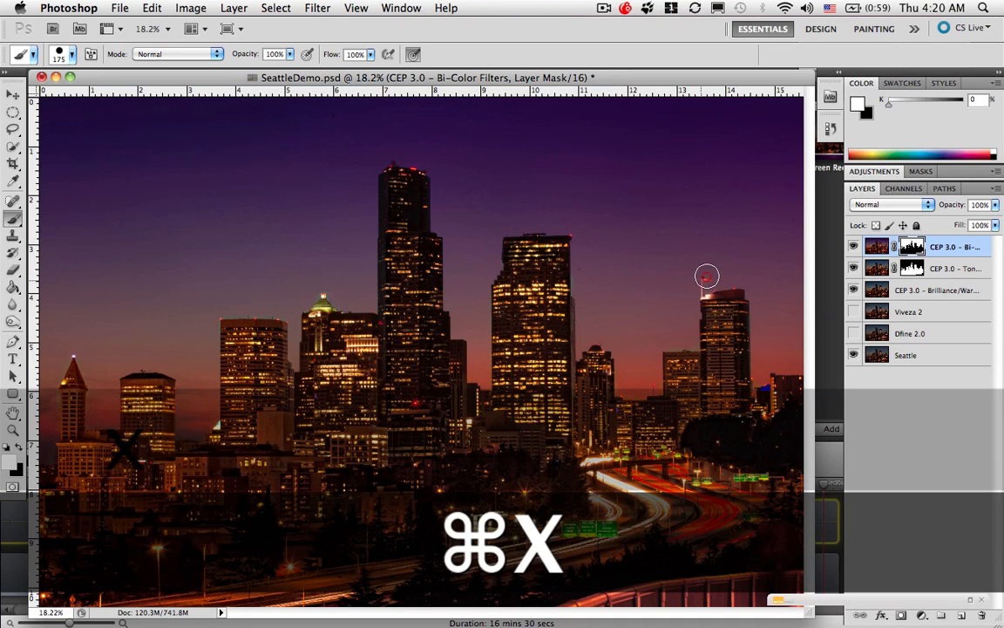
{"action": "mouse_move", "coordinate": [311, 292]}
{"action": "left_mouse_down"}
{"action": "mouse_move", "coordinate": [336, 286]}
{"action": "mouse_move", "coordinate": [362, 304]}
{"action": "mouse_move", "coordinate": [338, 309]}
{"action": "left_mouse_up"}
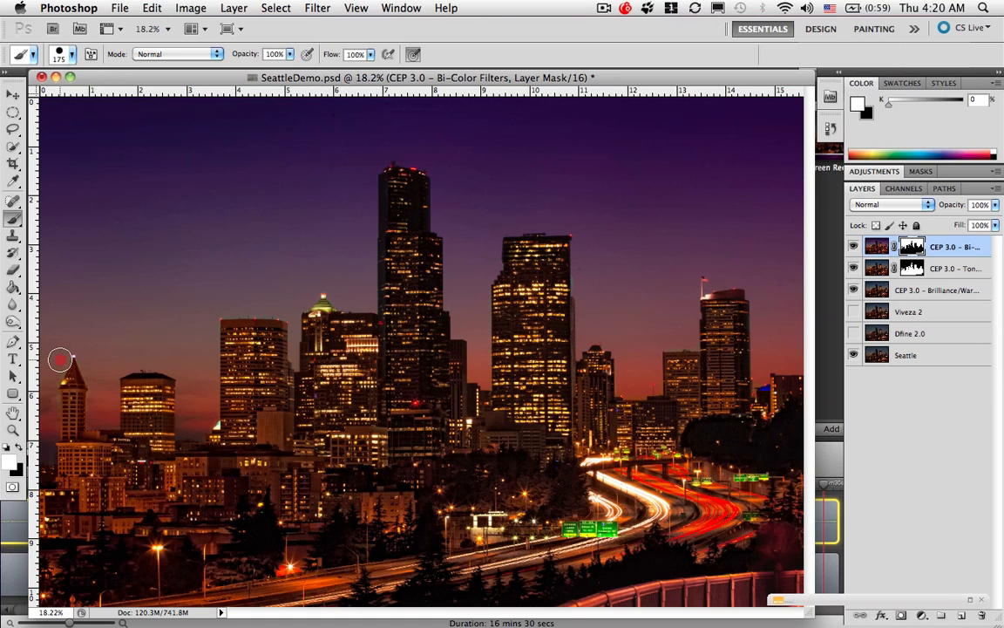
{"action": "left_click", "coordinate": [52, 395]}
{"action": "left_click_drag", "start_coordinate": [52, 395], "coordinate": [52, 433]}
{"action": "scroll", "coordinate": [609, 401], "scroll_direction": "down", "scroll_amount": 5}
{"action": "key", "text": "super+0"}
{"action": "scroll", "coordinate": [609, 401], "scroll_direction": "down", "scroll_amount": 5}
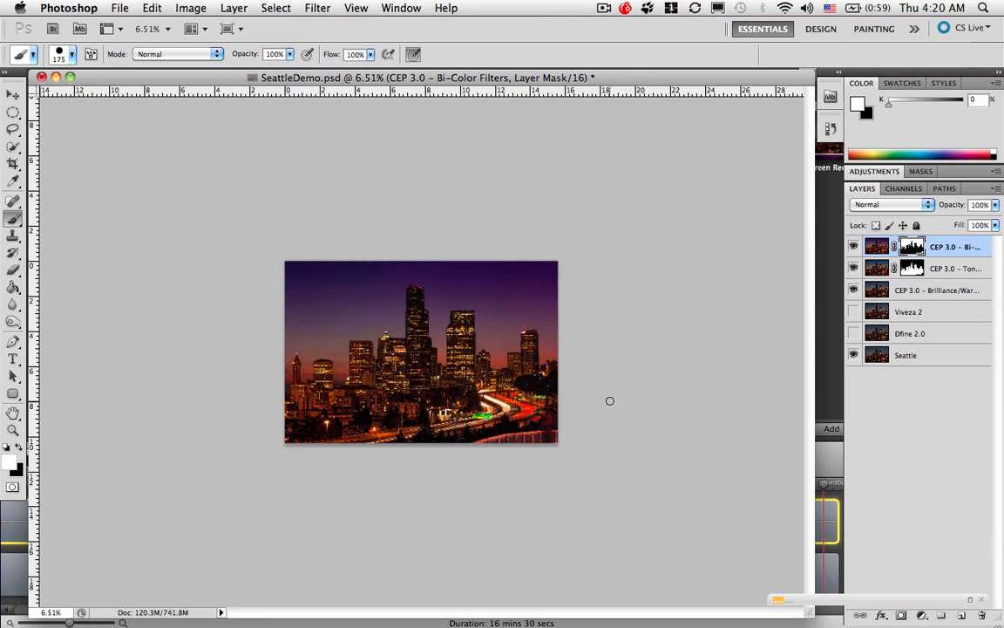
{"action": "key", "text": "super+0"}
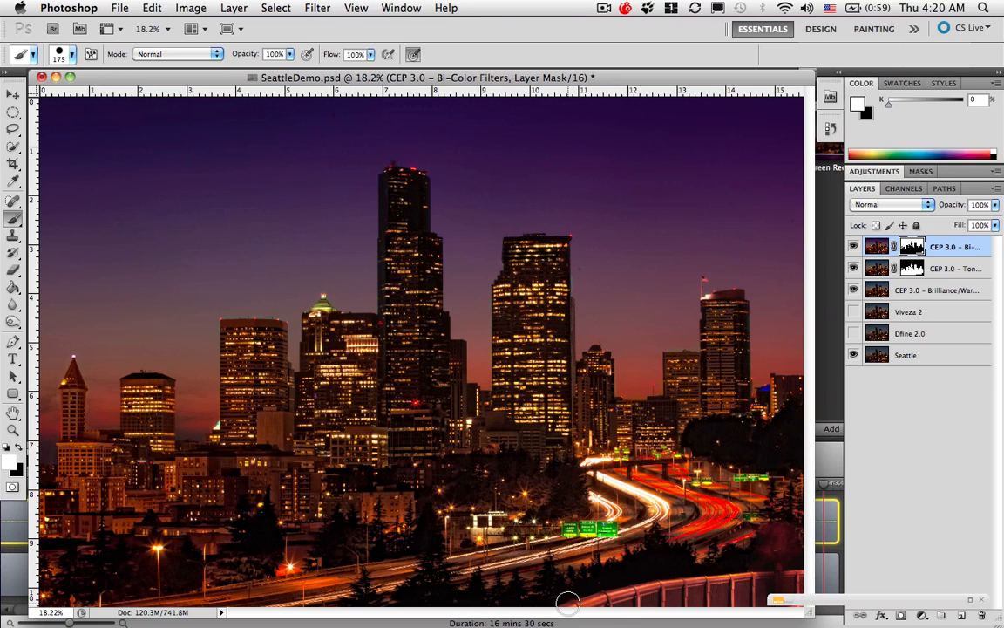
Step: Paint black on the Bi-Color Filters mask over the highway wall along the photo's lower edge
{"action": "key", "text": "x"}
{"action": "mouse_move", "coordinate": [646, 597]}
{"action": "left_mouse_down"}
{"action": "mouse_move", "coordinate": [786, 576]}
{"action": "mouse_move", "coordinate": [782, 595]}
{"action": "mouse_move", "coordinate": [626, 605]}
{"action": "mouse_move", "coordinate": [871, 596]}
{"action": "left_mouse_up"}
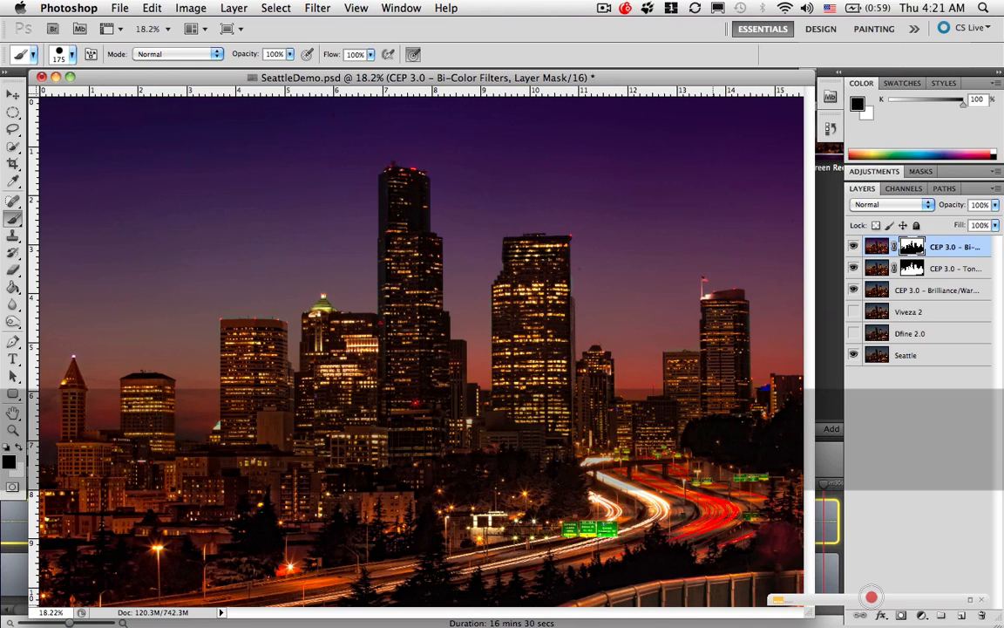
{"action": "scroll", "coordinate": [699, 406], "scroll_direction": "up", "scroll_amount": 5}
{"action": "scroll", "coordinate": [699, 405], "scroll_direction": "down", "scroll_amount": 10}
{"action": "scroll", "coordinate": [699, 407], "scroll_direction": "up", "scroll_amount": 3}
{"action": "scroll", "coordinate": [699, 407], "scroll_direction": "down", "scroll_amount": 3}
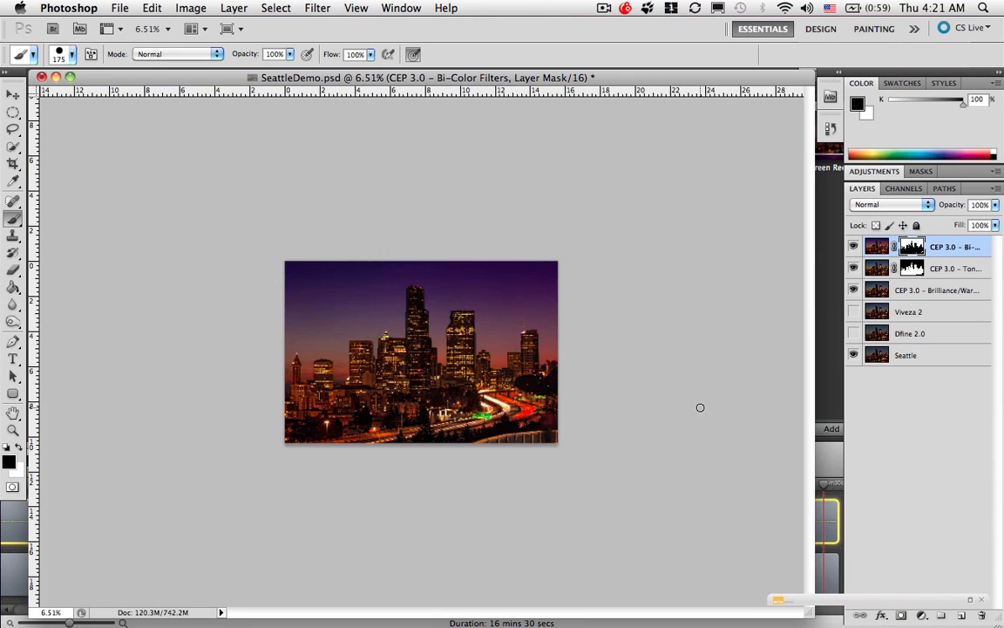
Step: Reduce the brush to 50 px and paint white on the mask along the sky edges of the highway-side buildings
{"action": "scroll", "coordinate": [700, 408], "scroll_direction": "up", "scroll_amount": 10}
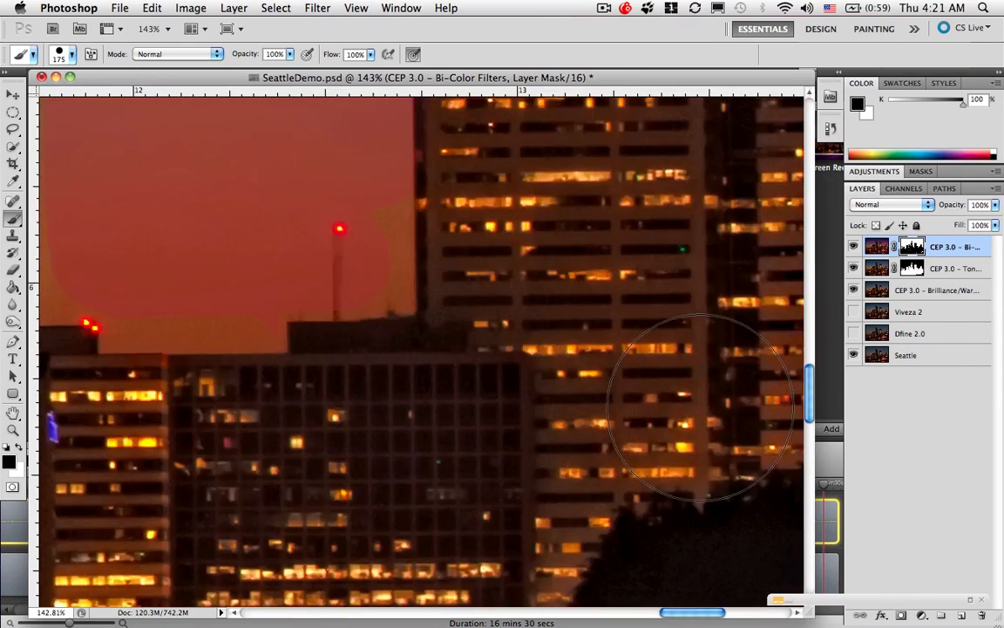
{"action": "scroll", "coordinate": [700, 409], "scroll_direction": "up", "scroll_amount": 5}
{"action": "scroll", "coordinate": [700, 408], "scroll_direction": "down", "scroll_amount": 1}
{"action": "scroll", "coordinate": [700, 409], "scroll_direction": "down", "scroll_amount": 3}
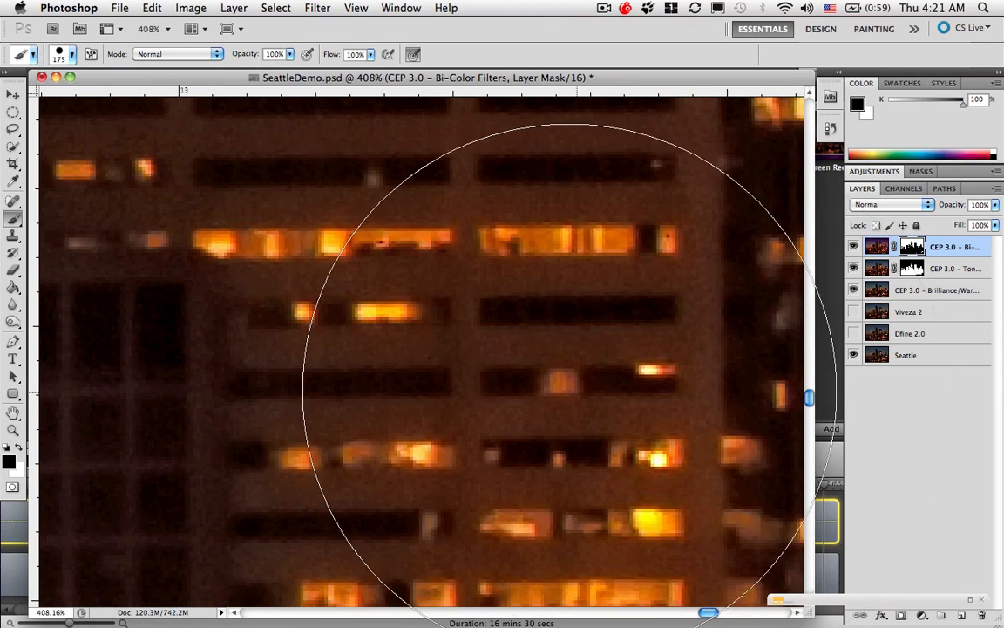
{"action": "scroll", "coordinate": [499, 366], "scroll_direction": "down", "scroll_amount": 3}
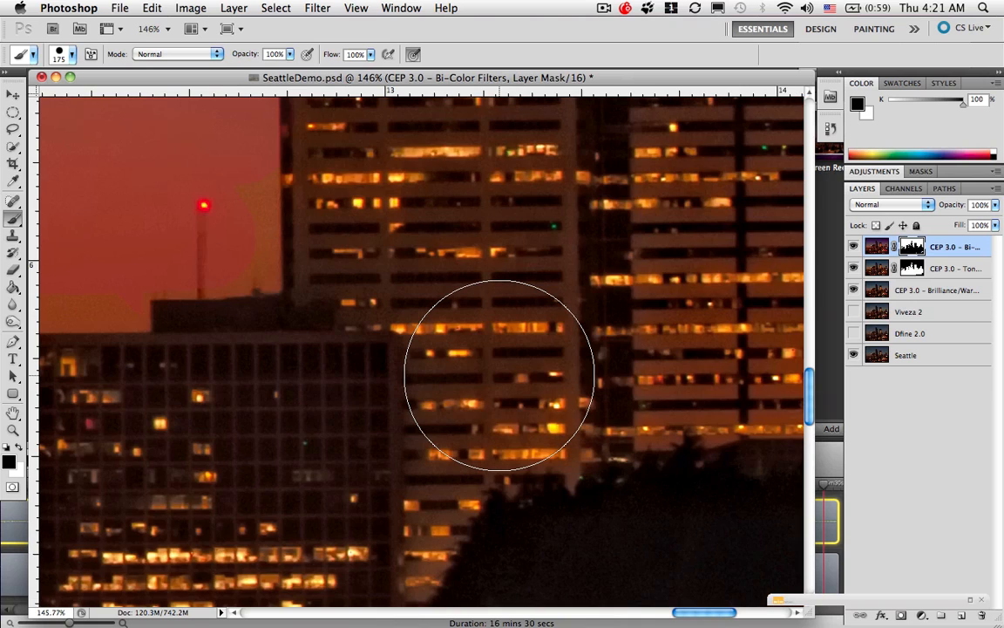
{"action": "scroll", "coordinate": [500, 375], "scroll_direction": "down", "scroll_amount": 3}
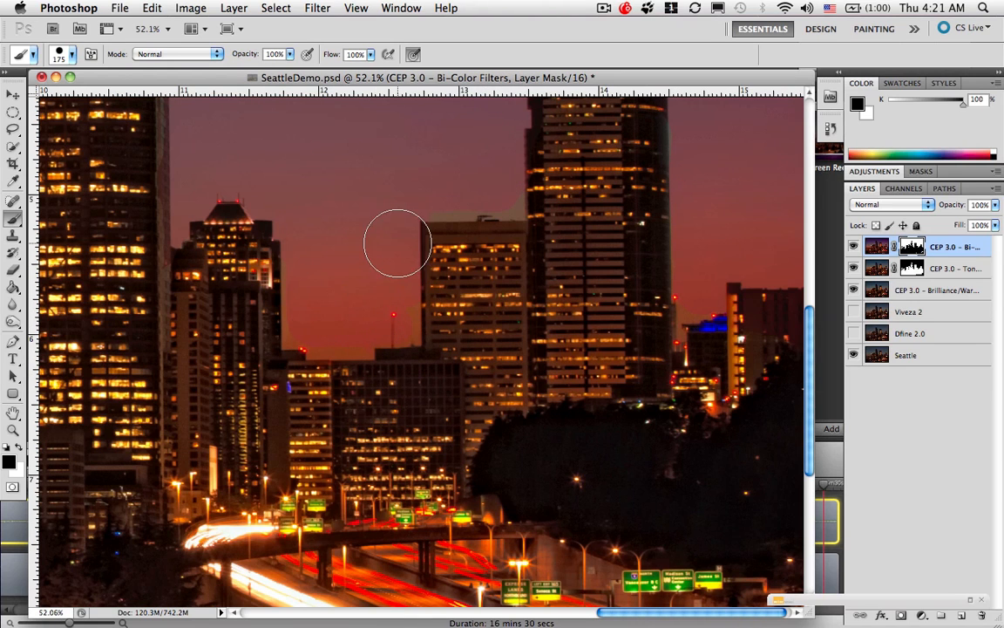
{"action": "key", "text": "bracketleft"}
{"action": "key", "text": "bracketleft"}
{"action": "key", "text": "bracketleft"}
{"action": "key", "text": "bracketleft"}
{"action": "key", "text": "bracketleft"}
{"action": "key", "text": "bracketleft"}
{"action": "key", "text": "bracketleft"}
{"action": "key", "text": "bracketleft"}
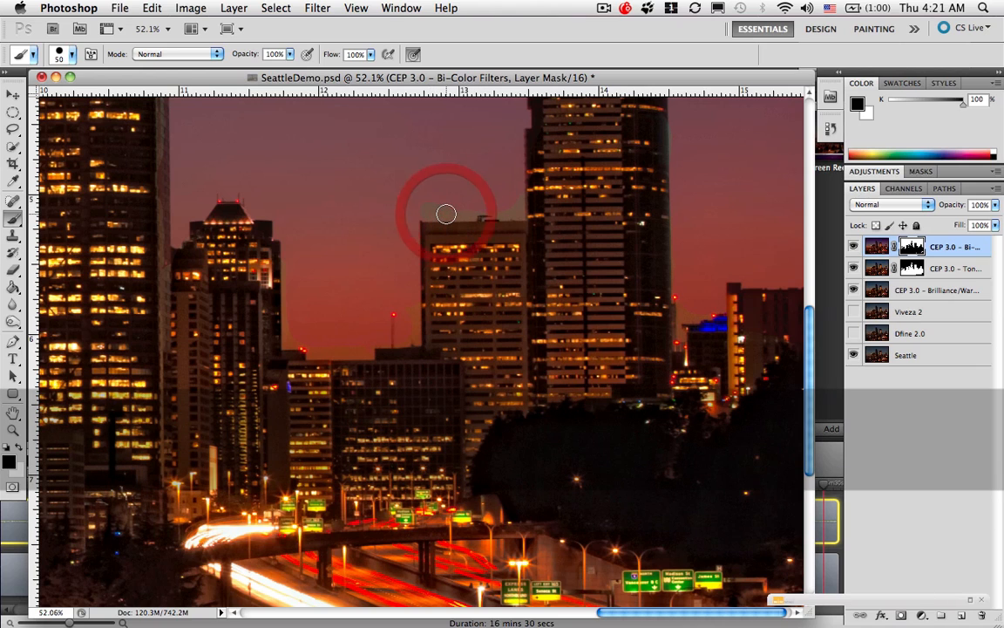
{"action": "key", "text": "x"}
{"action": "mouse_move", "coordinate": [462, 211]}
{"action": "left_mouse_down"}
{"action": "mouse_move", "coordinate": [506, 209]}
{"action": "mouse_move", "coordinate": [515, 198]}
{"action": "mouse_move", "coordinate": [515, 210]}
{"action": "left_mouse_up"}
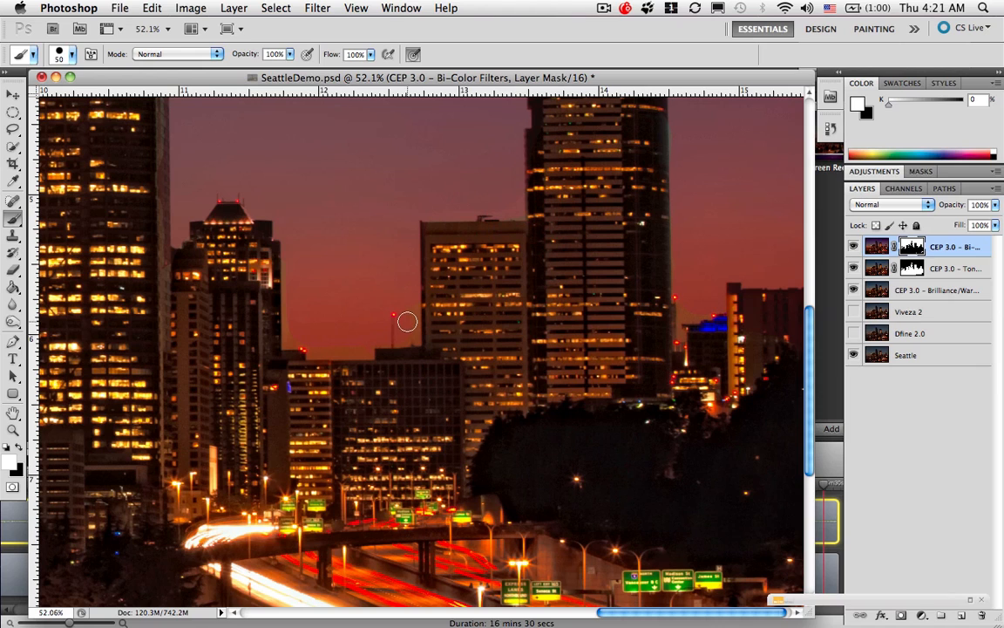
{"action": "mouse_move", "coordinate": [367, 350]}
{"action": "left_mouse_down"}
{"action": "mouse_move", "coordinate": [290, 338]}
{"action": "mouse_move", "coordinate": [289, 258]}
{"action": "left_mouse_up"}
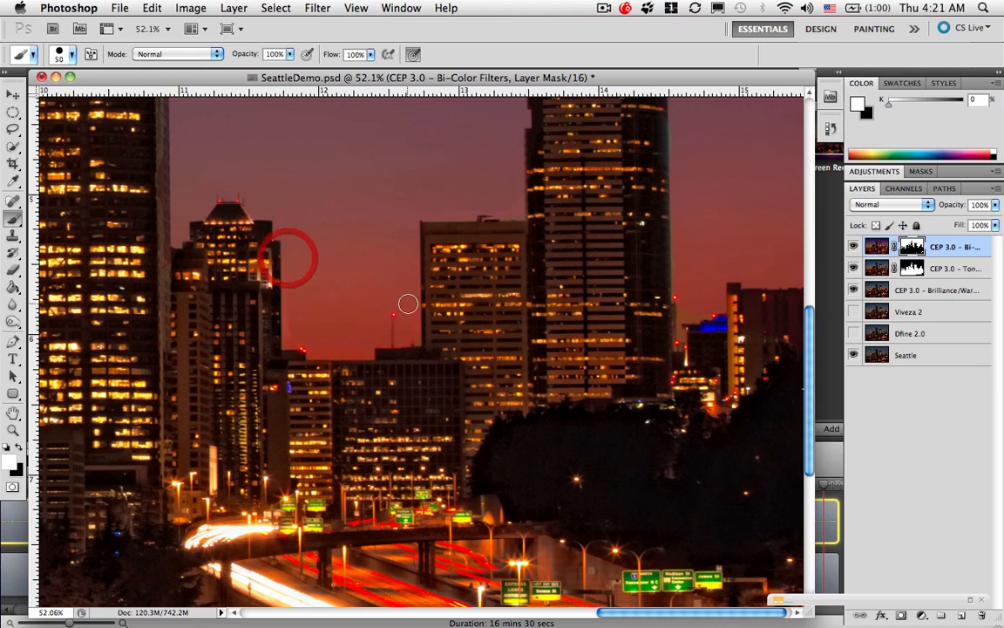
Step: Paint white on the mask along the left sky edge of the stepped skyscraper
{"action": "scroll", "coordinate": [422, 307], "scroll_direction": "down", "scroll_amount": 5}
{"action": "scroll", "coordinate": [444, 320], "scroll_direction": "up", "scroll_amount": 3}
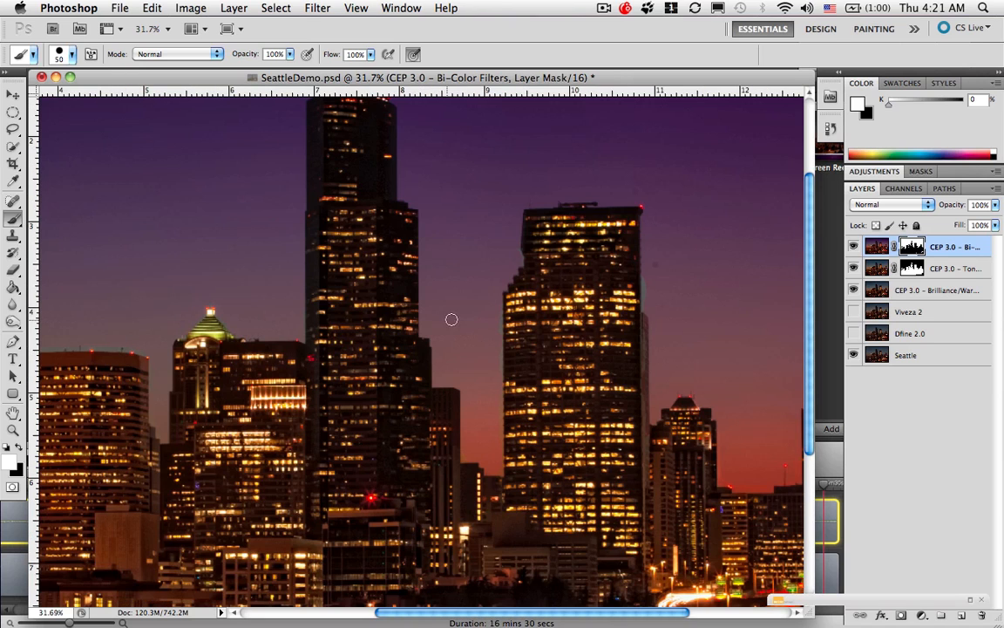
{"action": "scroll", "coordinate": [591, 319], "scroll_direction": "down", "scroll_amount": 3}
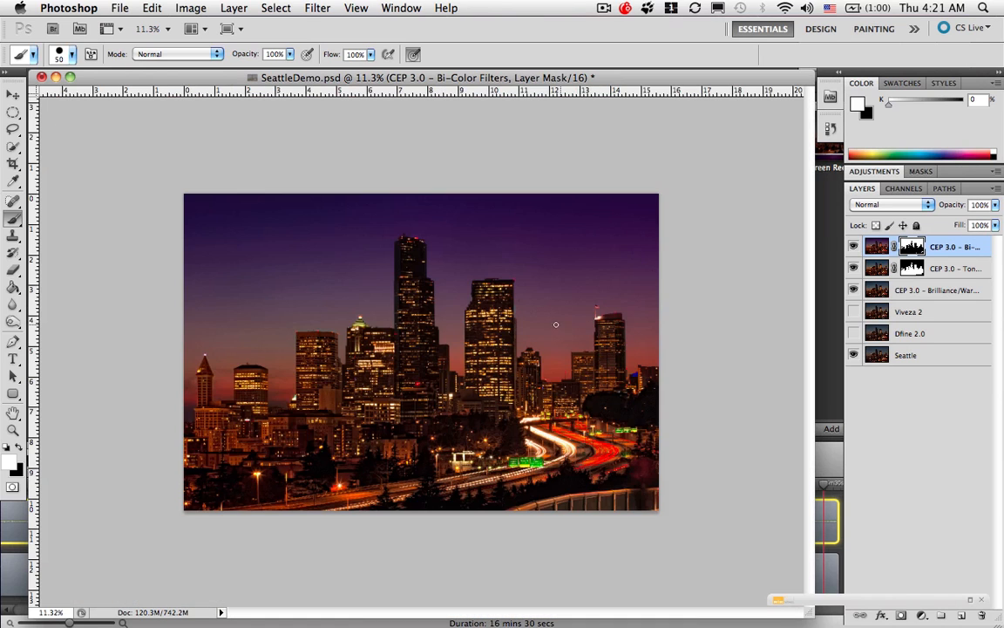
{"action": "scroll", "coordinate": [467, 349], "scroll_direction": "up", "scroll_amount": 5}
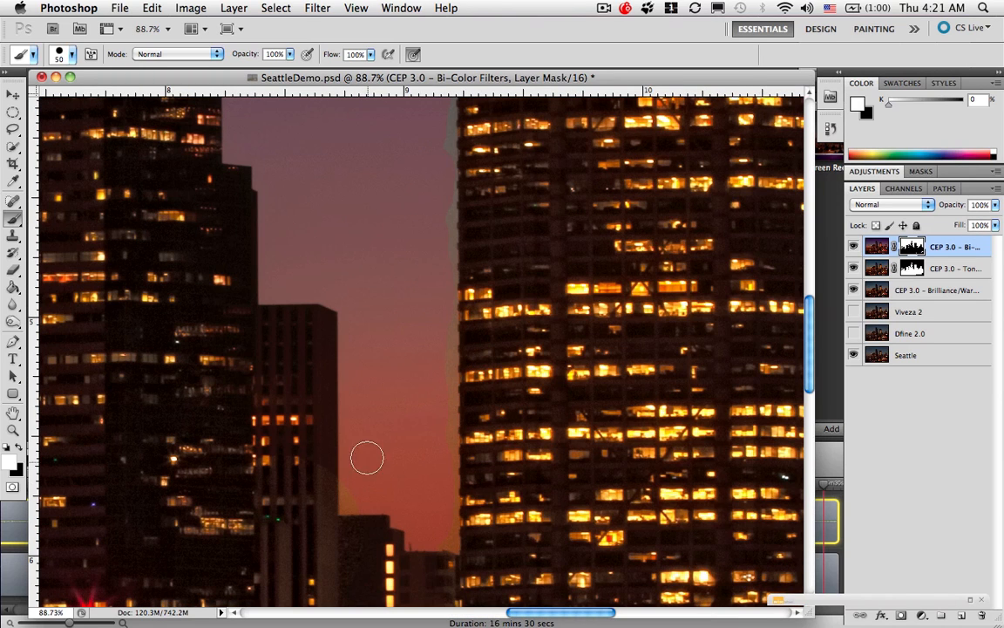
{"action": "left_click_drag", "start_coordinate": [442, 229], "coordinate": [447, 381]}
{"action": "scroll", "coordinate": [506, 249], "scroll_direction": "down", "scroll_amount": 5}
{"action": "scroll", "coordinate": [506, 252], "scroll_direction": "down", "scroll_amount": 4}
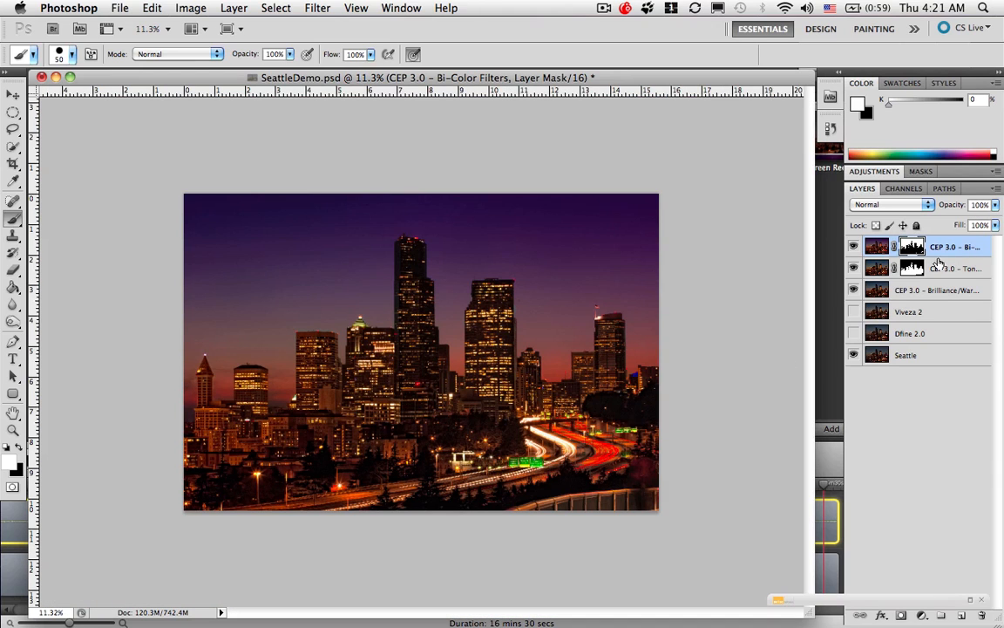
Step: Hide the Bi-Color Filters layer and examine the skyline and building edges without it
{"action": "left_click", "coordinate": [854, 247]}
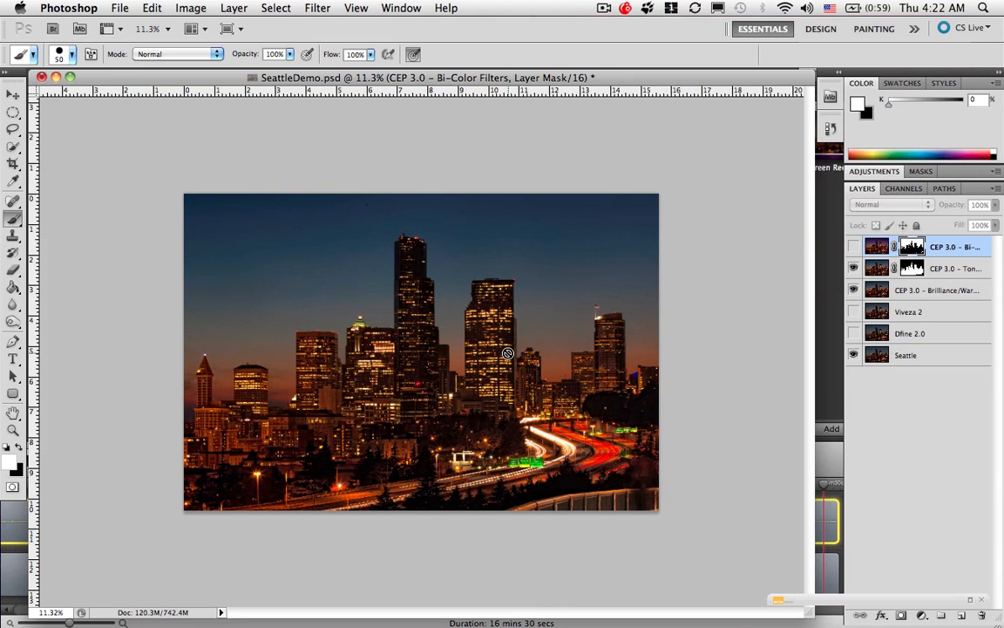
{"action": "scroll", "coordinate": [494, 359], "scroll_direction": "up", "scroll_amount": 3}
{"action": "scroll", "coordinate": [494, 359], "scroll_direction": "up", "scroll_amount": 7}
{"action": "scroll", "coordinate": [416, 384], "scroll_direction": "down", "scroll_amount": 6}
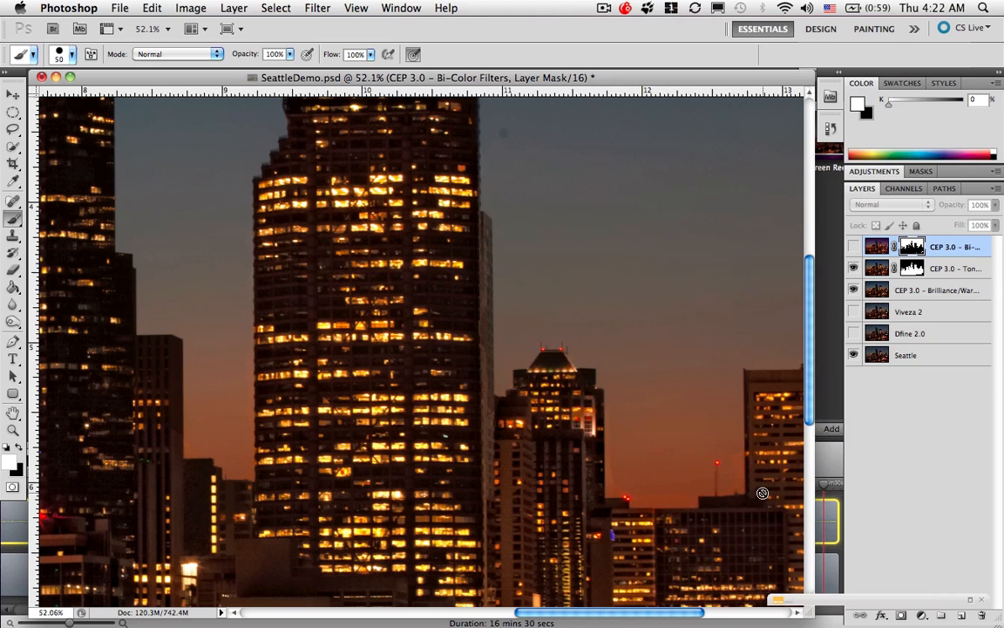
{"action": "scroll", "coordinate": [675, 437], "scroll_direction": "down", "scroll_amount": 3}
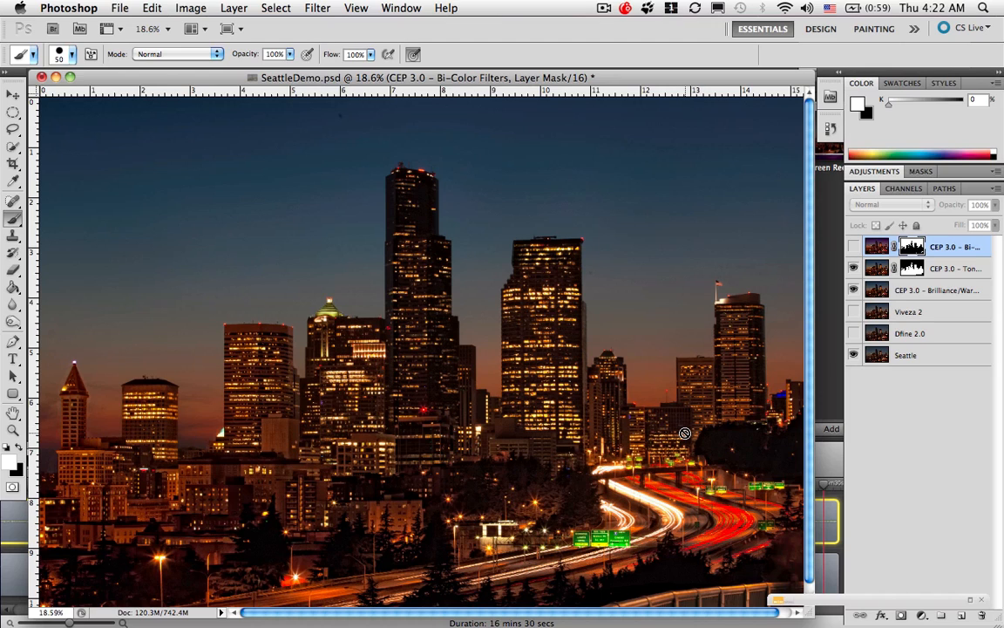
{"action": "scroll", "coordinate": [527, 427], "scroll_direction": "up", "scroll_amount": 5}
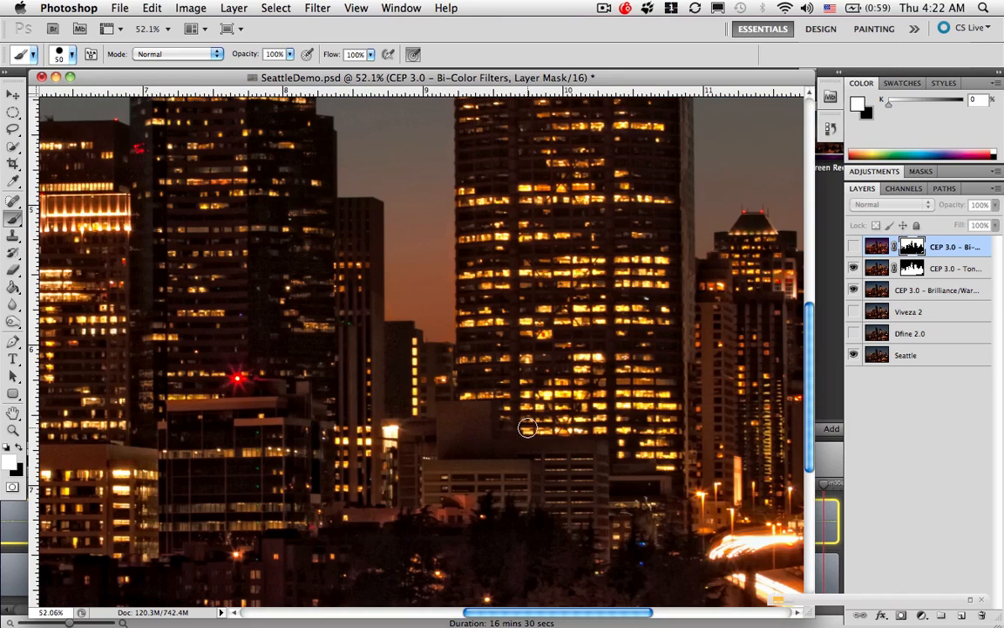
{"action": "scroll", "coordinate": [527, 427], "scroll_direction": "up", "scroll_amount": 5}
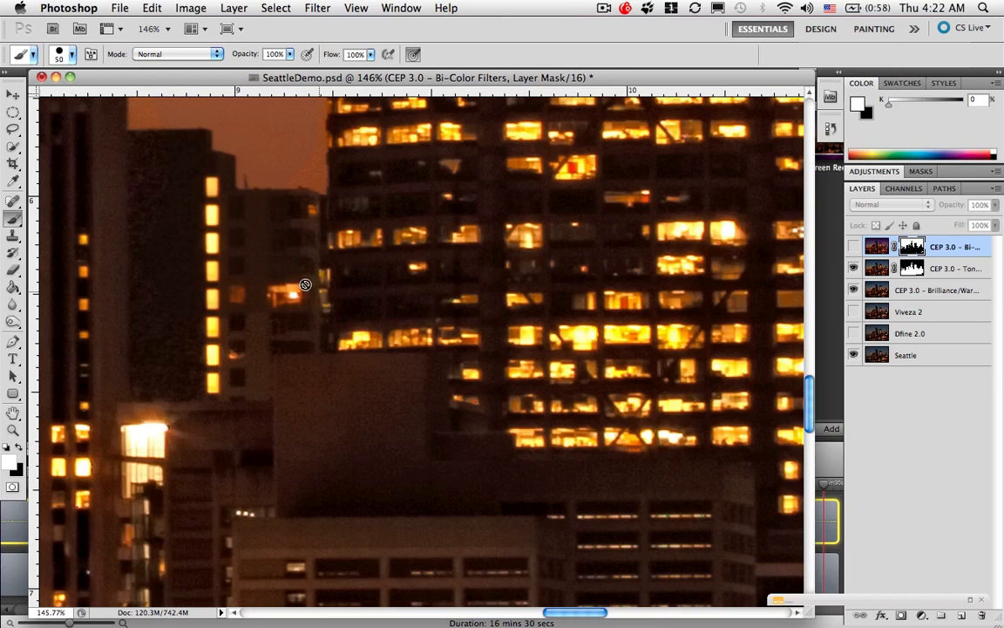
{"action": "scroll", "coordinate": [340, 207], "scroll_direction": "down", "scroll_amount": 10}
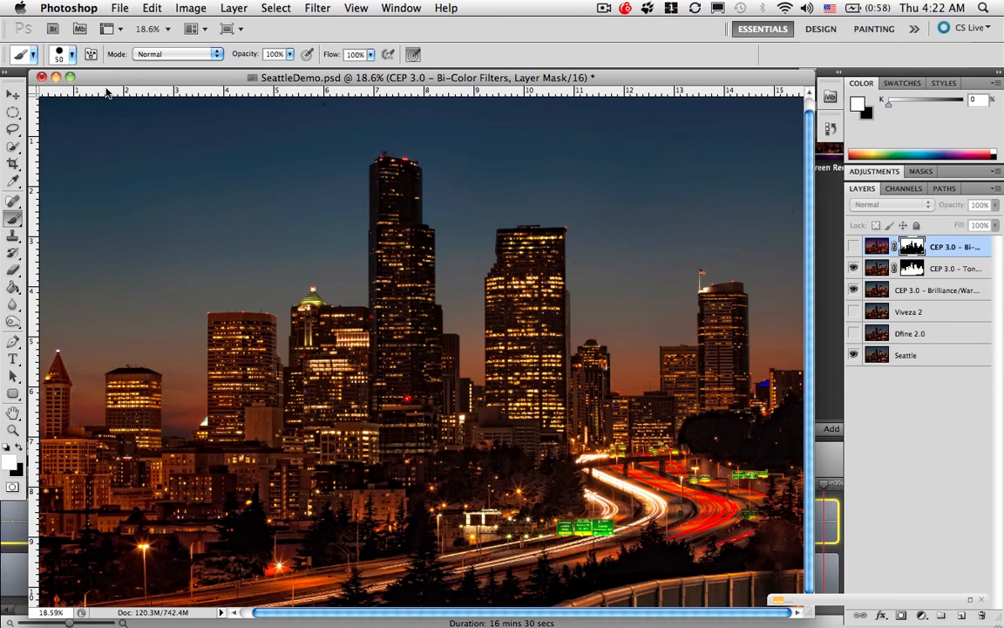
Step: Review the lasso variants and activate the standard Lasso Tool
{"action": "left_click", "coordinate": [15, 134]}
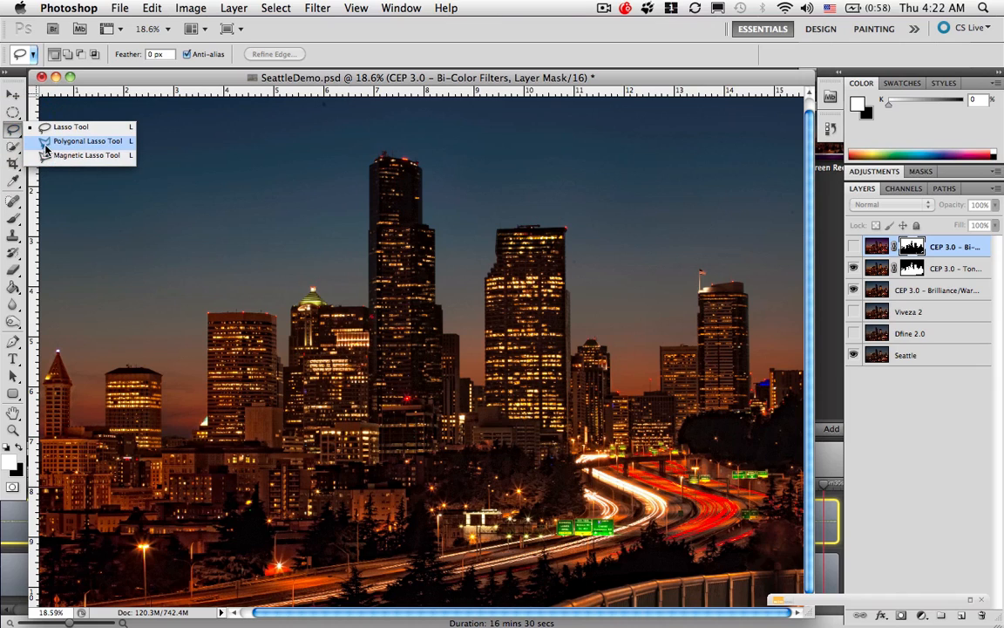
{"action": "left_click", "coordinate": [14, 131]}
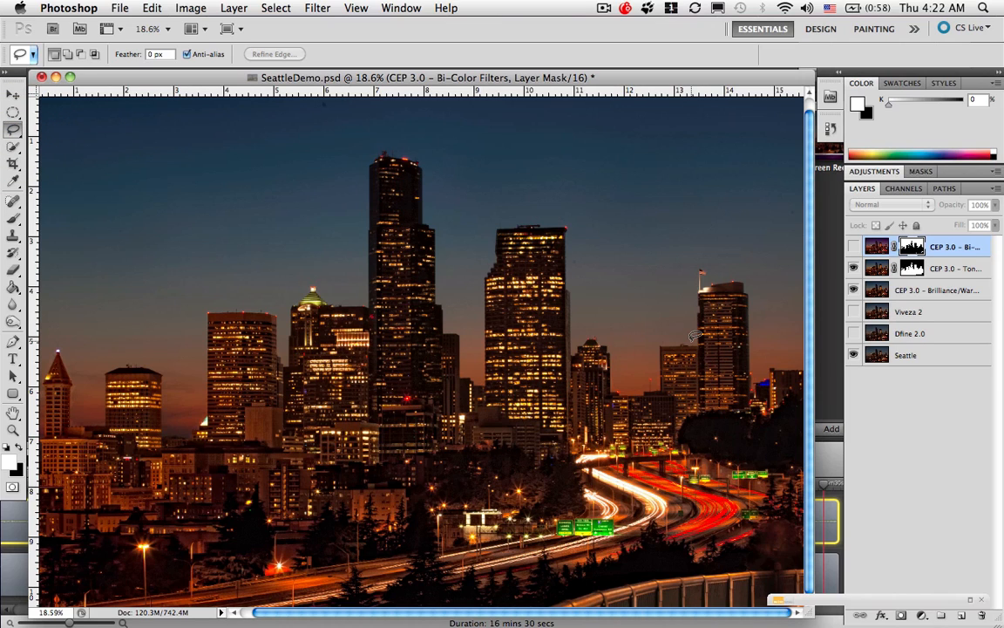
{"action": "scroll", "coordinate": [695, 336], "scroll_direction": "down", "scroll_amount": 3}
{"action": "scroll", "coordinate": [694, 335], "scroll_direction": "up", "scroll_amount": 5}
{"action": "scroll", "coordinate": [695, 336], "scroll_direction": "down", "scroll_amount": 3}
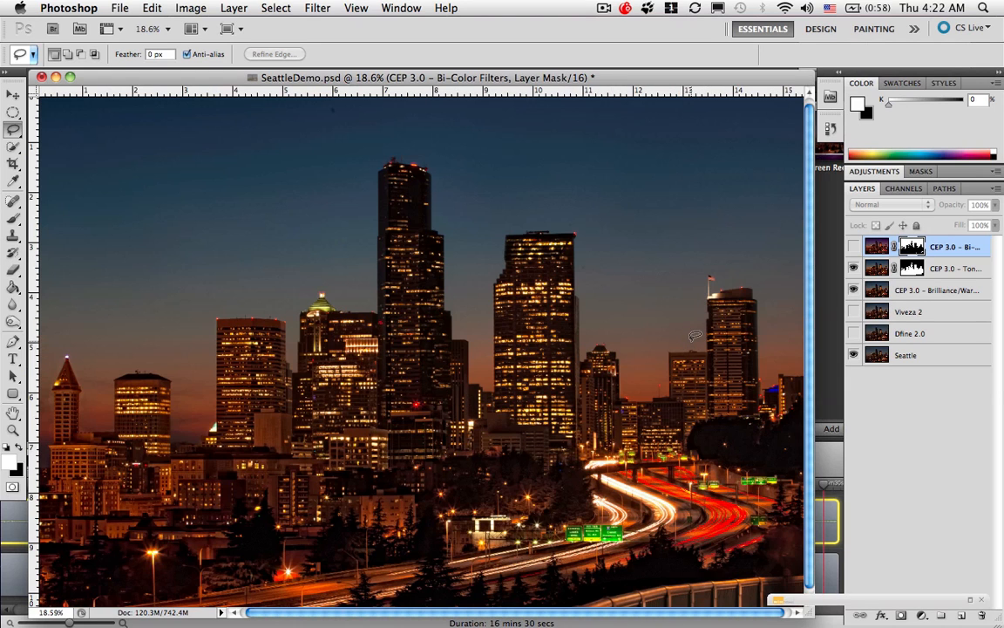
{"action": "left_click", "coordinate": [604, 9]}
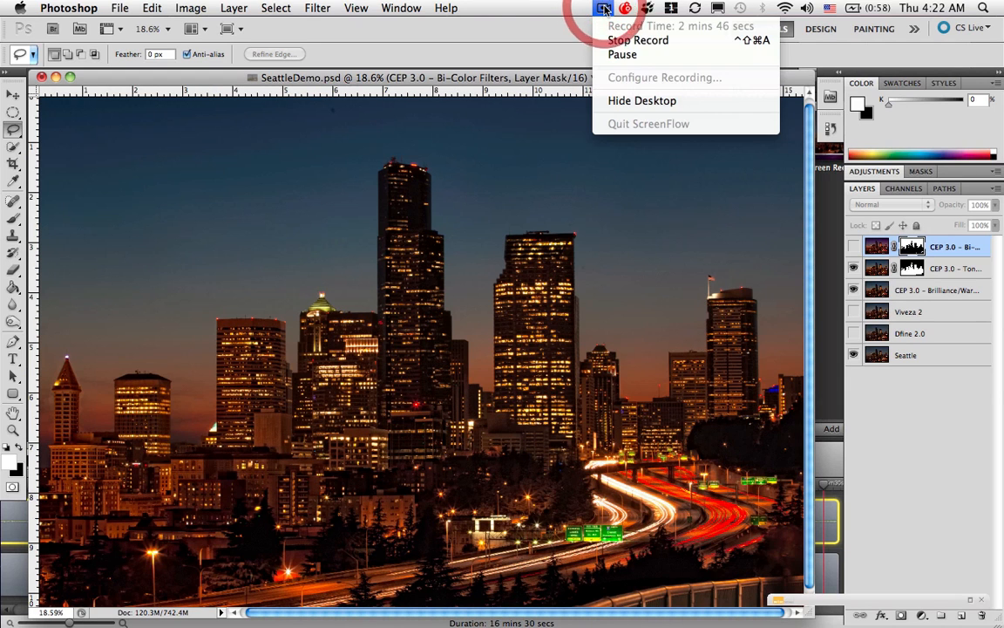